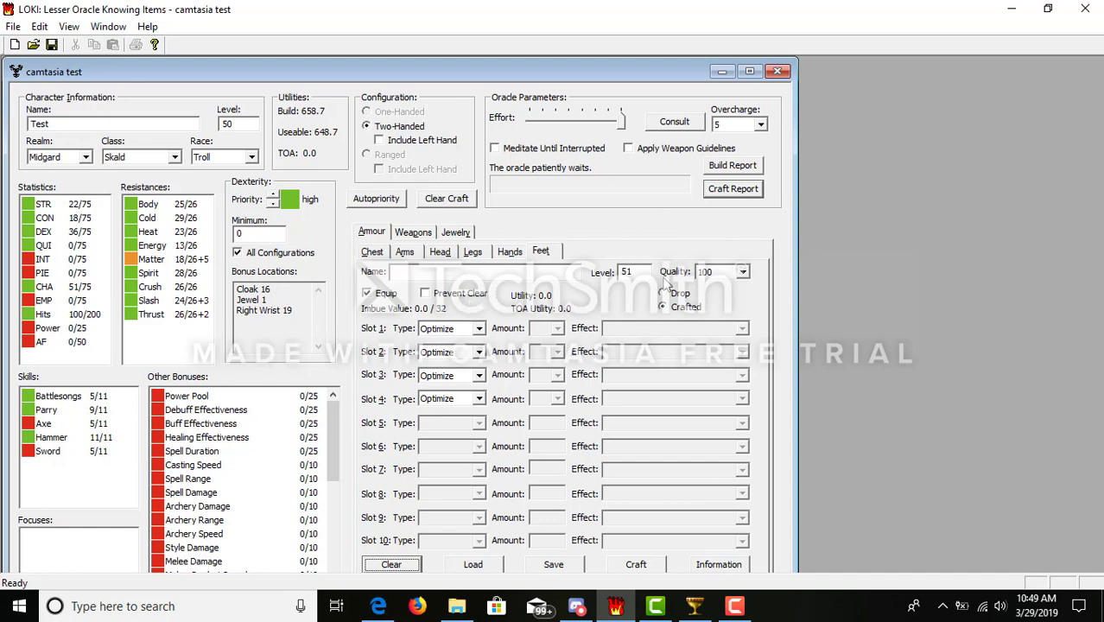
Review the bonuses entered for the jewelry slots, covering the jewel, cloak, belt, both rings and left wrist.
left_click(462, 238)
left_click(442, 251)
left_click(406, 252)
left_click(473, 251)
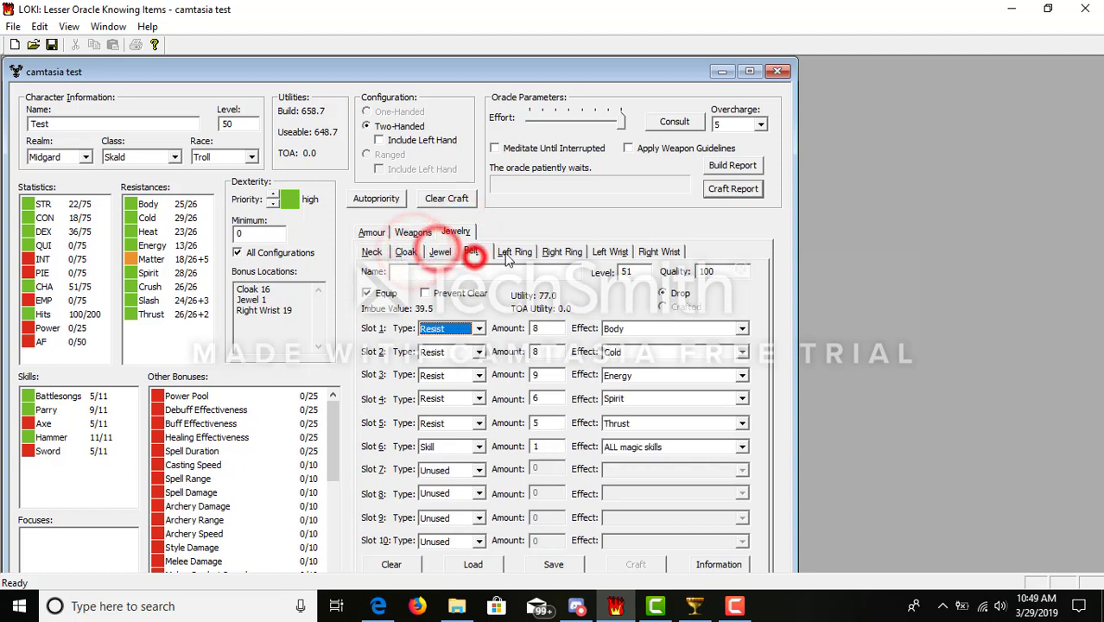
left_click(512, 255)
left_click(554, 256)
left_click(615, 254)
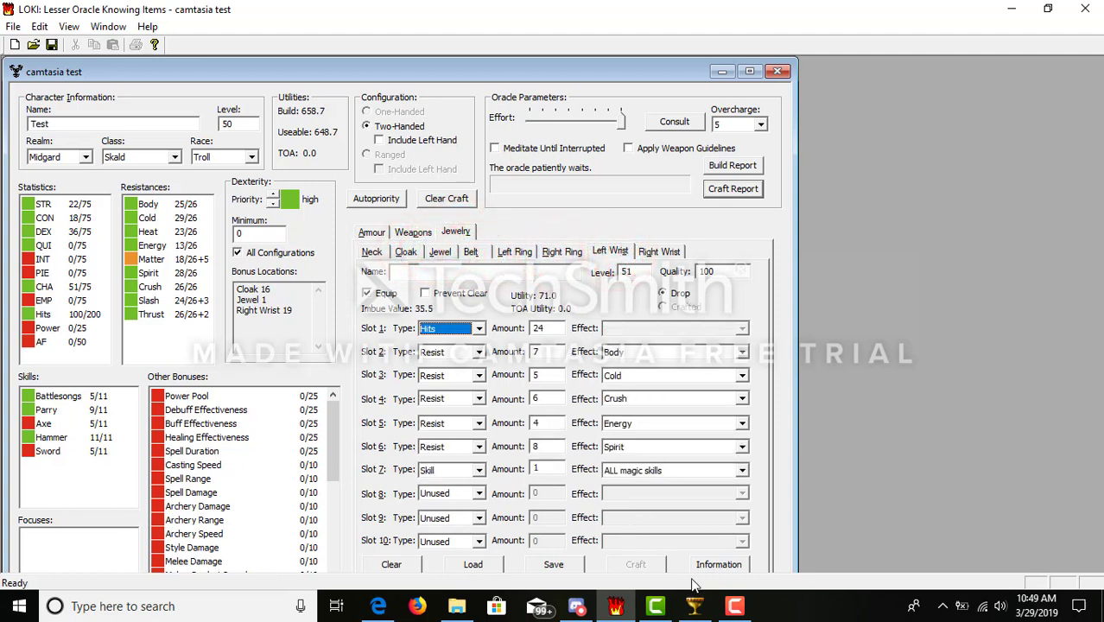
Switch to Dark Age of Camelot to look at the Market Explorer search, and return to LOKI.
left_click(695, 605)
right_click(663, 328)
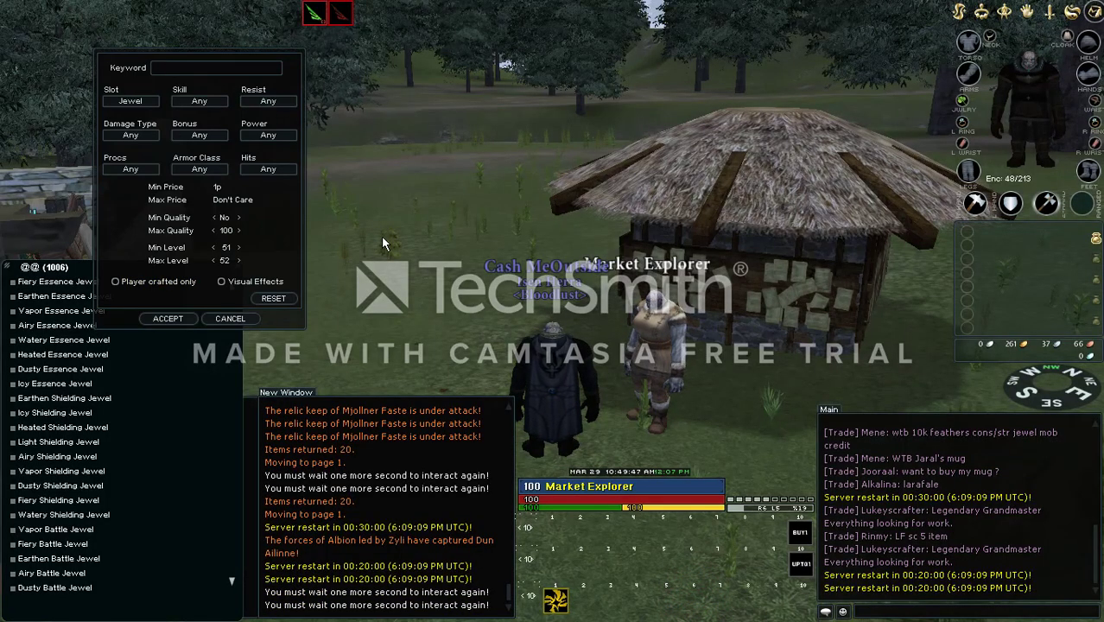
key("alt+Tab")
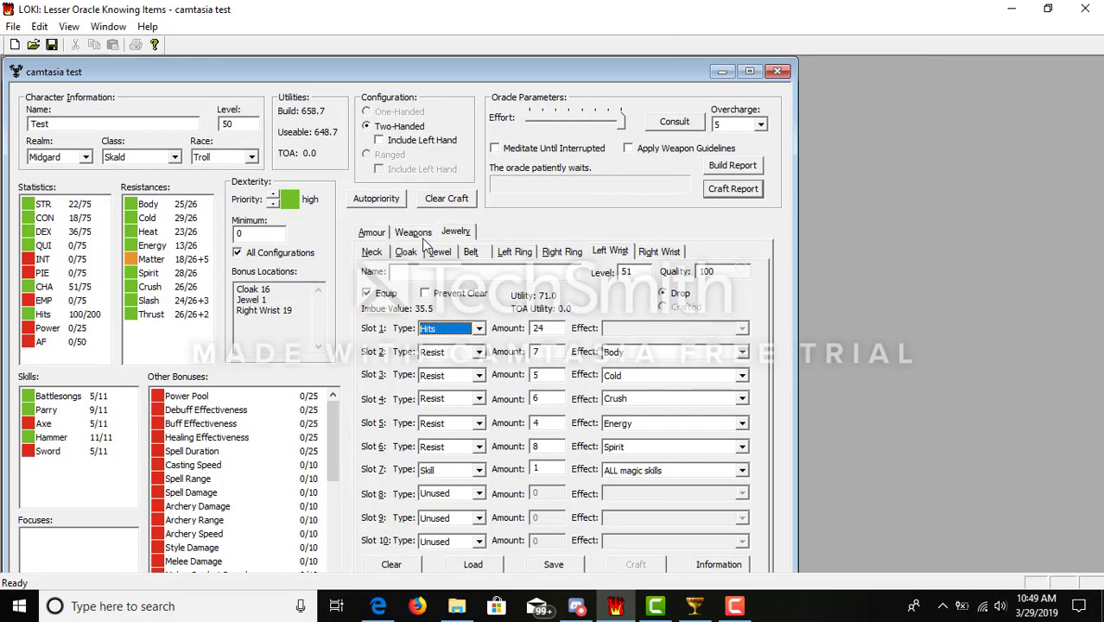
Look through the armour slots, viewing the bonuses of the chest piece and the crafted legs piece.
left_click(413, 232)
left_click(371, 232)
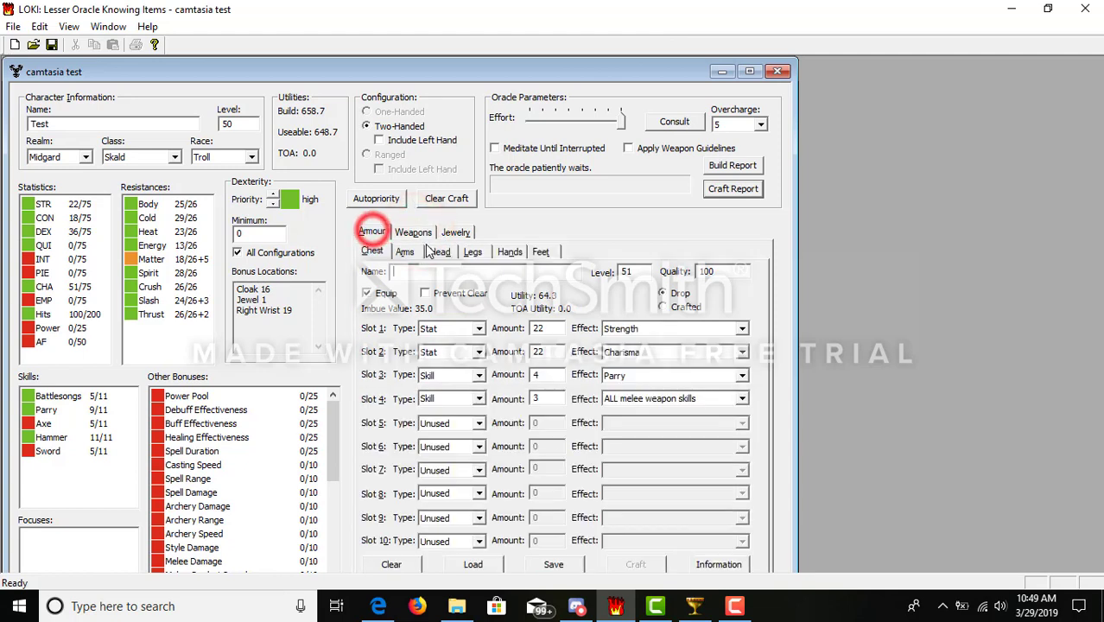
left_click(419, 252)
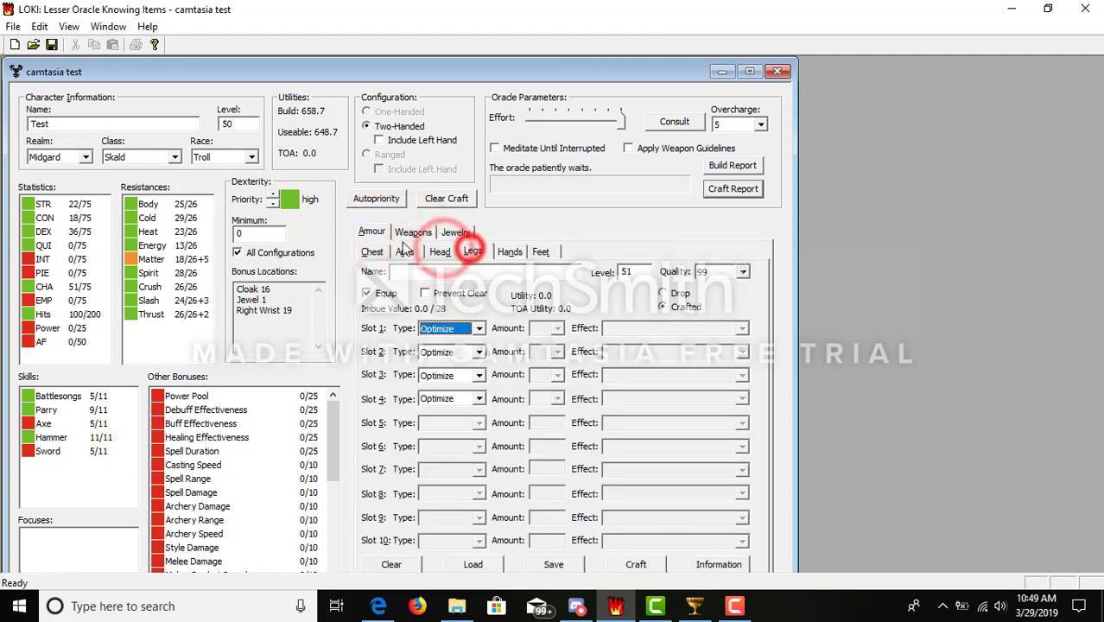
left_click(373, 233)
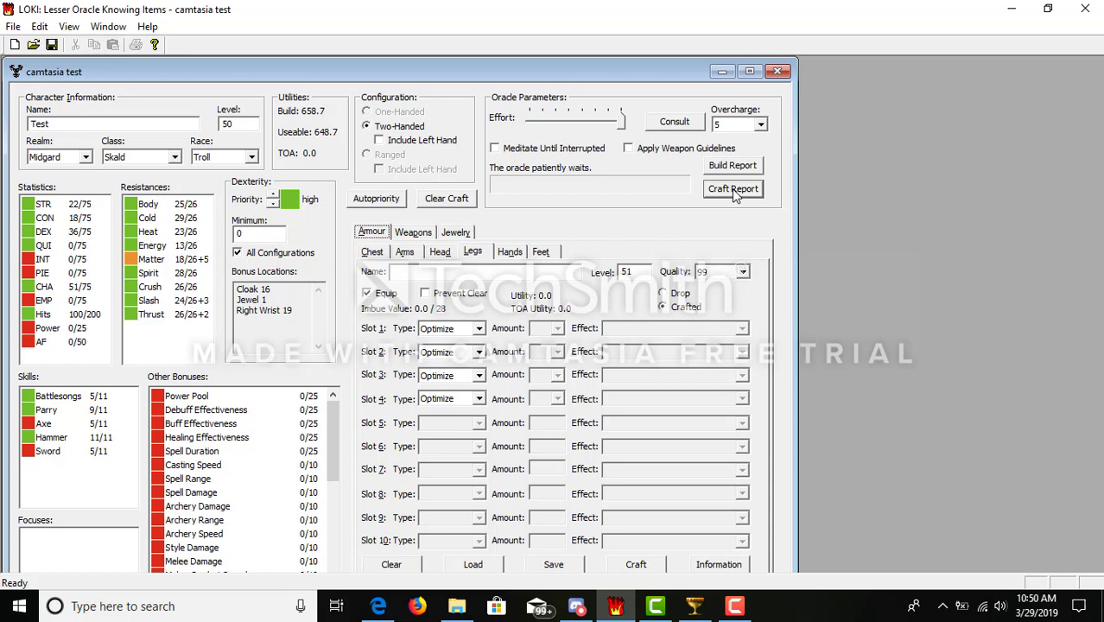
View the Test50.txt post in Discord's crafting channel, and switch to Dark Age of Camelot with its jewel list in front.
left_click(577, 606)
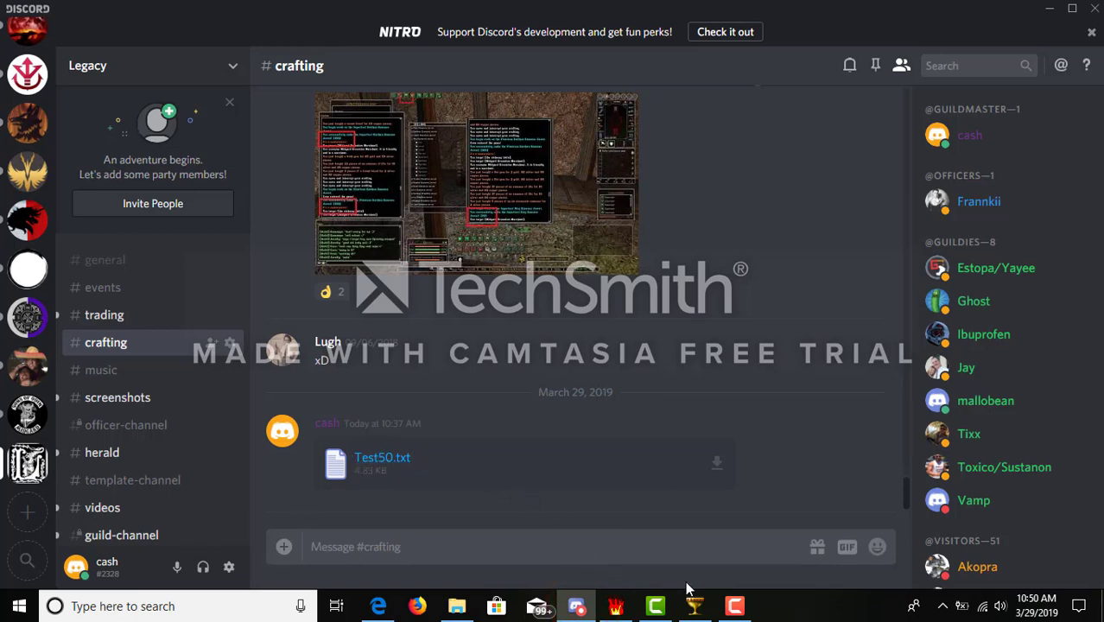
left_click(695, 605)
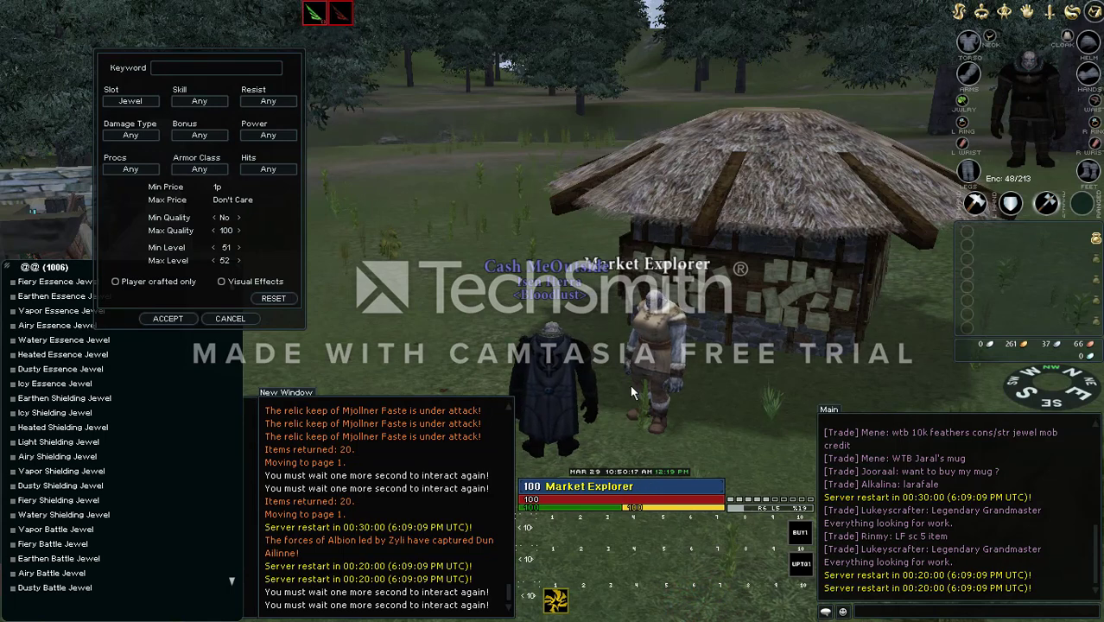
left_click(553, 600)
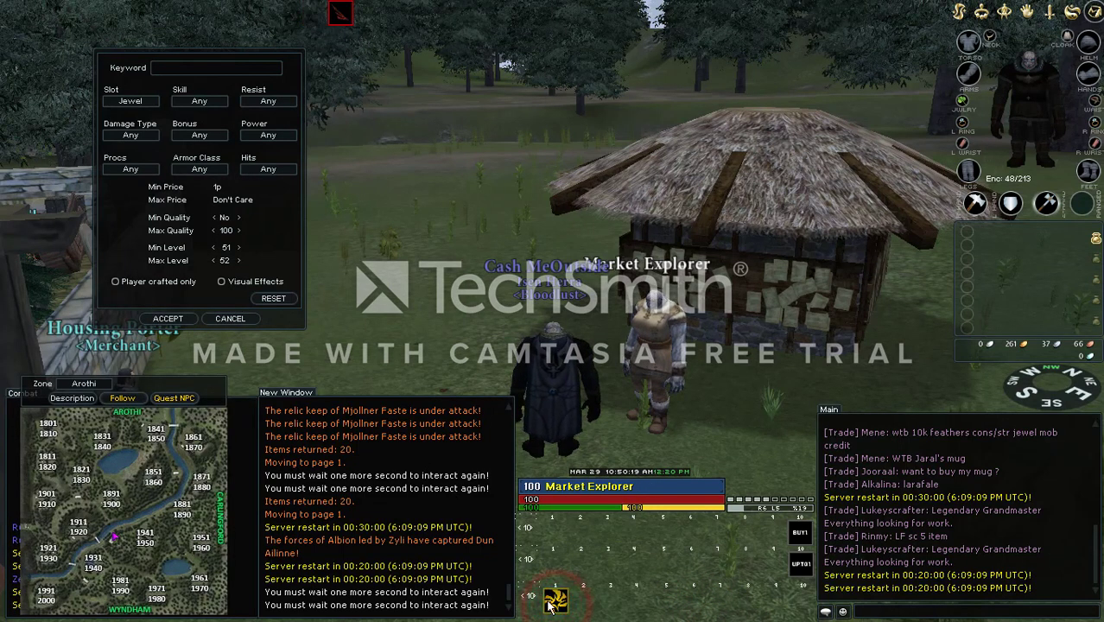
left_click(61, 387)
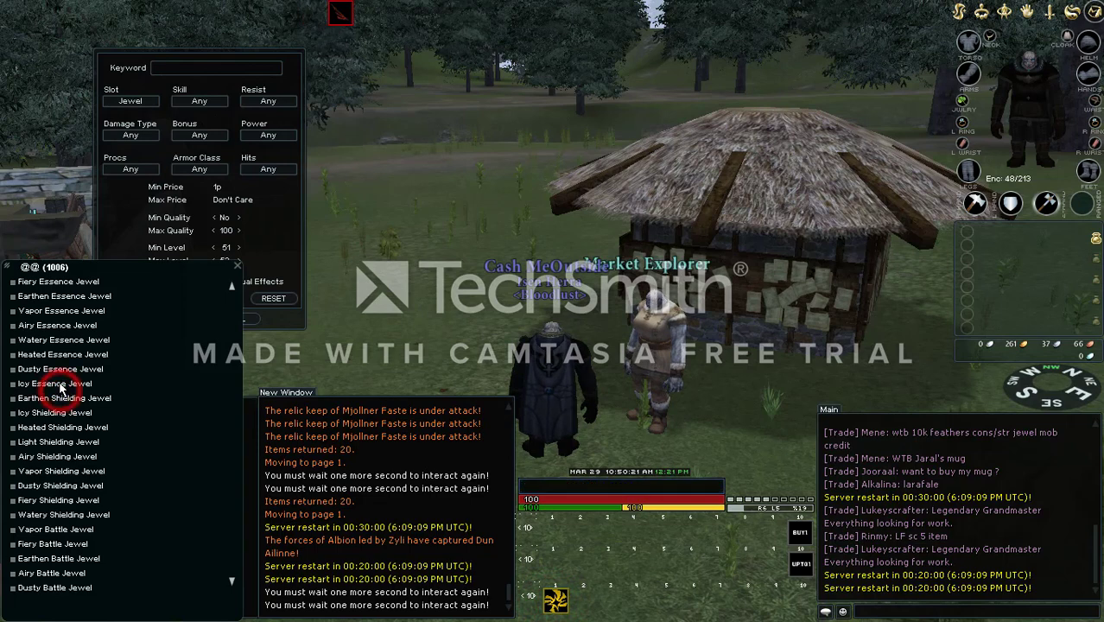
left_click(60, 387)
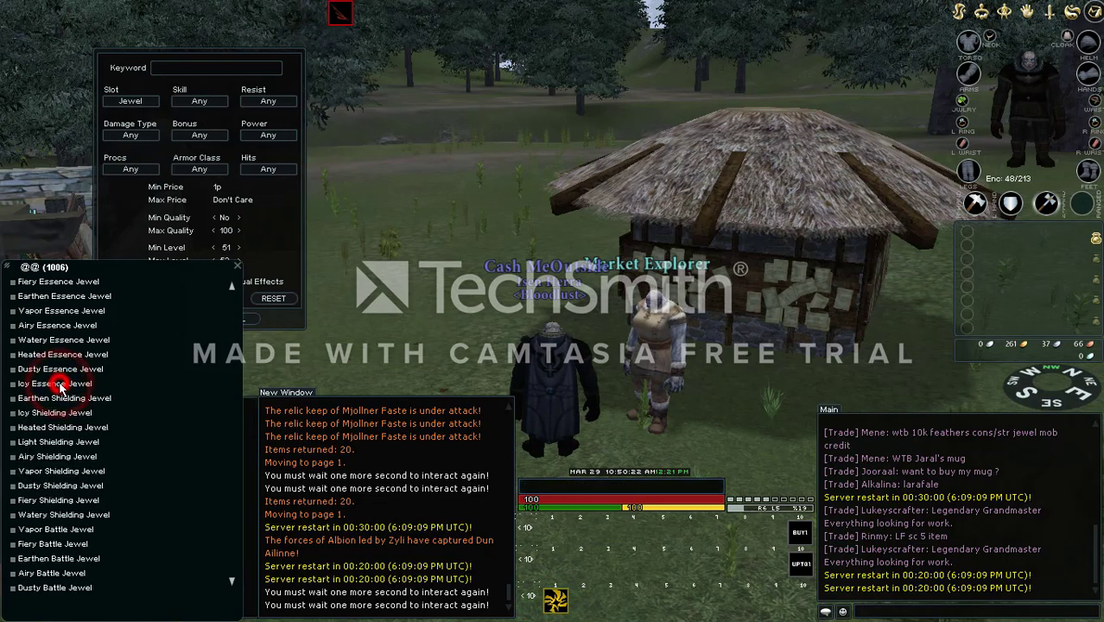
Inspect the detailed information of the equipped Tuscarian Discordant Hauberk in the game, and return to LOKI.
left_click(968, 58)
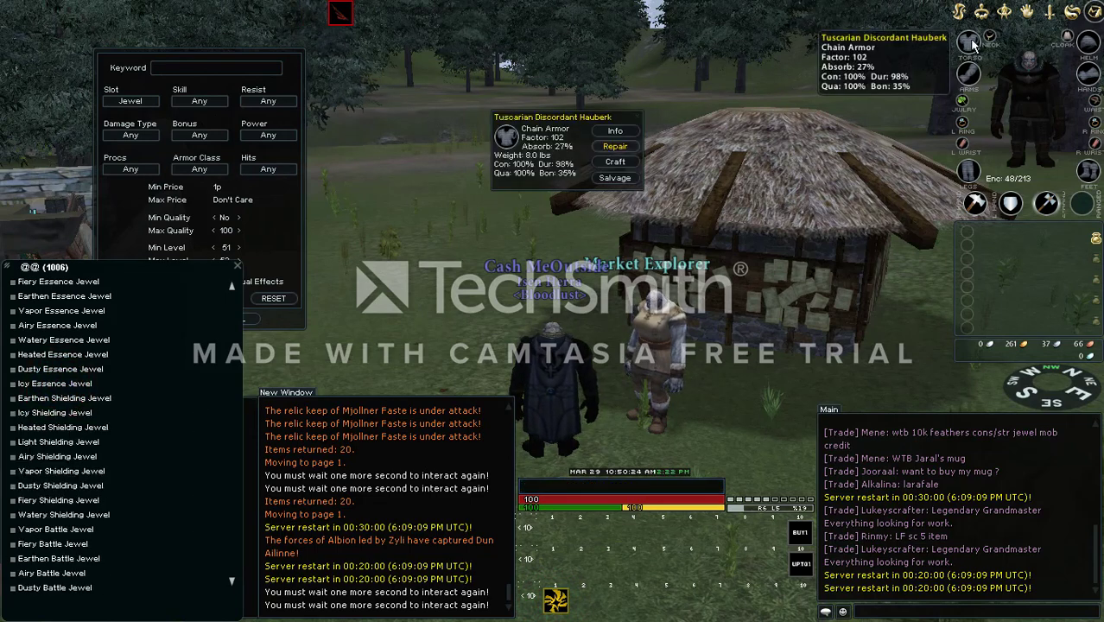
left_click(617, 132)
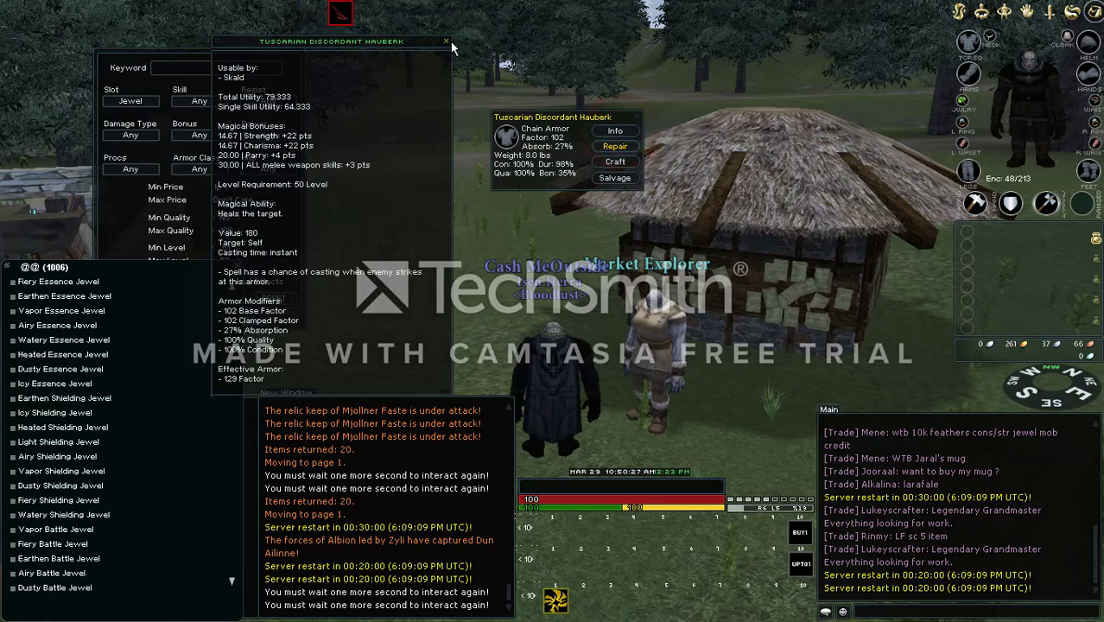
left_click(445, 41)
left_click(636, 115)
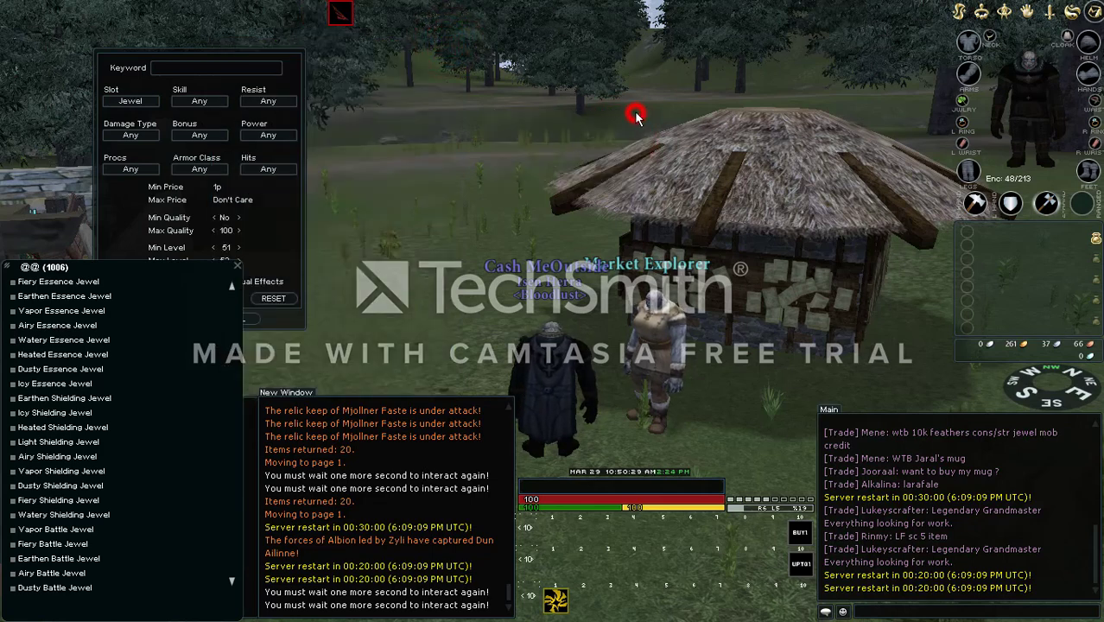
key("alt+Tab")
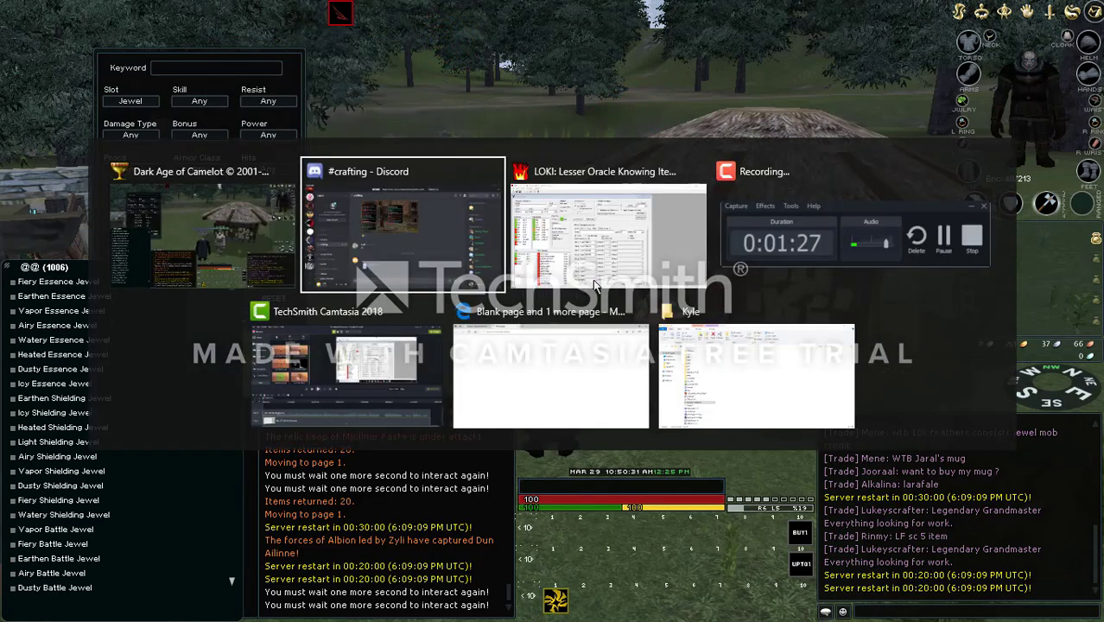
key("alt+Tab")
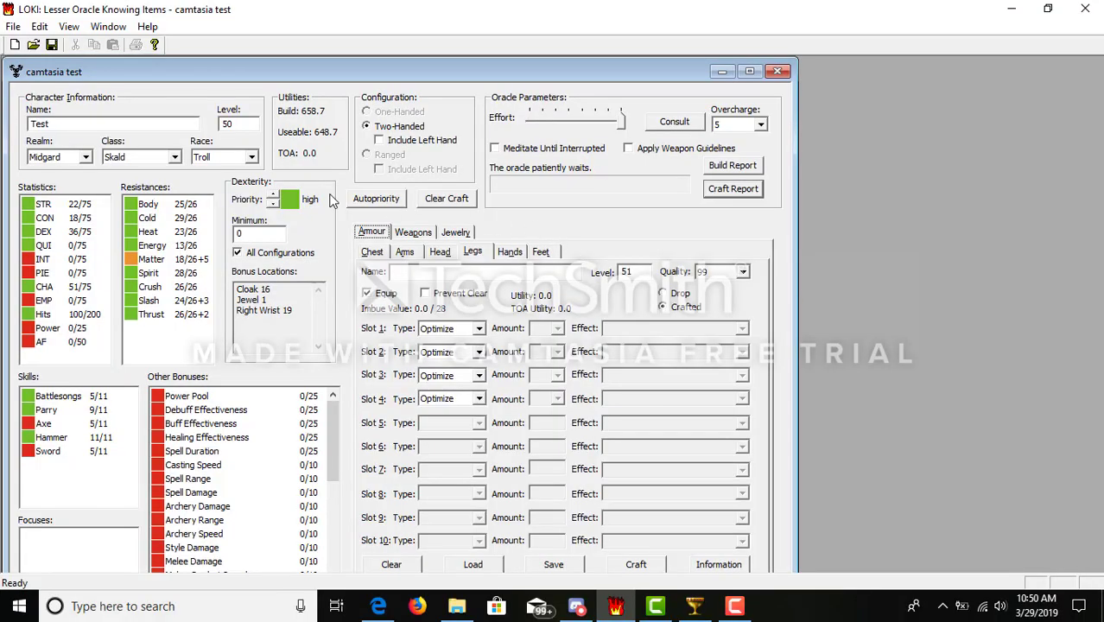
Set the character's realm to Midgard and class to Skald in the character information.
double_click(58, 126)
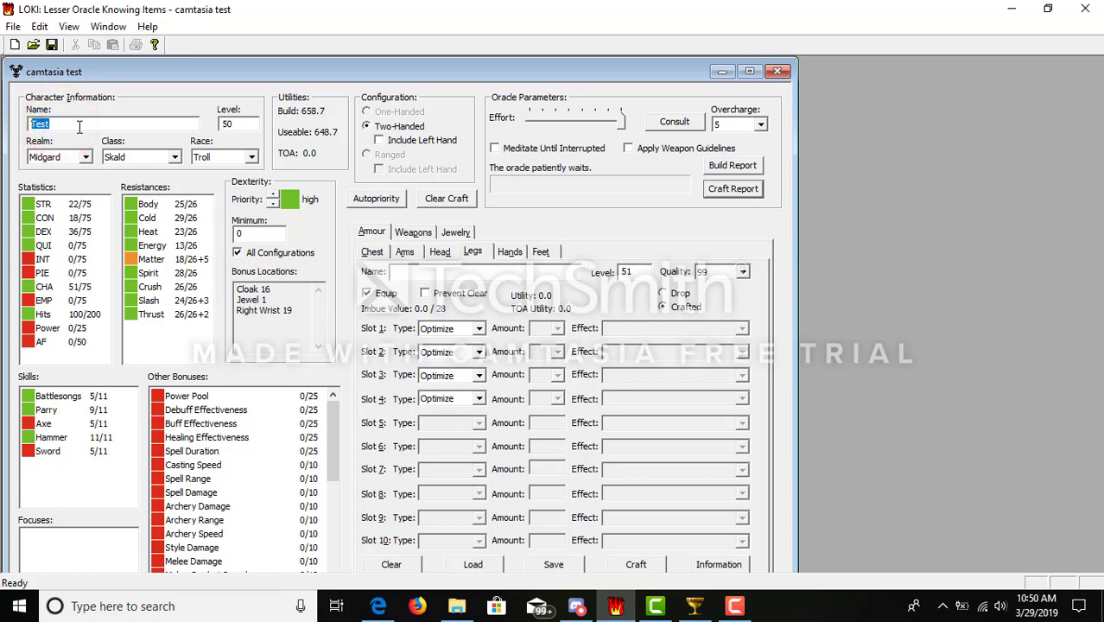
left_click(245, 122)
left_click(84, 159)
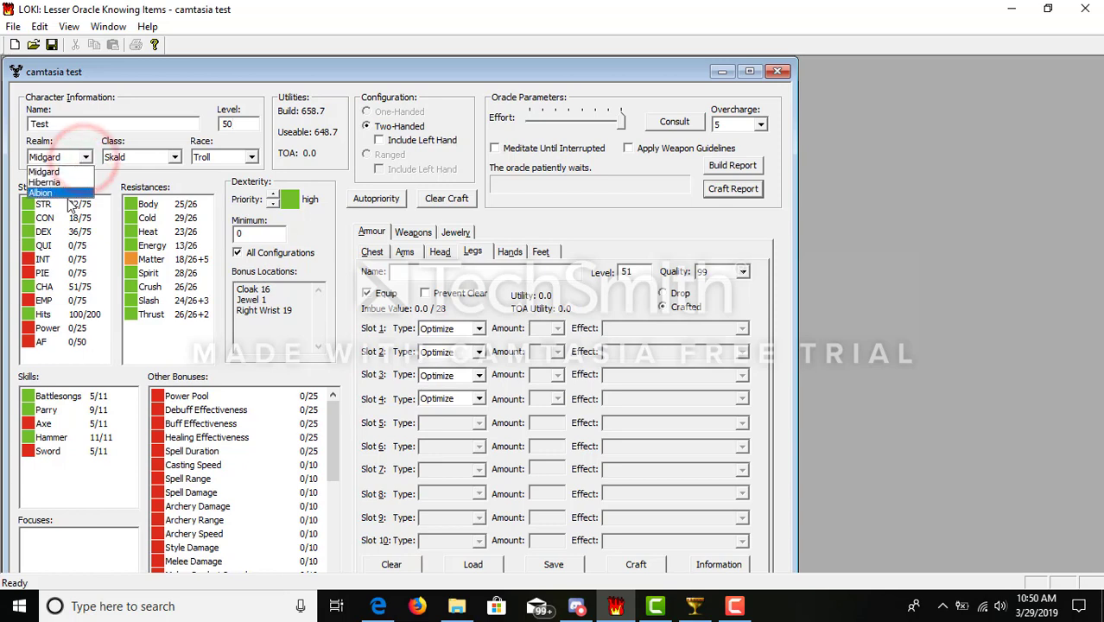
left_click(57, 173)
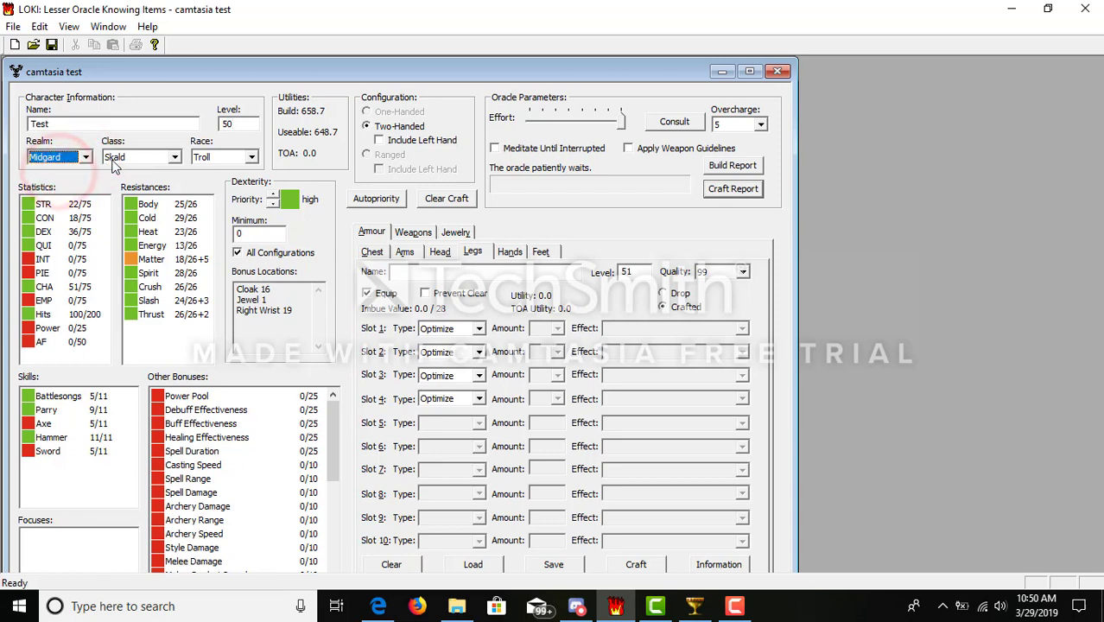
left_click(176, 159)
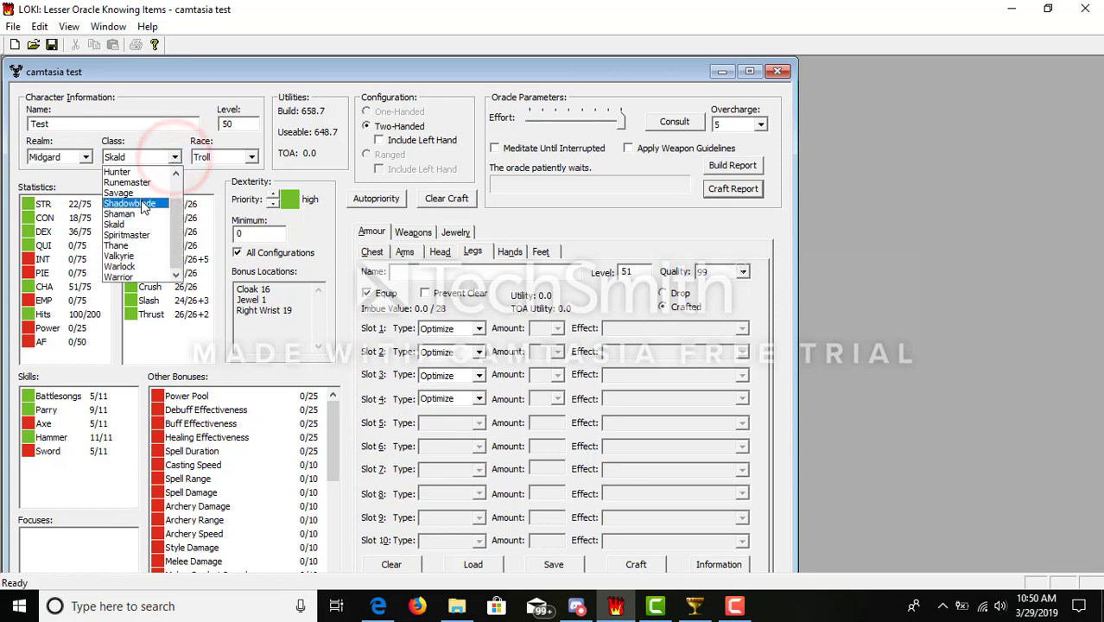
left_click(129, 226)
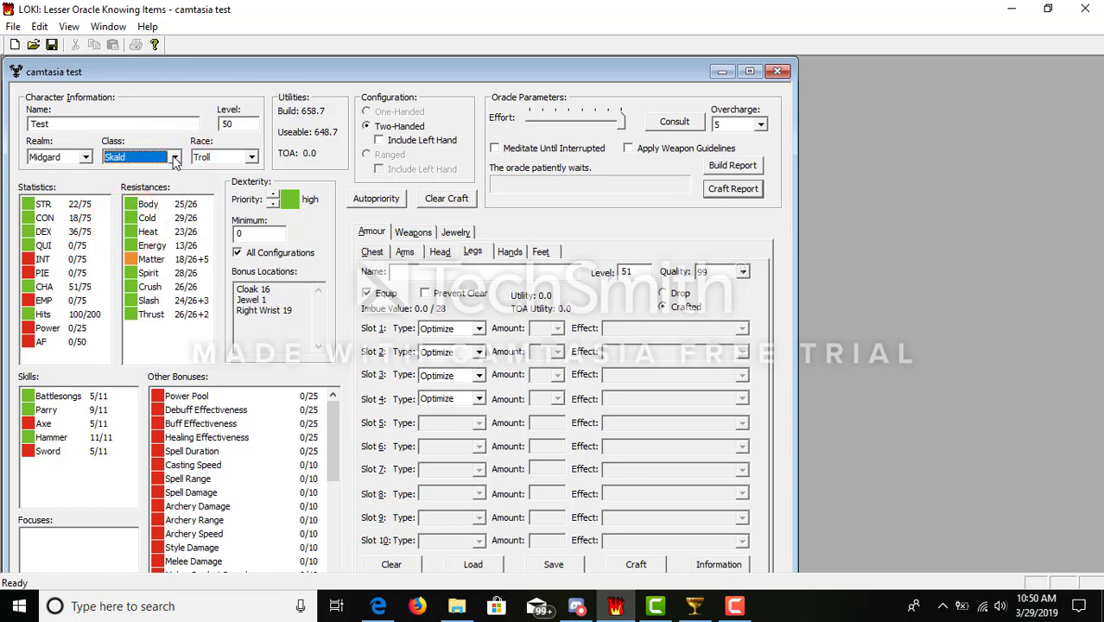
Compare the resistance bonuses of the Troll and Dwarf races, and set the character's race to Dwarf.
left_click(252, 159)
left_click(211, 206)
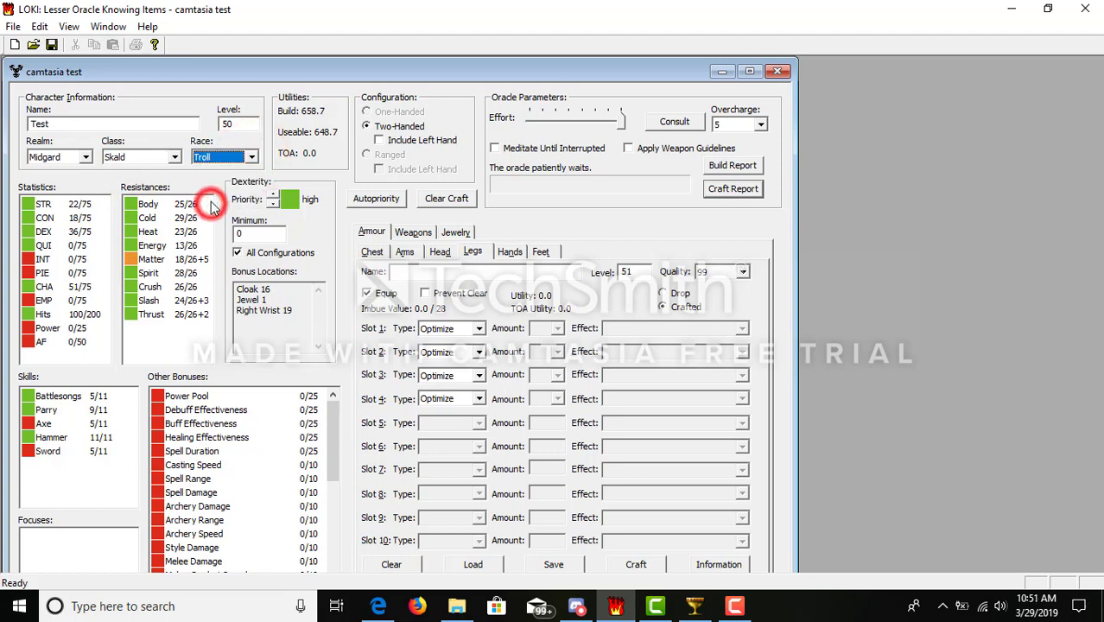
left_click(252, 156)
left_click(251, 156)
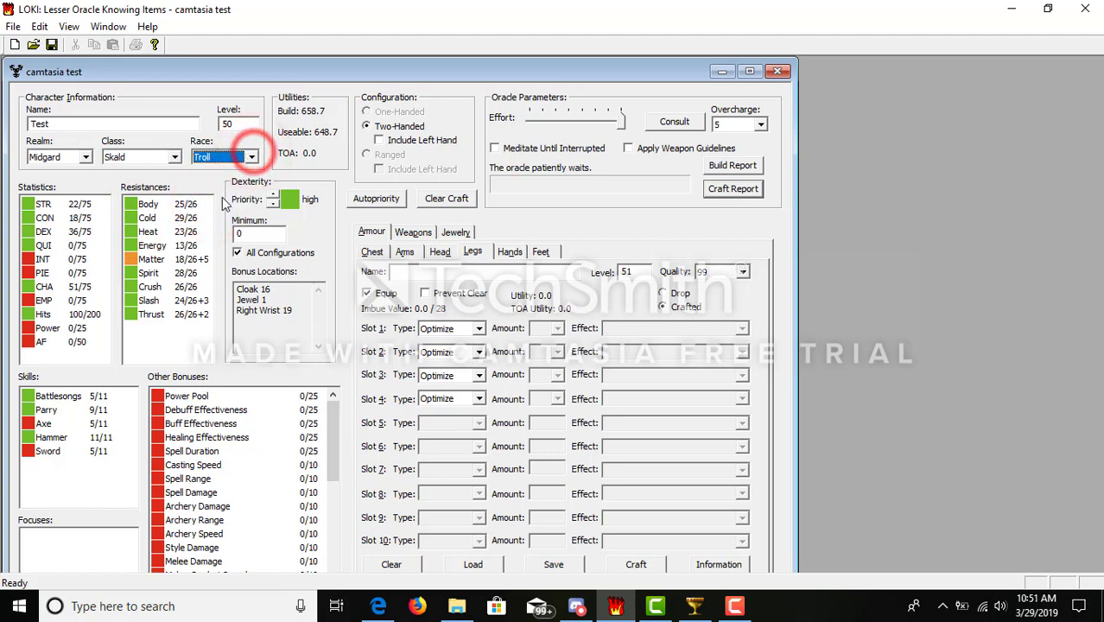
left_click(251, 159)
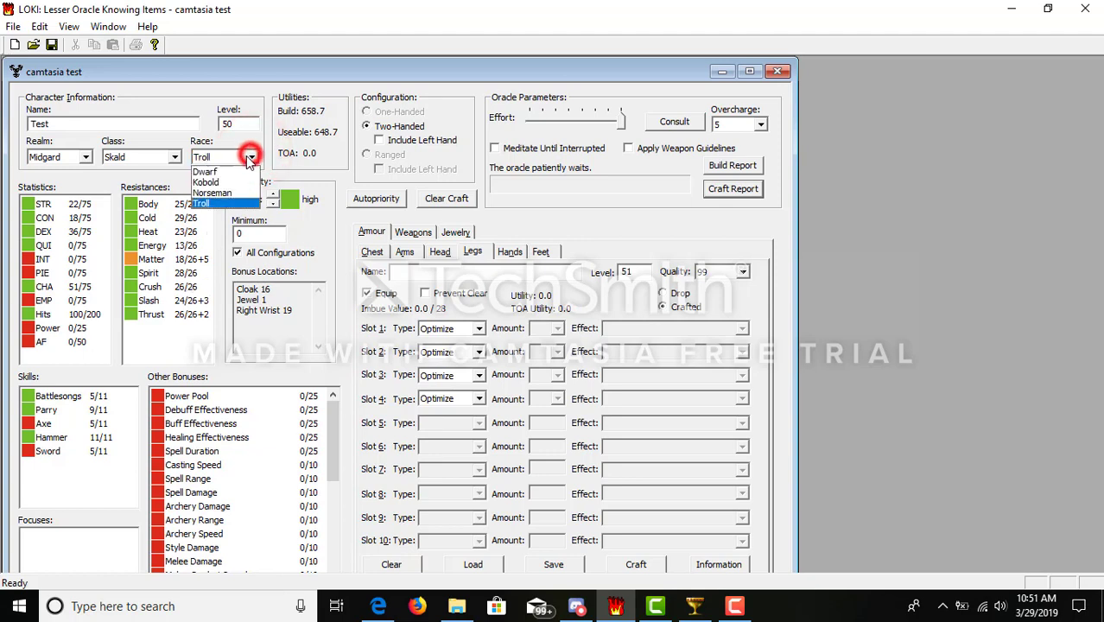
left_click(212, 204)
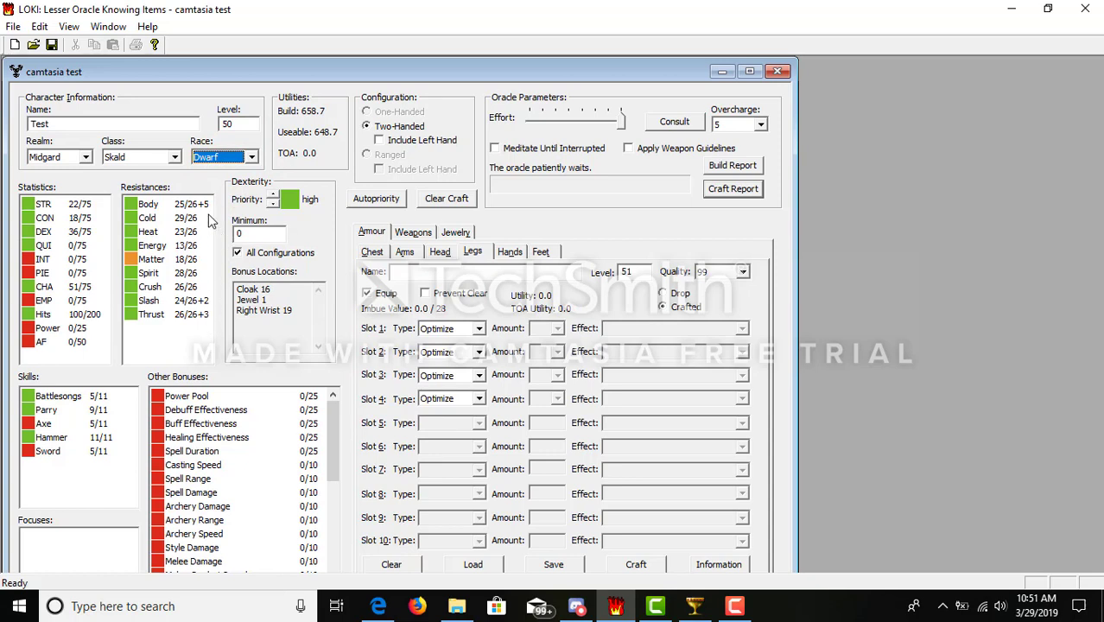
left_click(252, 157)
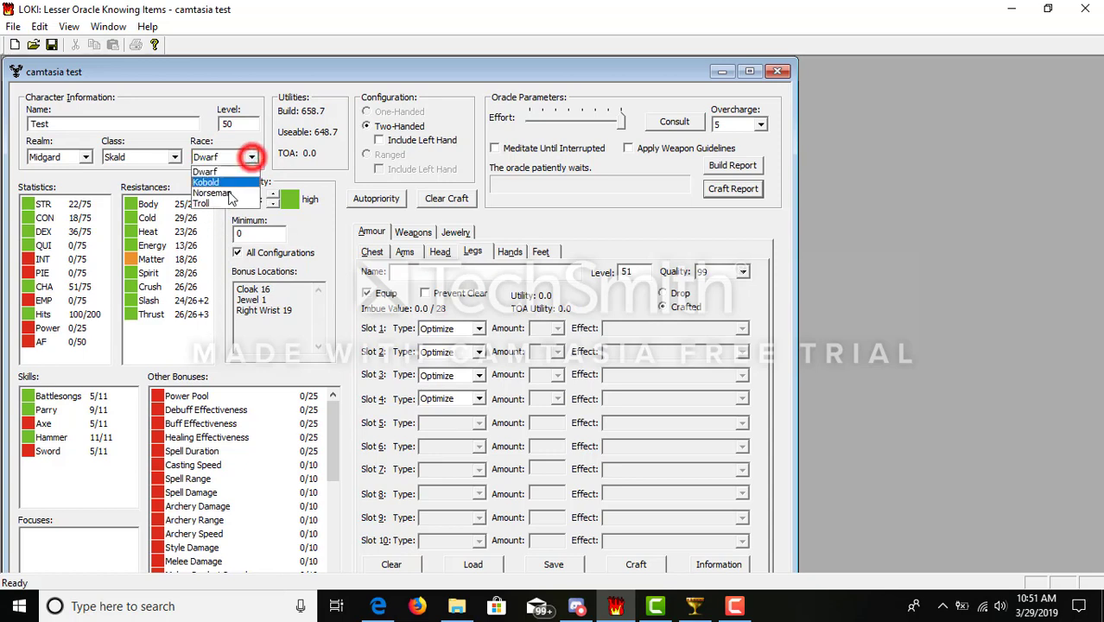
left_click(221, 207)
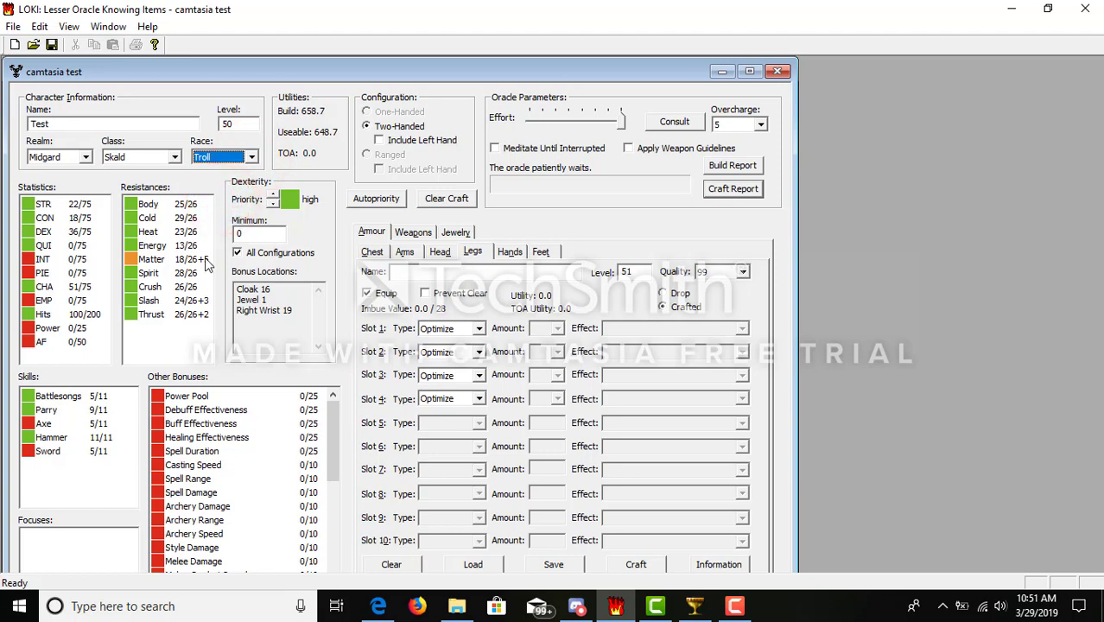
left_click(251, 157)
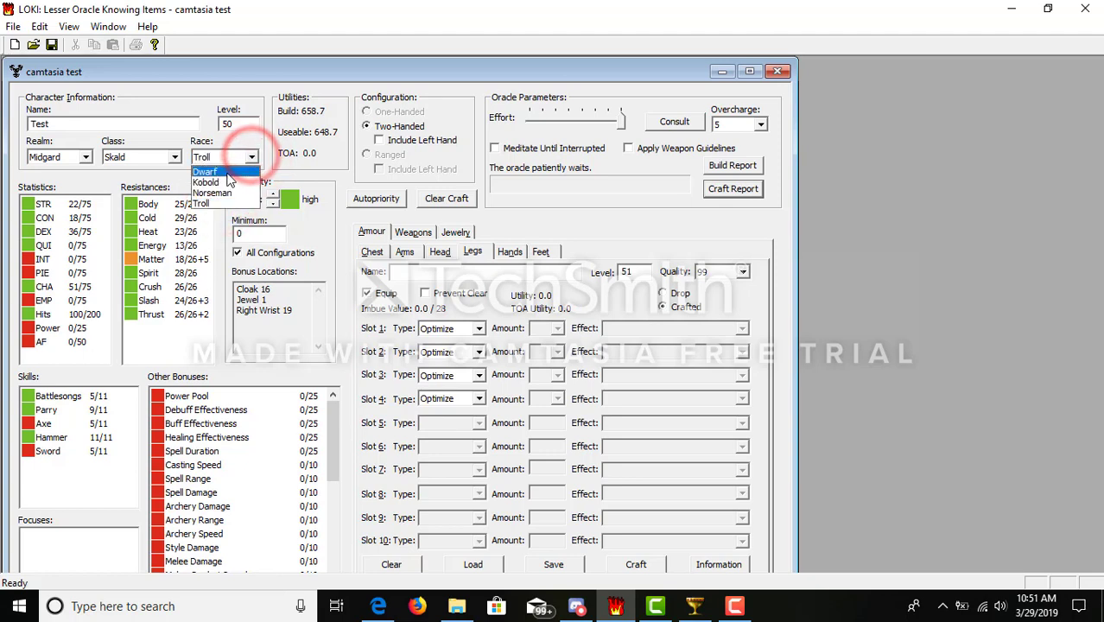
left_click(226, 175)
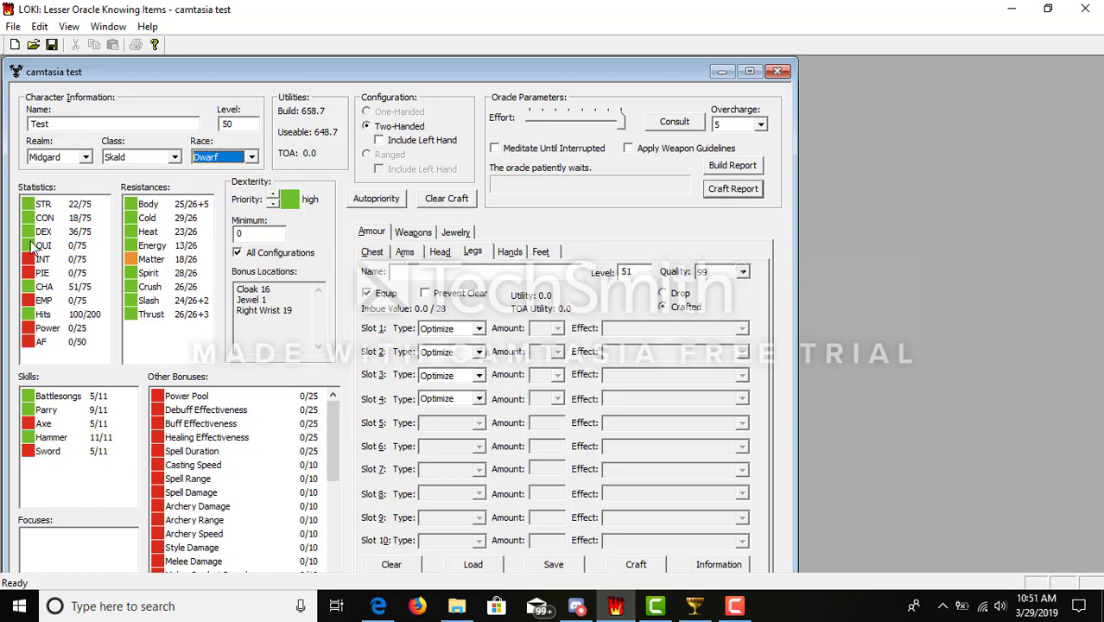
Examine the priority and bonus locations of the strength, constitution, dexterity, quickness, hits and power statistics.
left_click(29, 204)
left_click(33, 218)
left_click(33, 231)
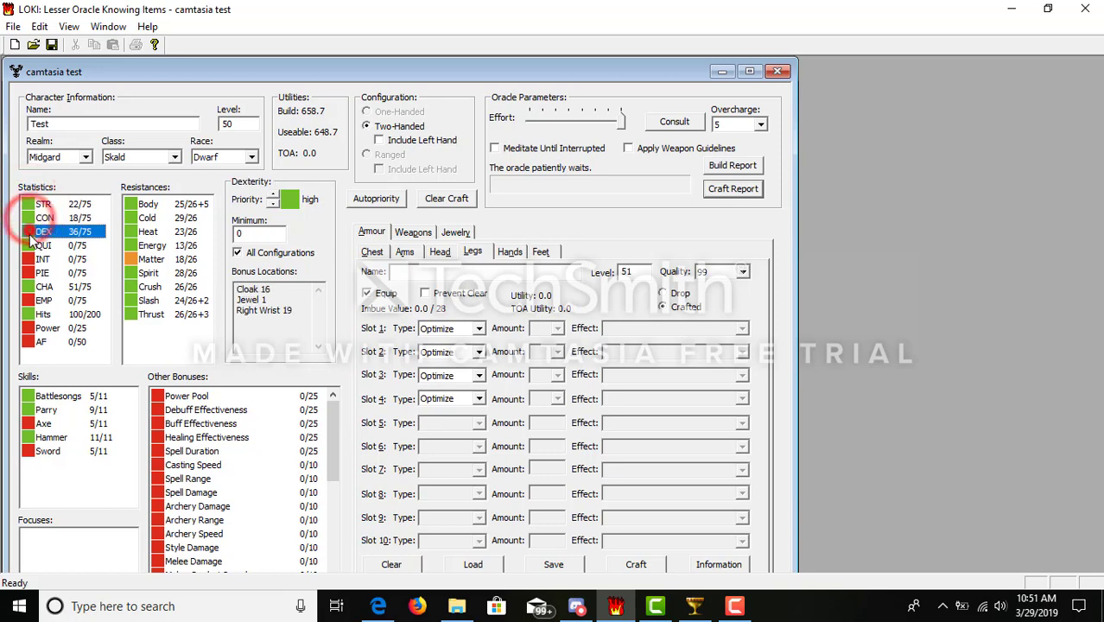
left_click(33, 245)
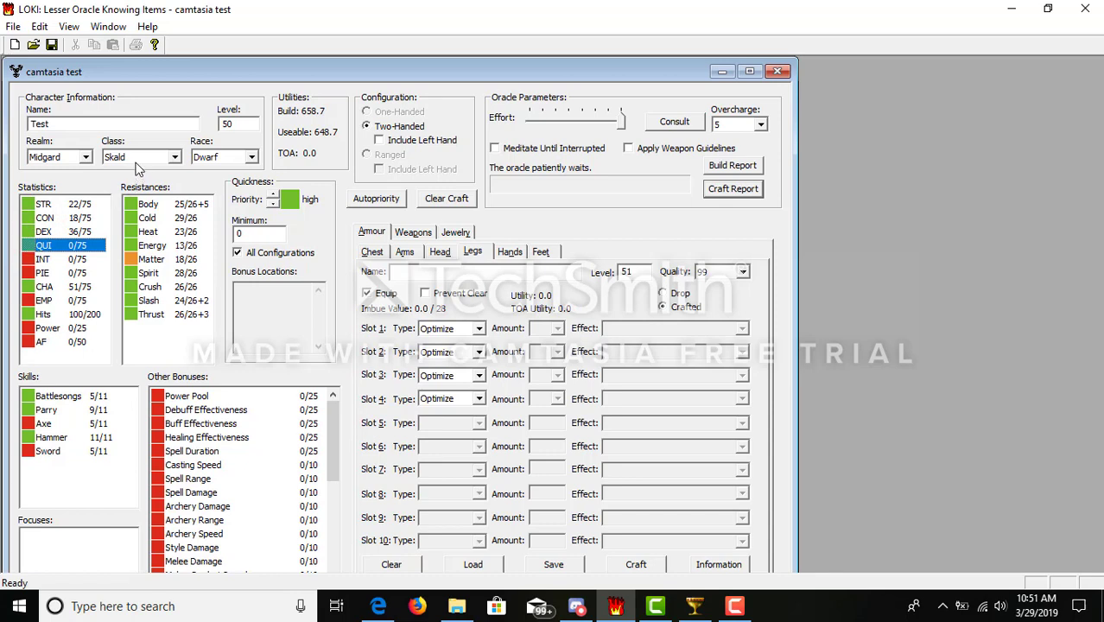
left_click(28, 205)
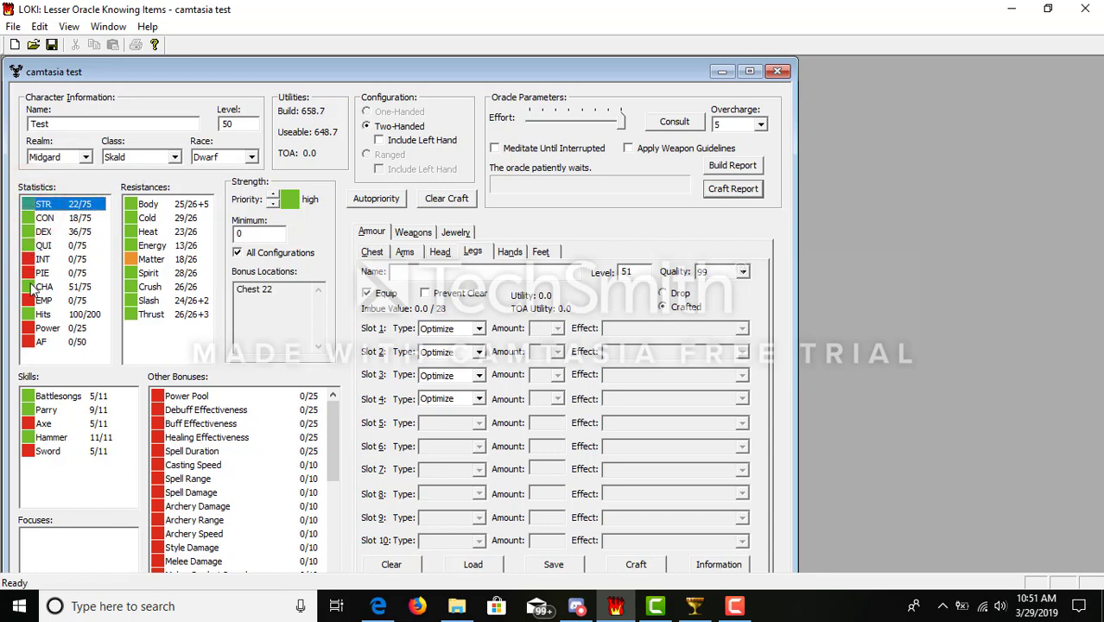
left_click(28, 316)
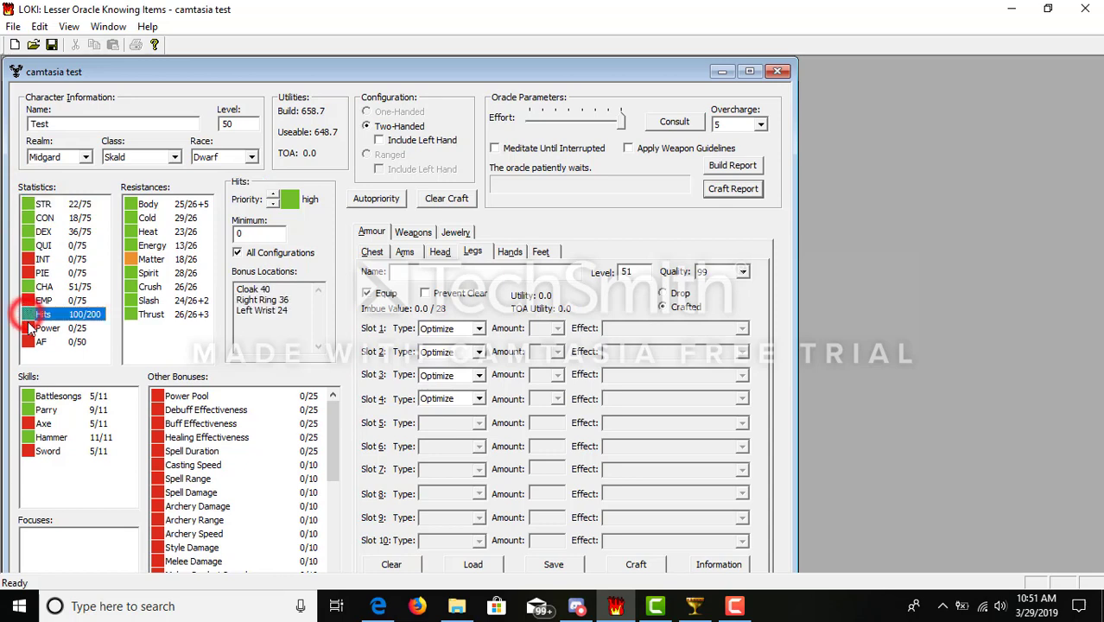
left_click(34, 329)
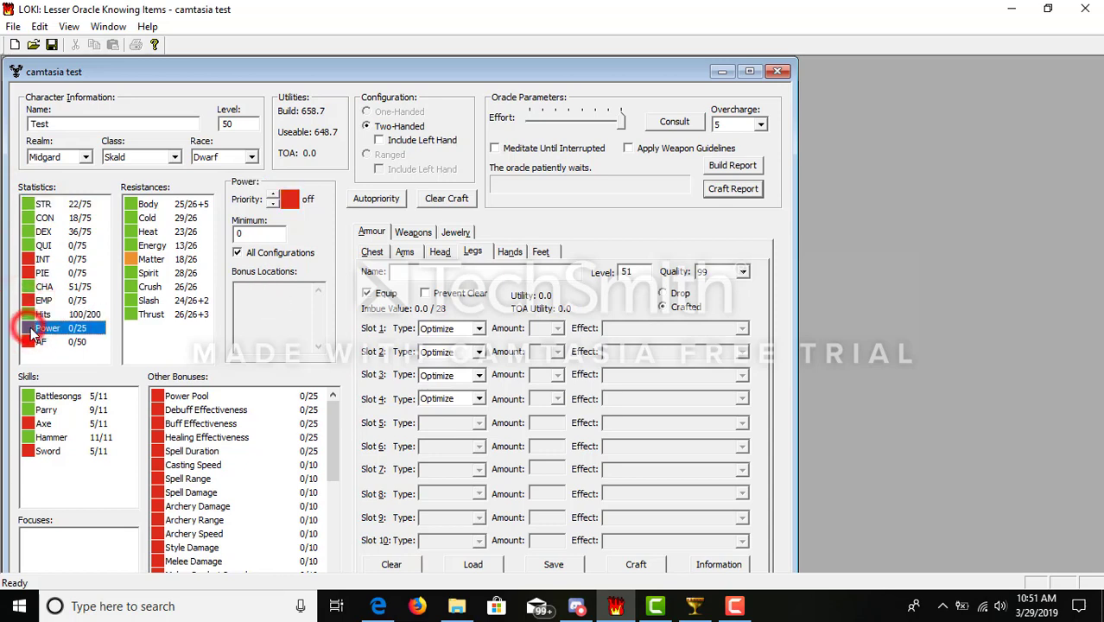
Try raising the power statistic's priority, and set it back to off.
left_click(259, 202)
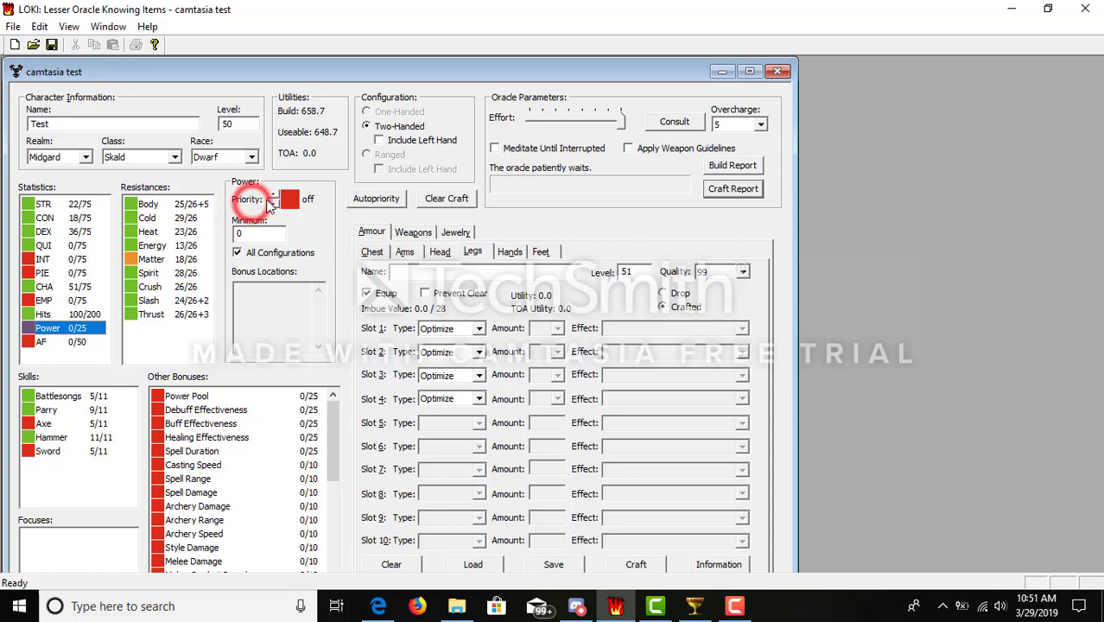
left_click(273, 196)
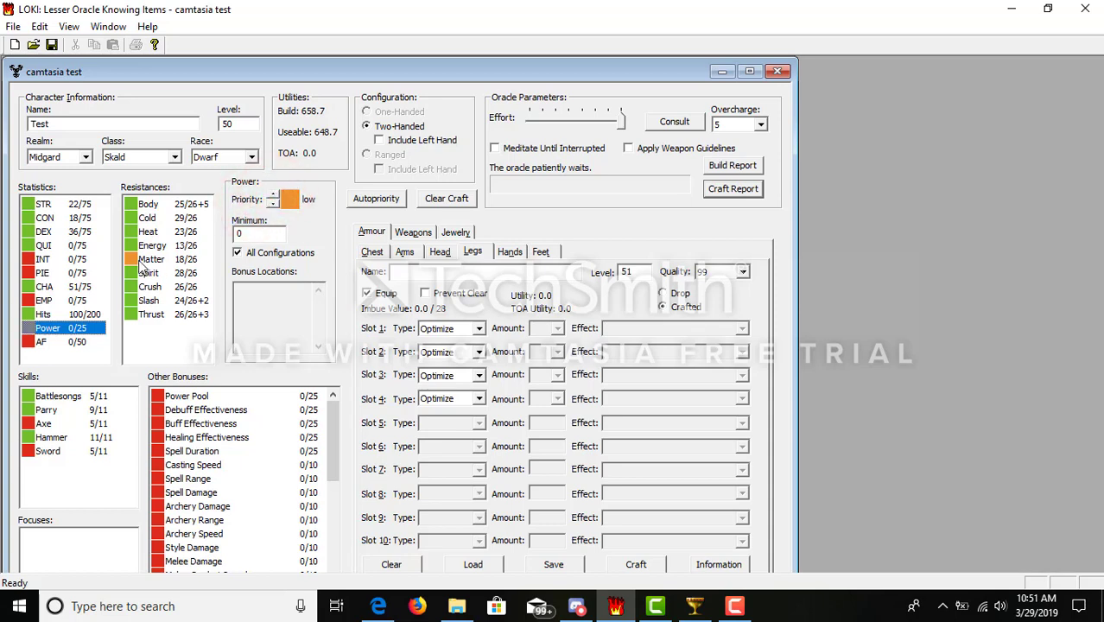
left_click(273, 196)
left_click(273, 197)
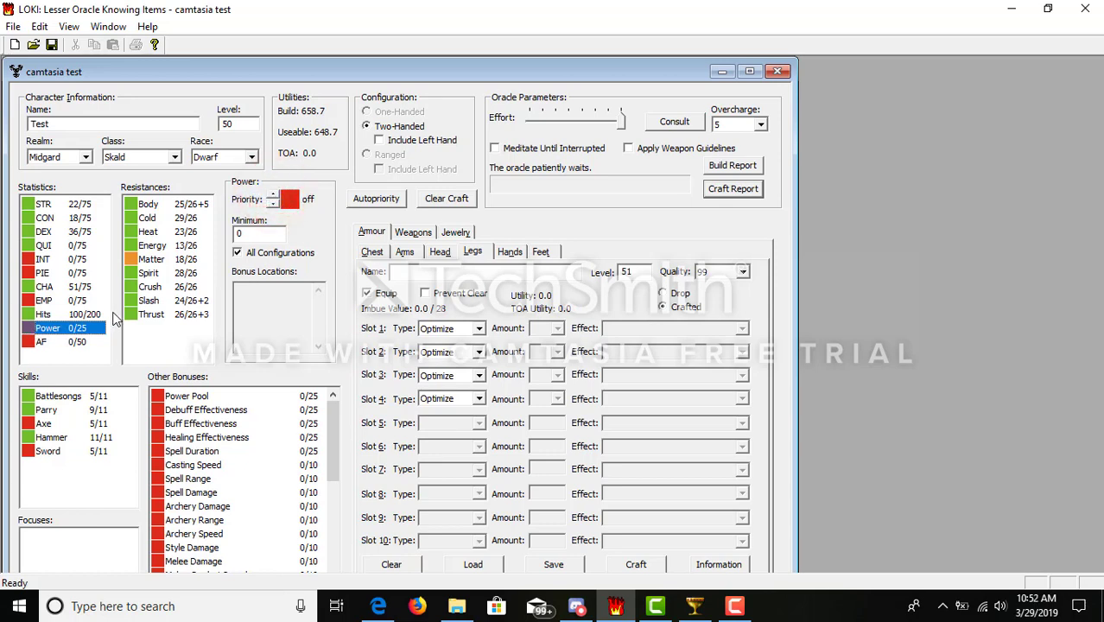
left_click(164, 190)
left_click(127, 423)
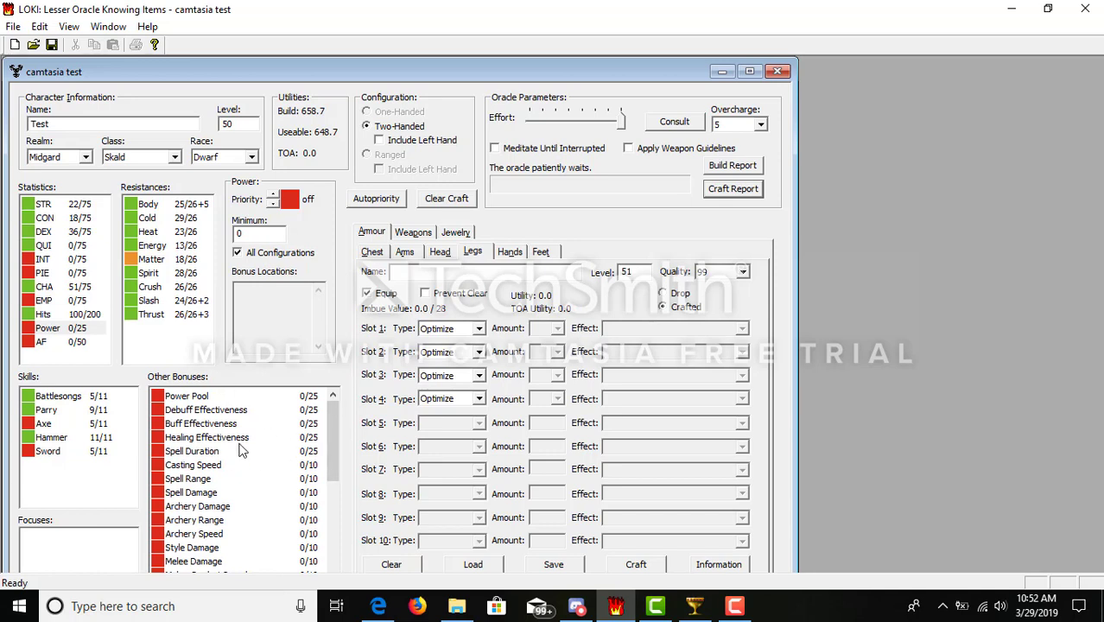
Examine the two-handed weapon's bonus slots and the bonus types available for its slot 1.
left_click(415, 233)
left_click(488, 252)
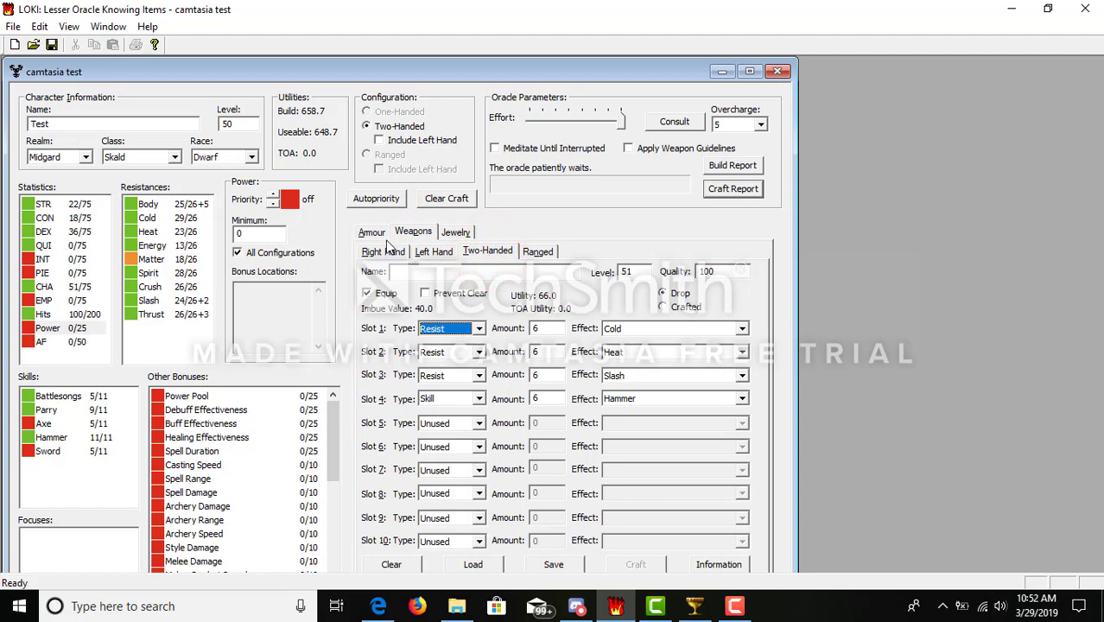
left_click(475, 254)
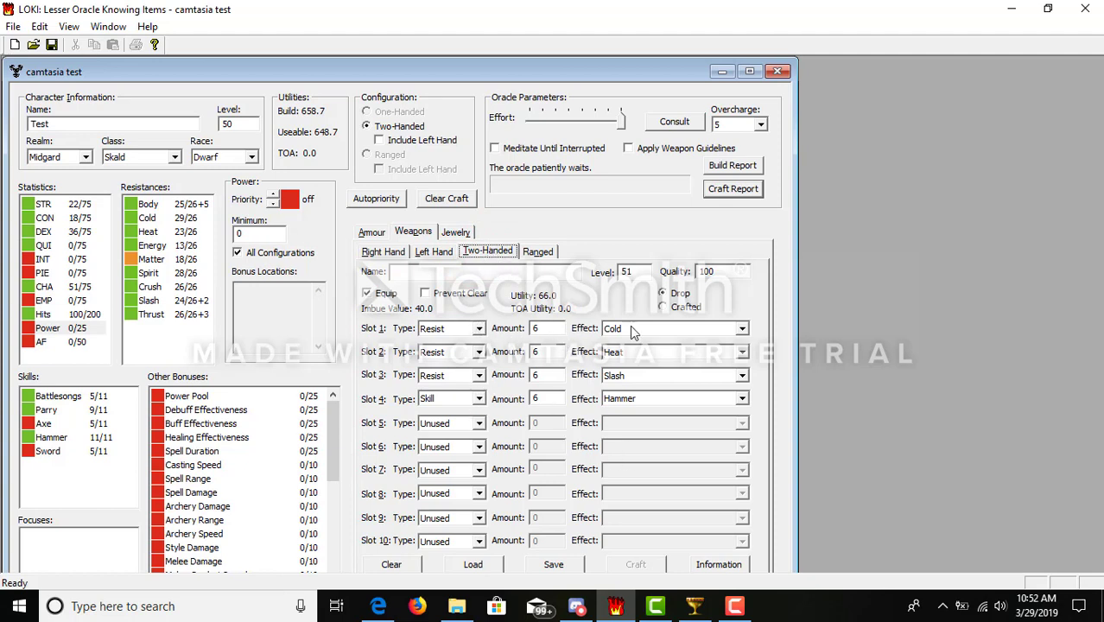
left_click(479, 331)
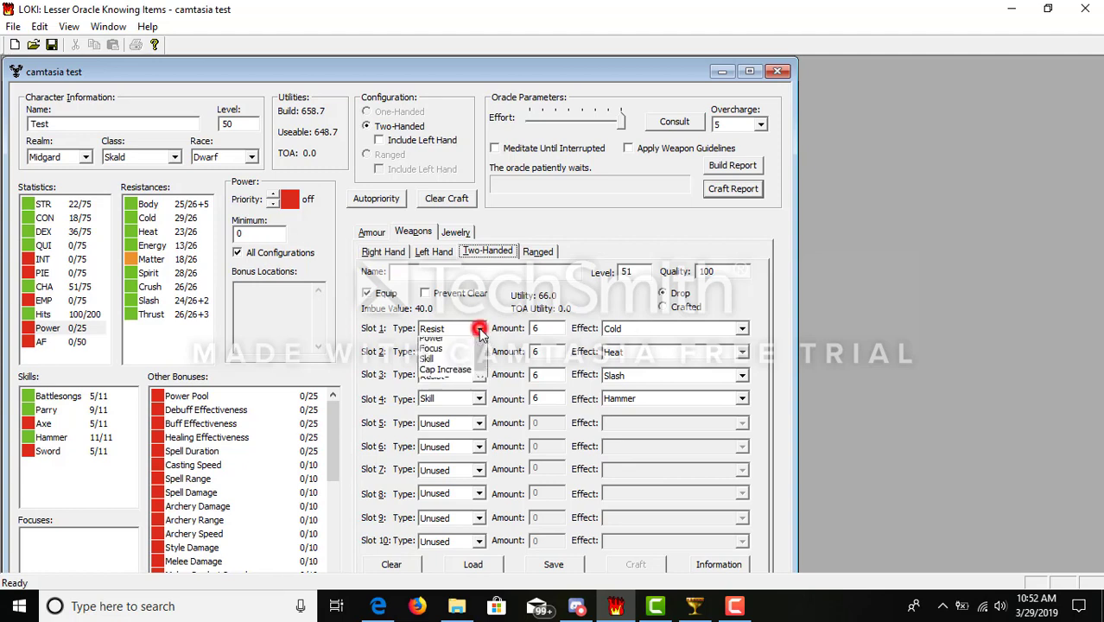
left_click(479, 331)
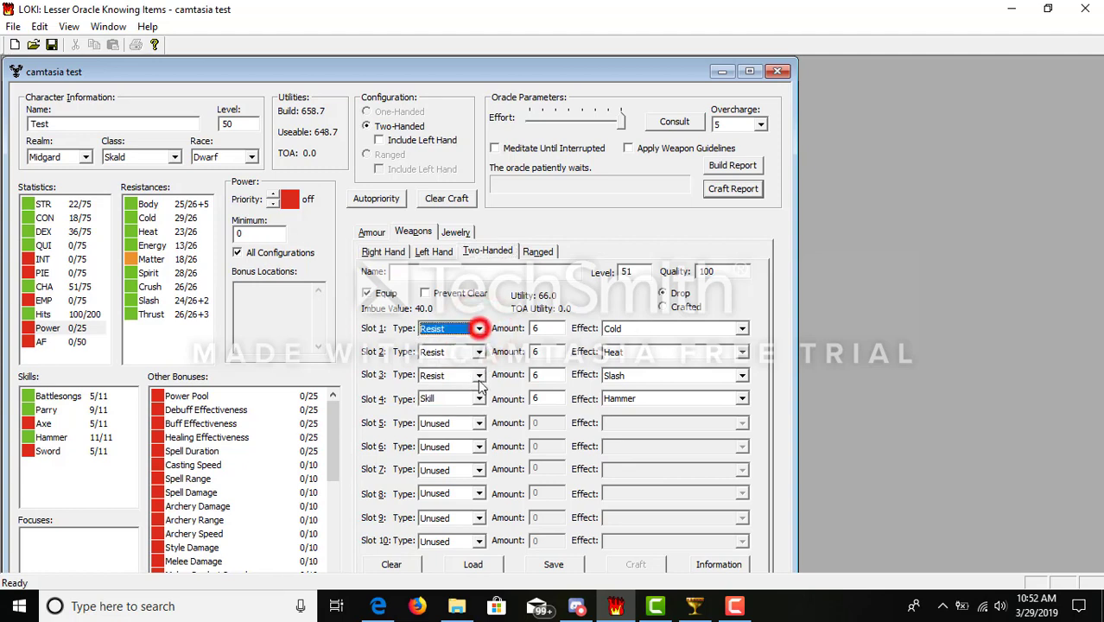
Set slot 5 of the two-handed weapon to a Matter resist with an amount of 6.
left_click(478, 423)
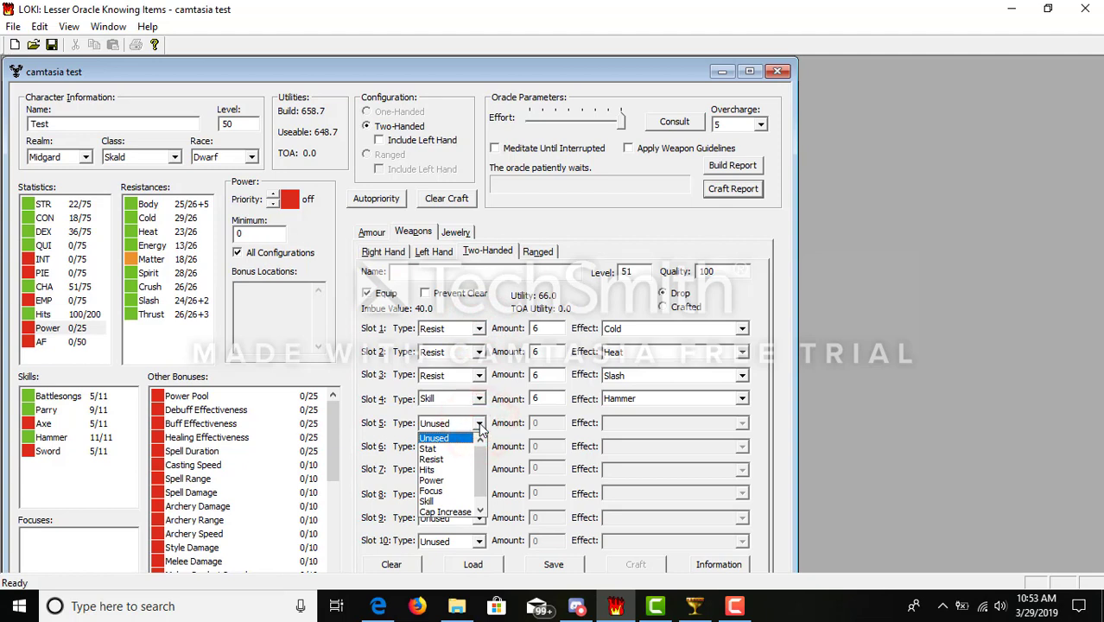
key("Down")
key("Down")
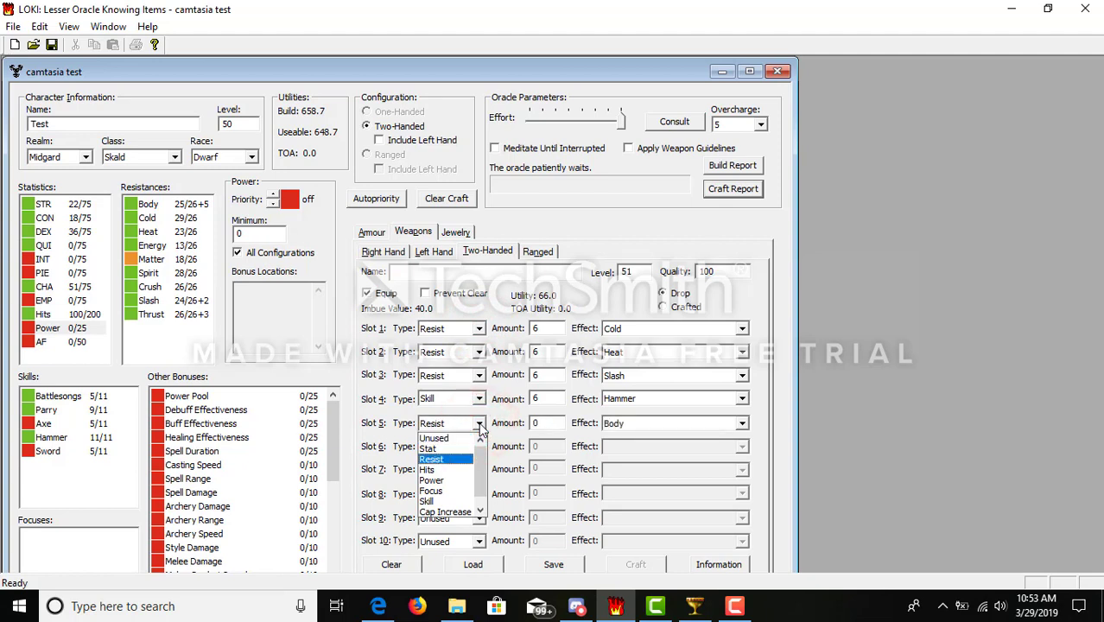
key("Tab")
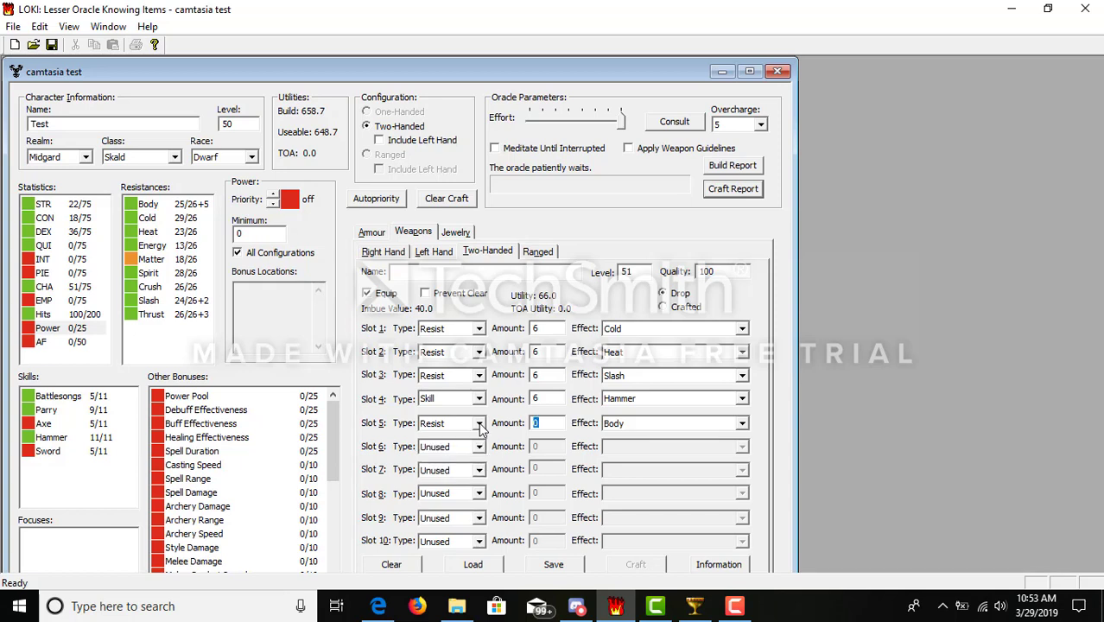
type("6")
key("Tab")
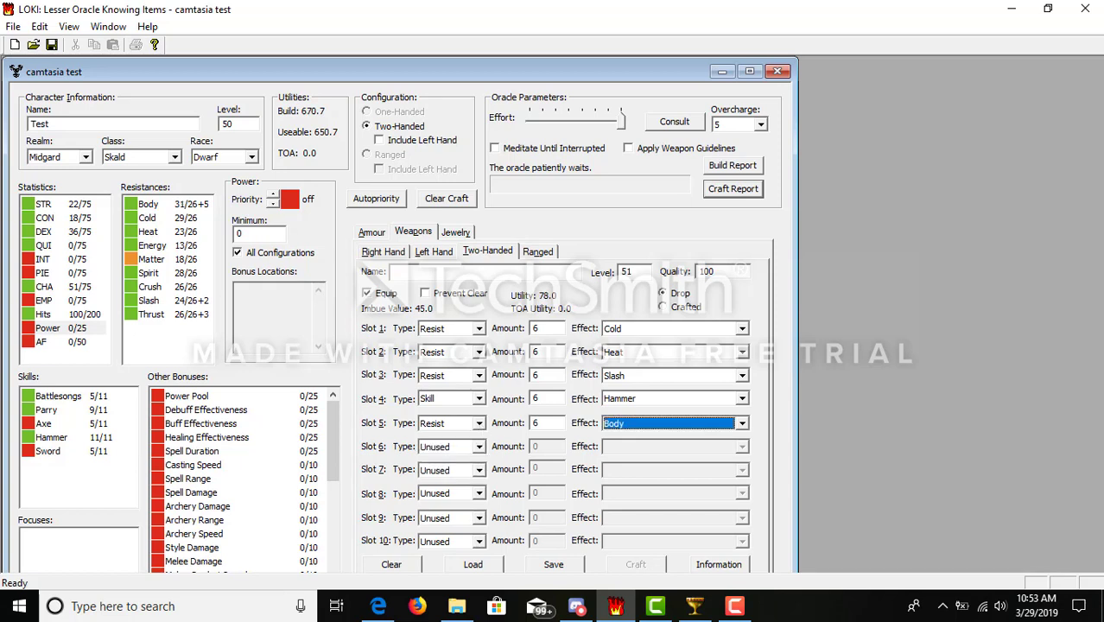
key("m")
key("Tab")
Try the Skill and Power types in the two-handed weapon's slot 6, and set the slot back to Unused.
key("s")
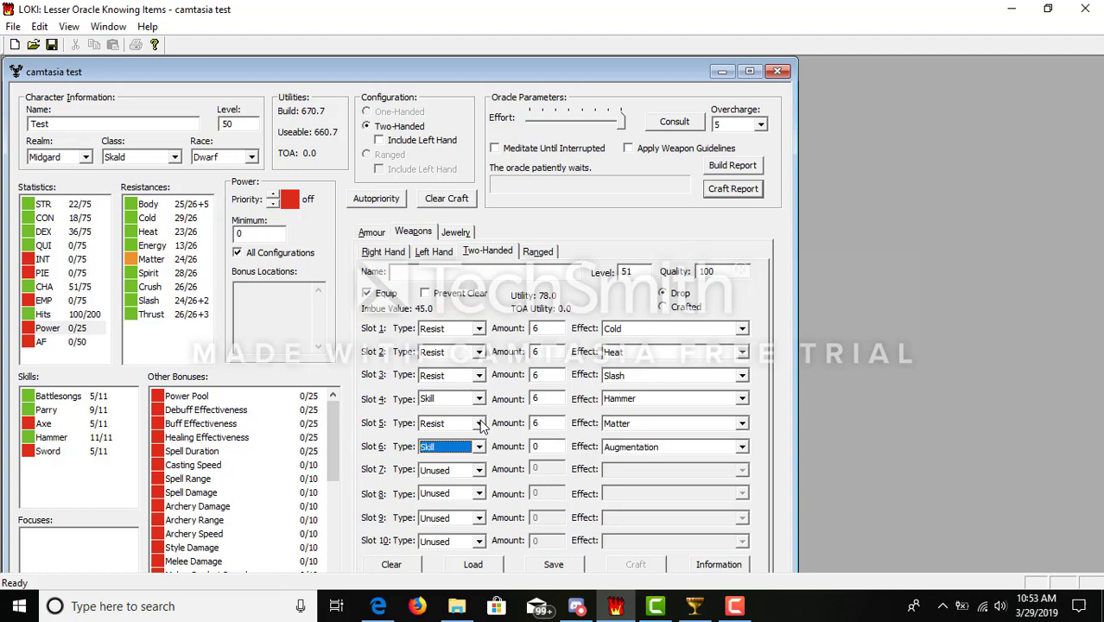
key("p")
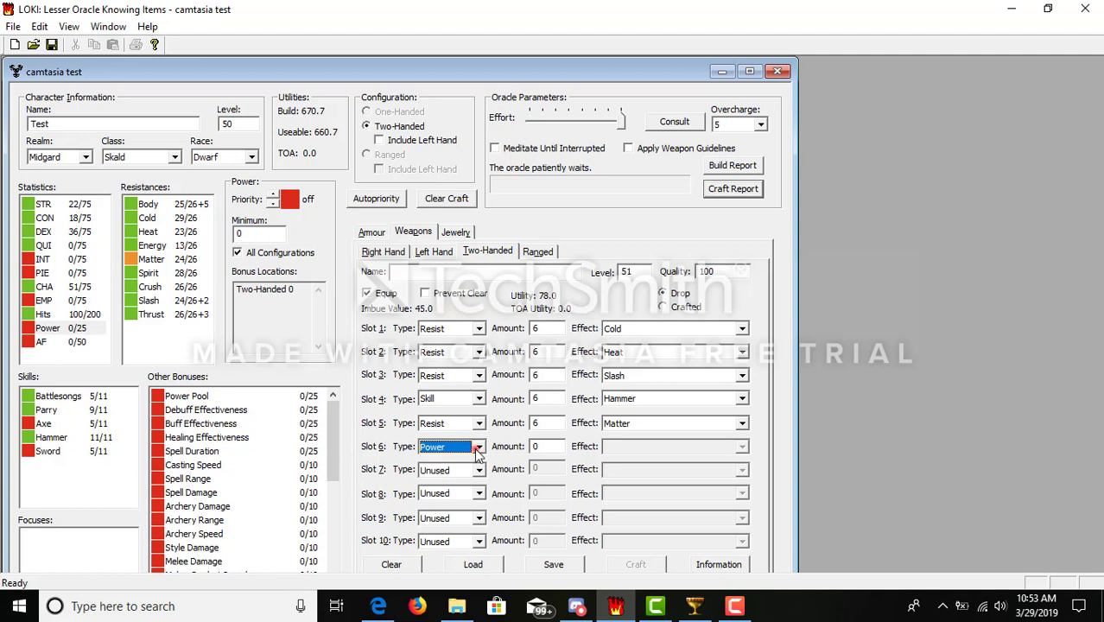
left_click(478, 447)
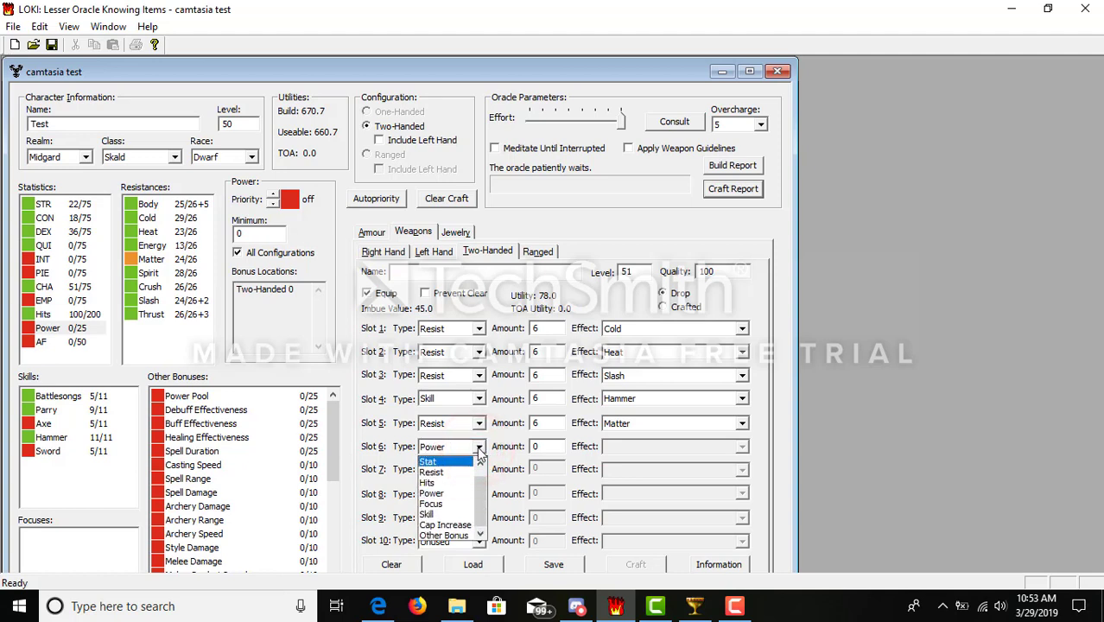
left_click(478, 447)
left_click(479, 446)
key("u")
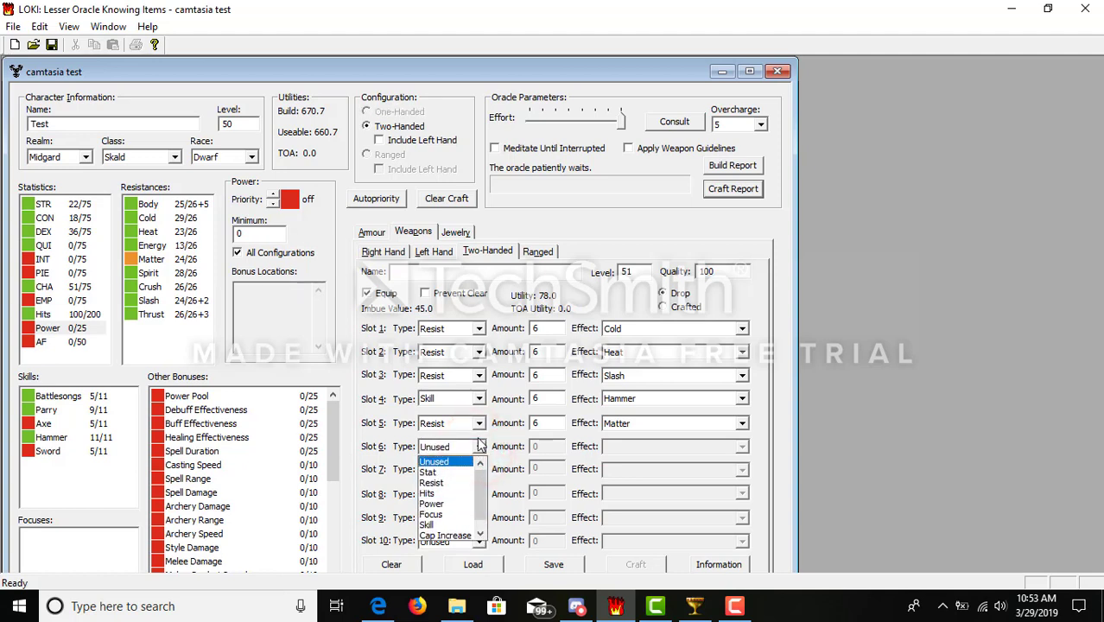
Reset slot 5 of the two-handed weapon to Unused.
left_click(479, 424)
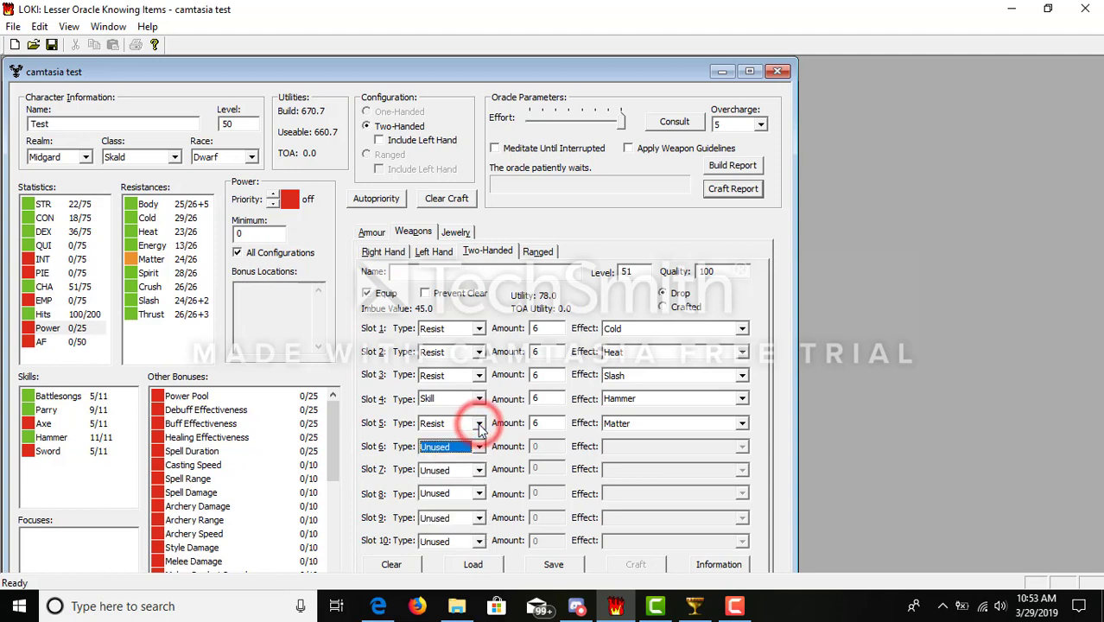
left_click(479, 425)
key("u")
left_click(538, 462)
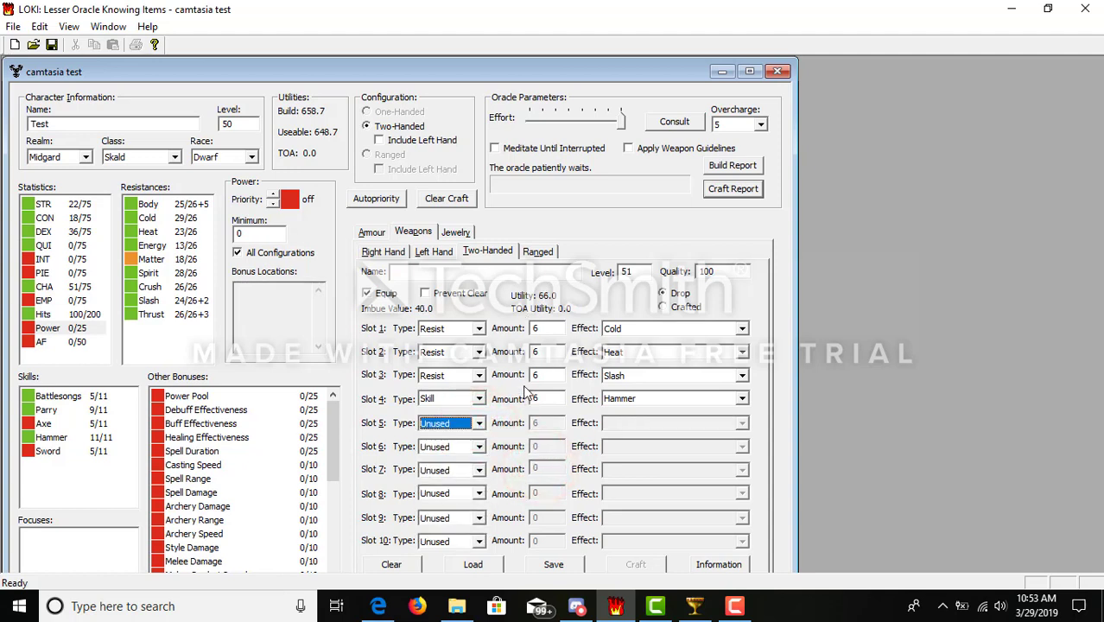
left_click(485, 253)
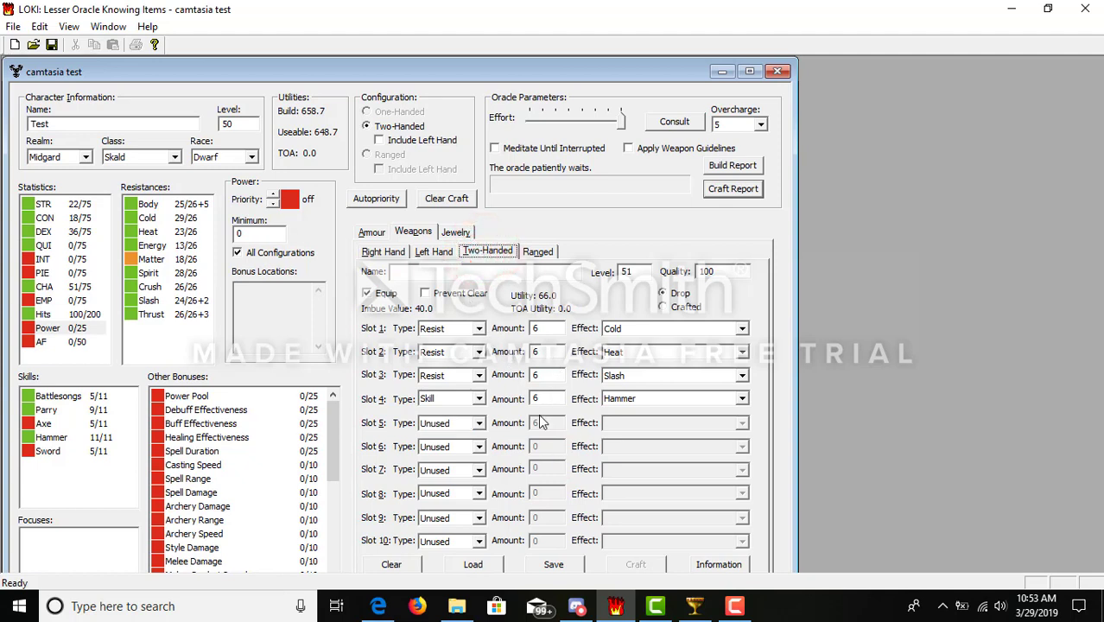
Examine the neck, cloak, jewel and belt entries in the jewelry, including the belt's level, quality and drop setting.
left_click(455, 233)
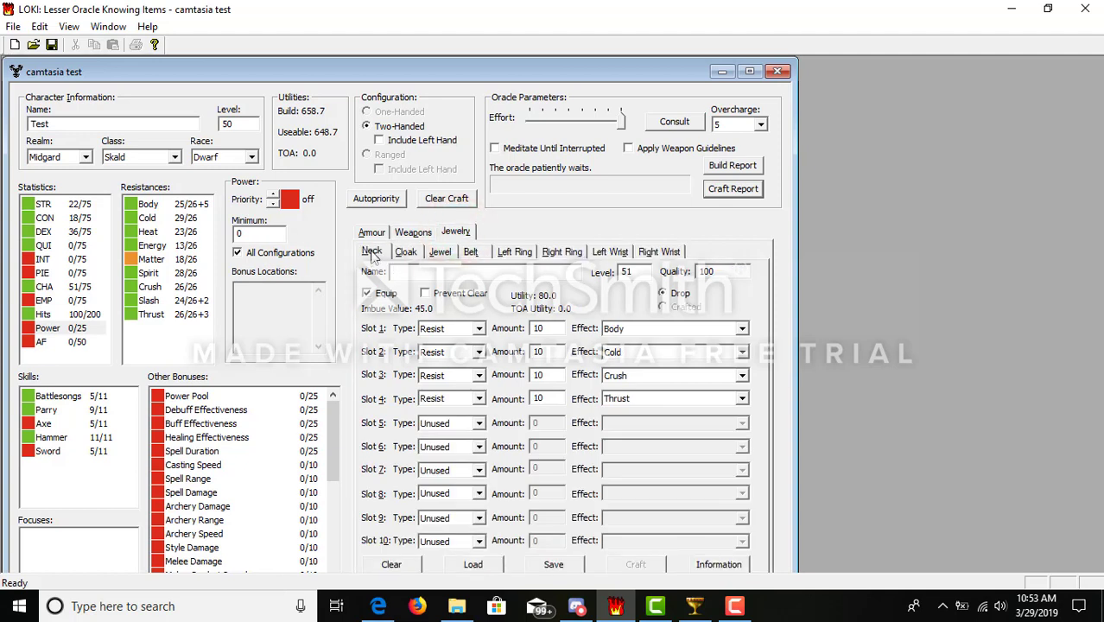
left_click(378, 252)
left_click(405, 251)
left_click(440, 251)
left_click(470, 252)
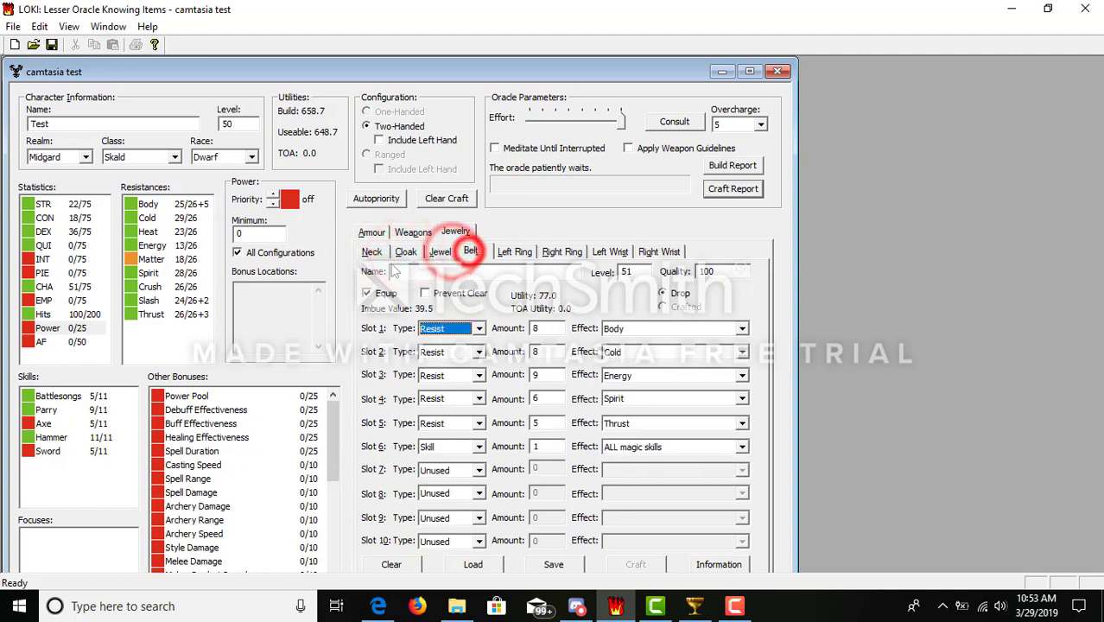
left_click(637, 272)
left_click(728, 271)
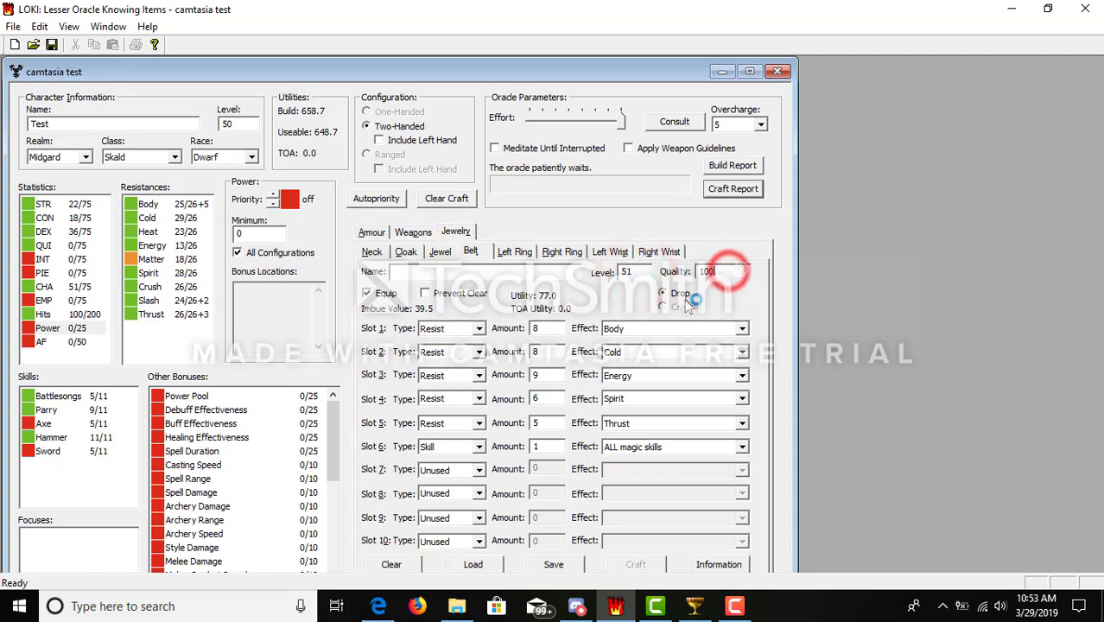
left_click(683, 295)
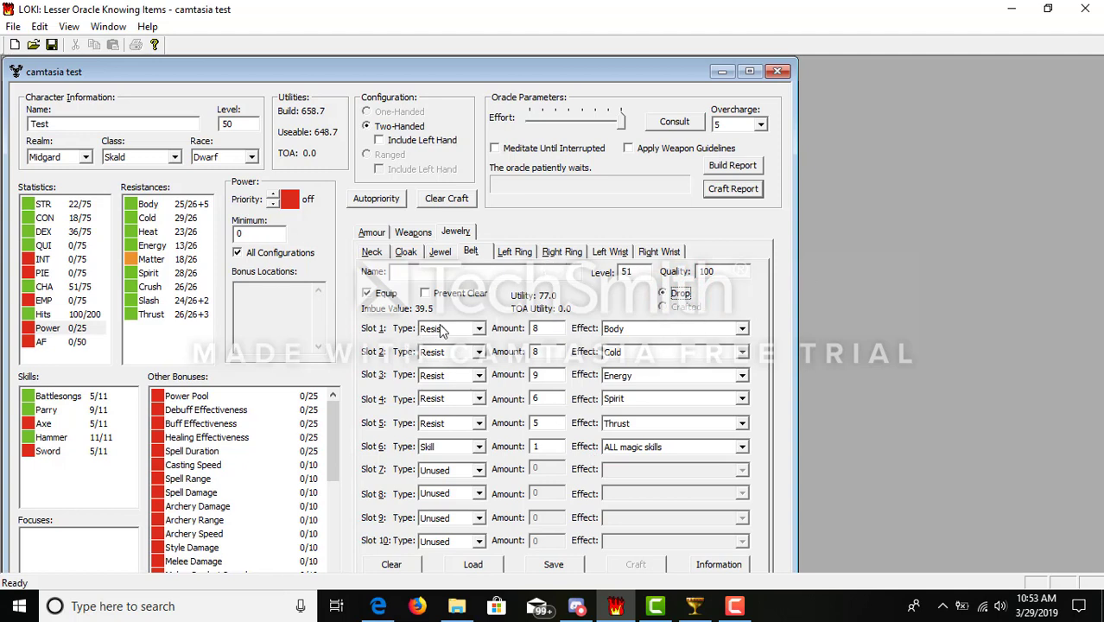
Review the bonuses of every jewelry piece from neck to right wrist, and return to the cloak.
left_click(371, 252)
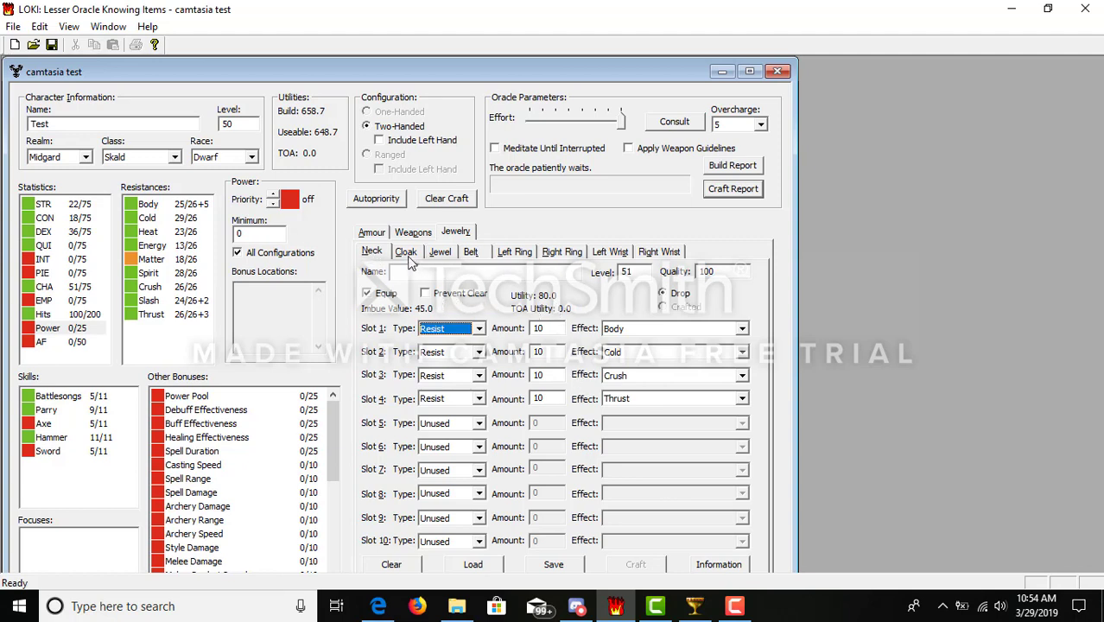
left_click(405, 252)
left_click(439, 251)
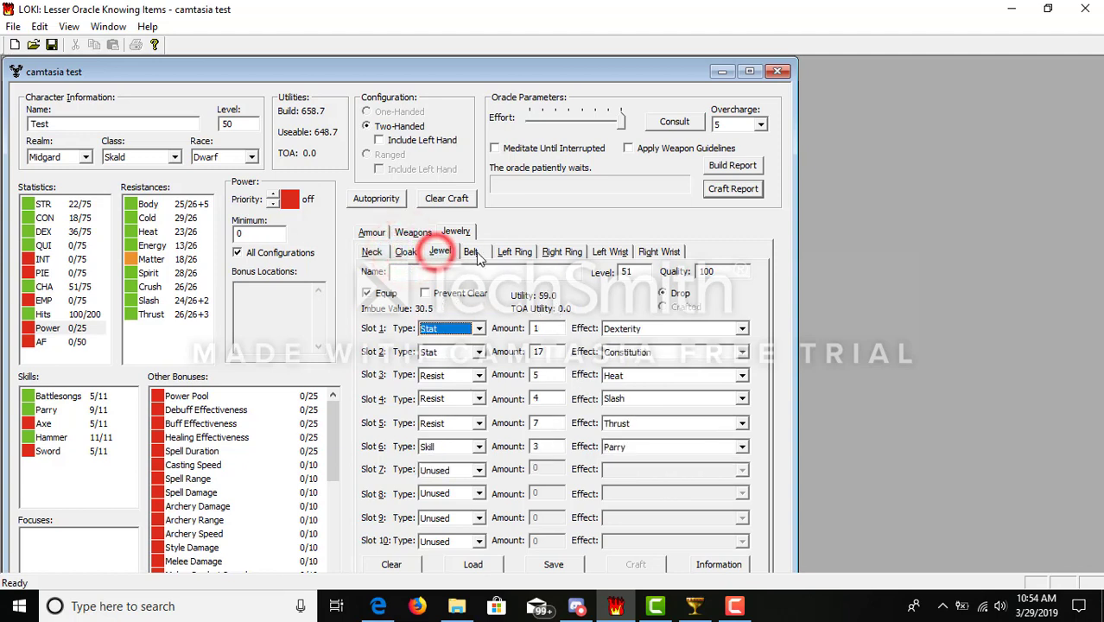
left_click(471, 252)
left_click(512, 252)
left_click(562, 252)
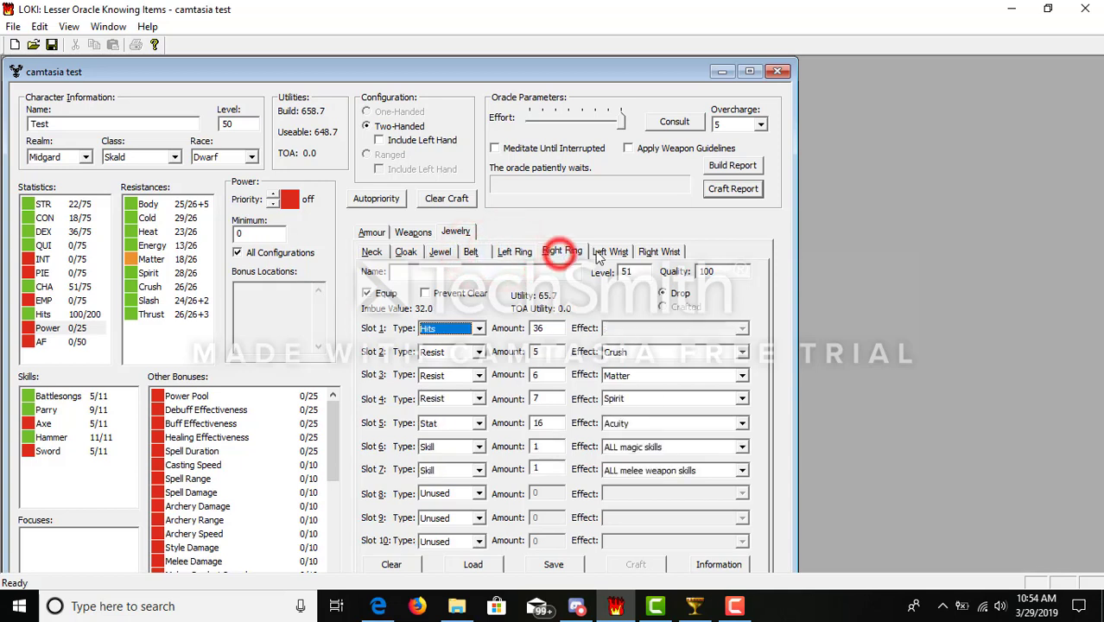
left_click(610, 251)
left_click(659, 252)
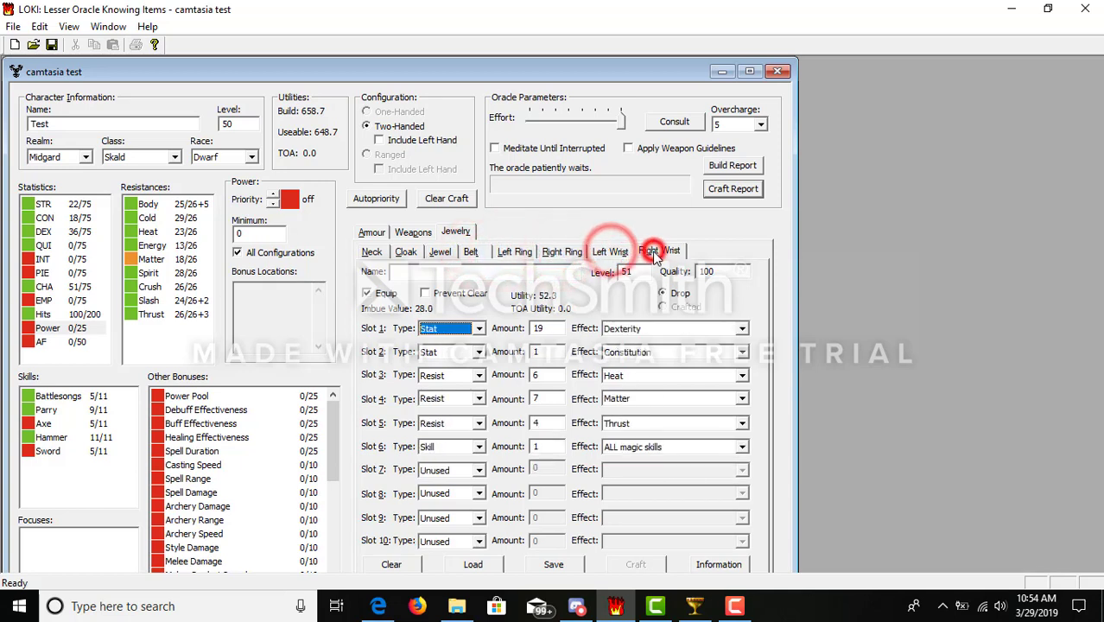
left_click(406, 253)
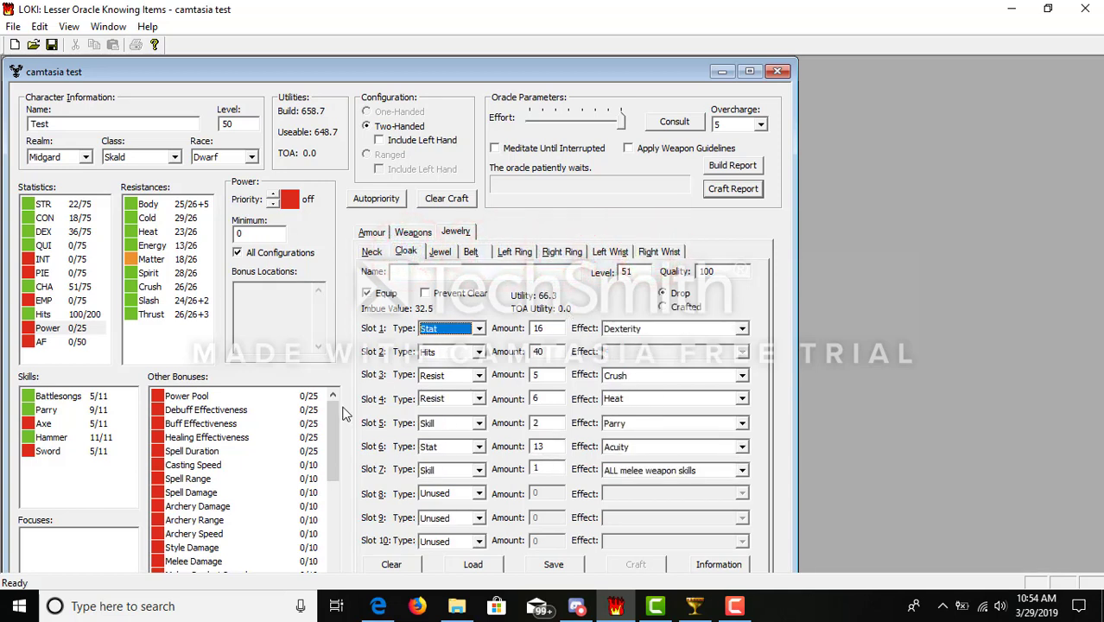
left_click(548, 299)
Examine the bonus locations of strength, constitution, dexterity and cold resistance, and view the left ring's bonuses.
left_click(83, 205)
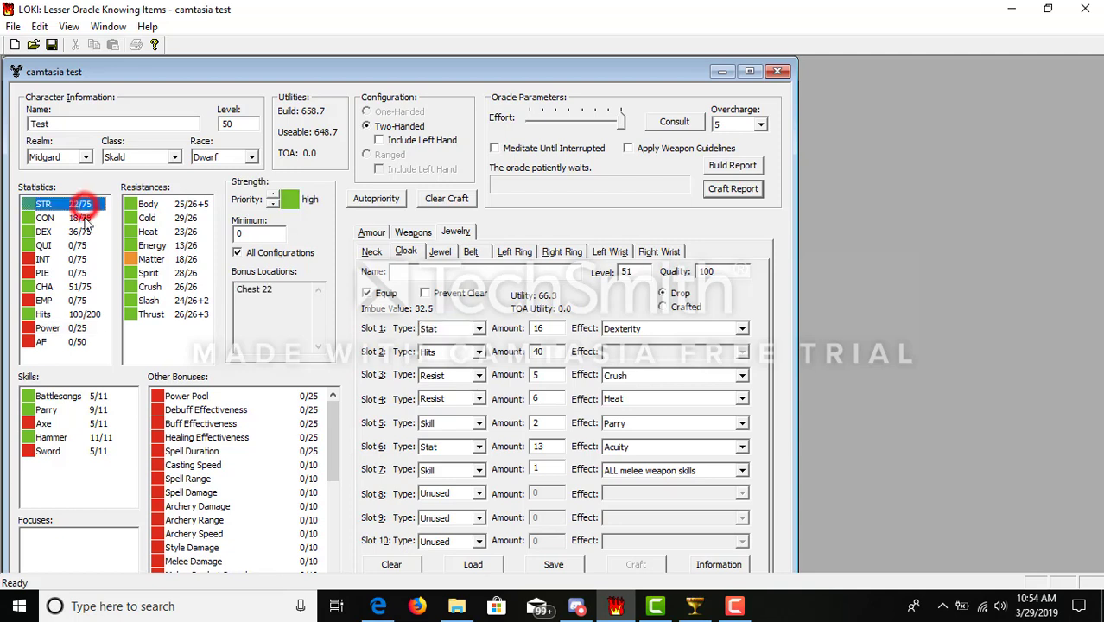
left_click(83, 218)
left_click(83, 231)
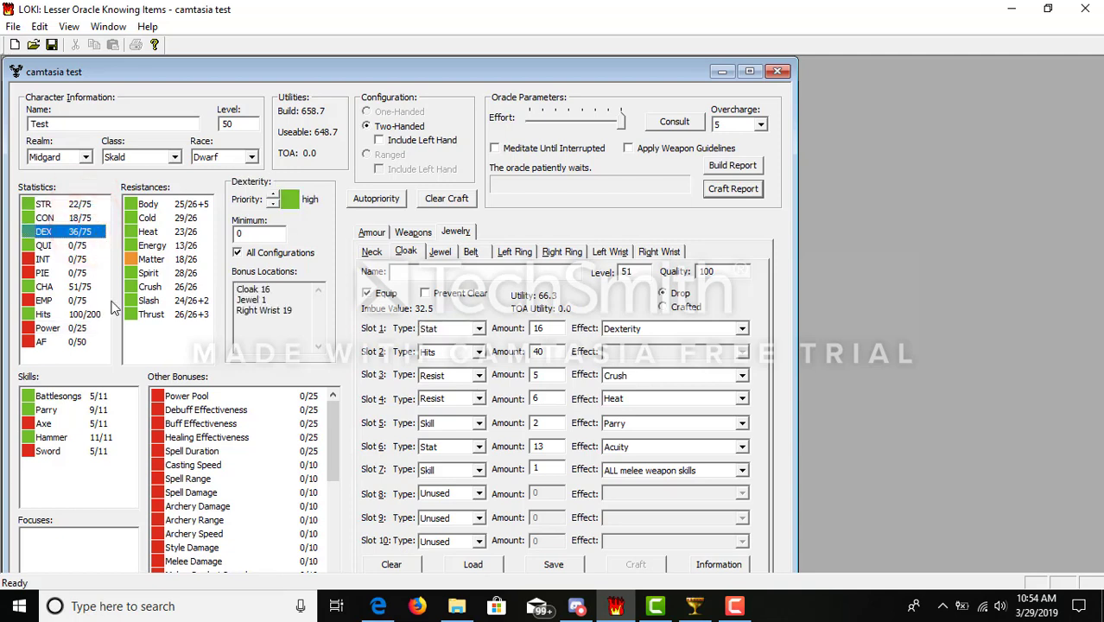
left_click(186, 218)
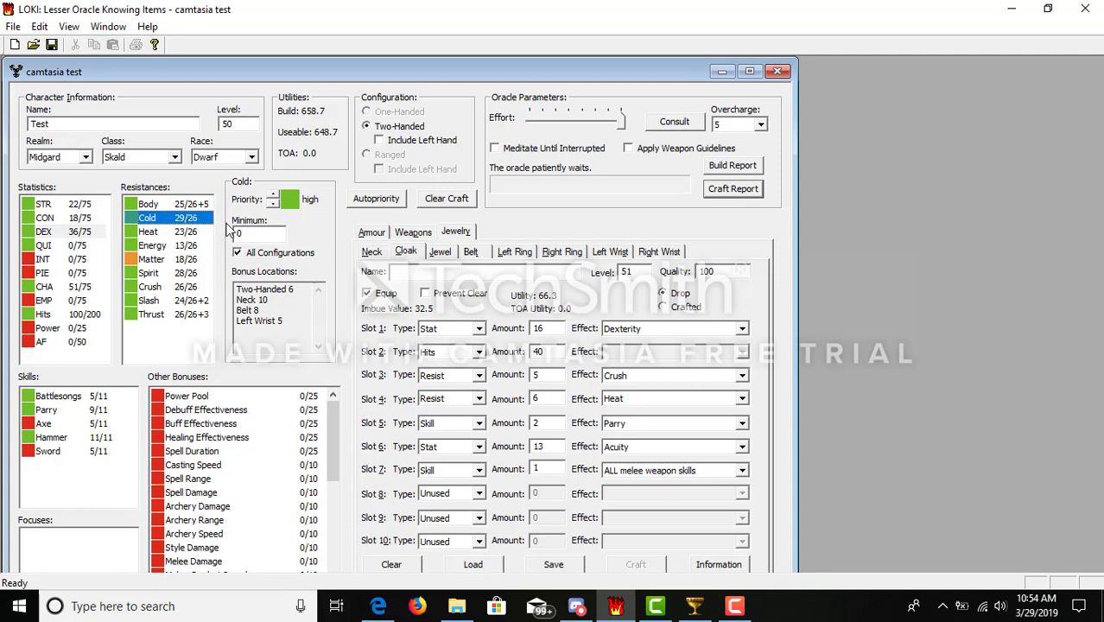
left_click(182, 219)
left_click(508, 252)
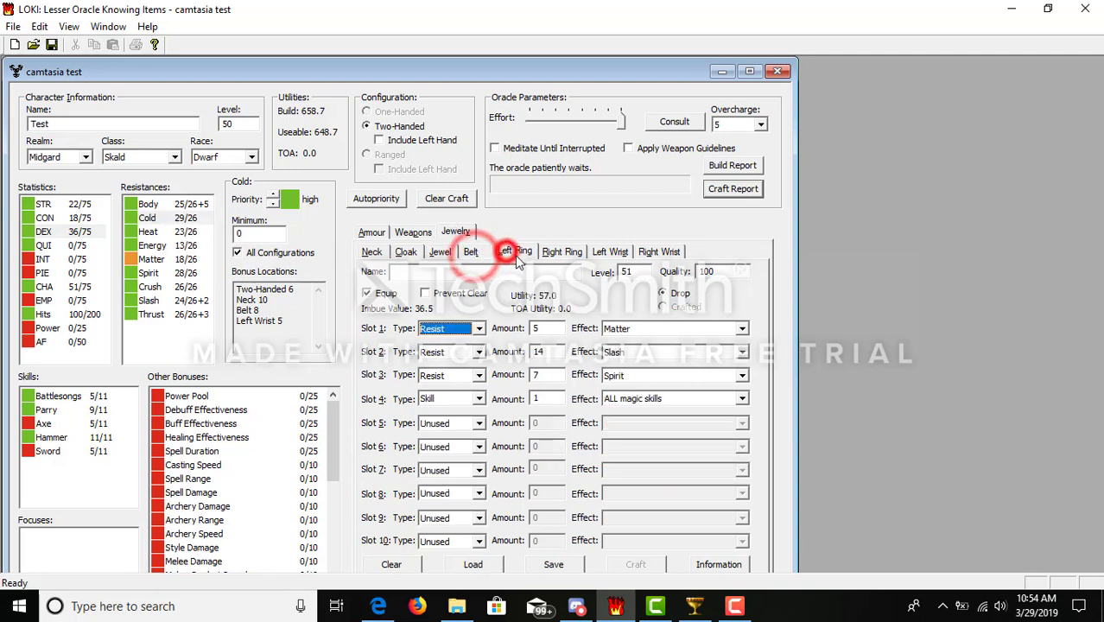
Switch to Dark Age of Camelot, open the Market Explorer search, move its window clear of the item list, and choose the Jewel slot.
left_click(695, 606)
left_click(661, 316)
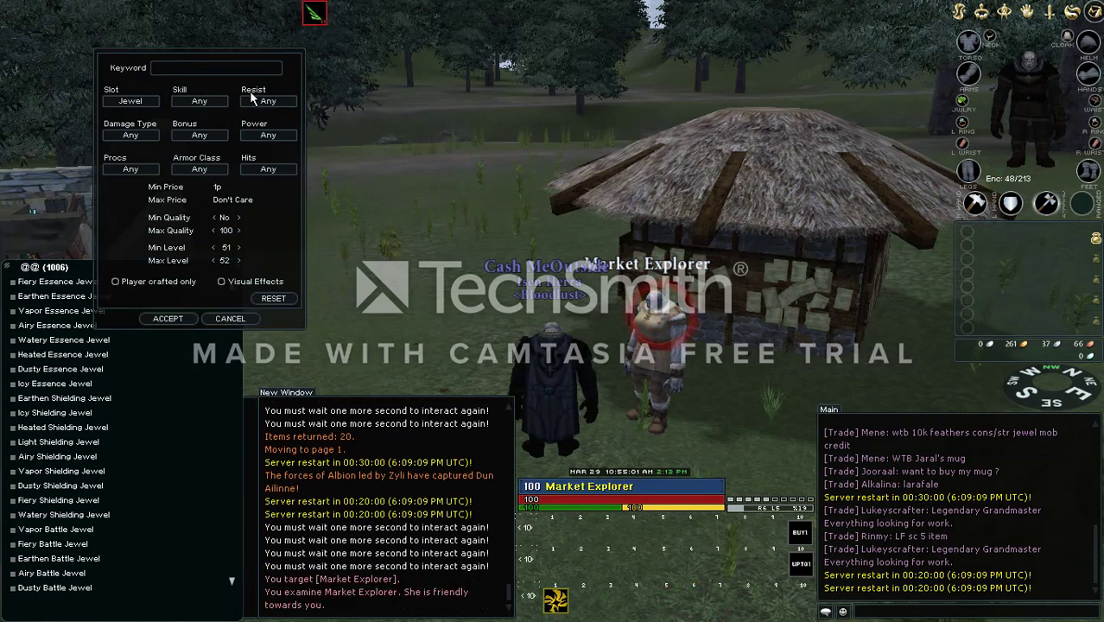
left_click(112, 64)
left_click_drag(111, 65, 246, 72)
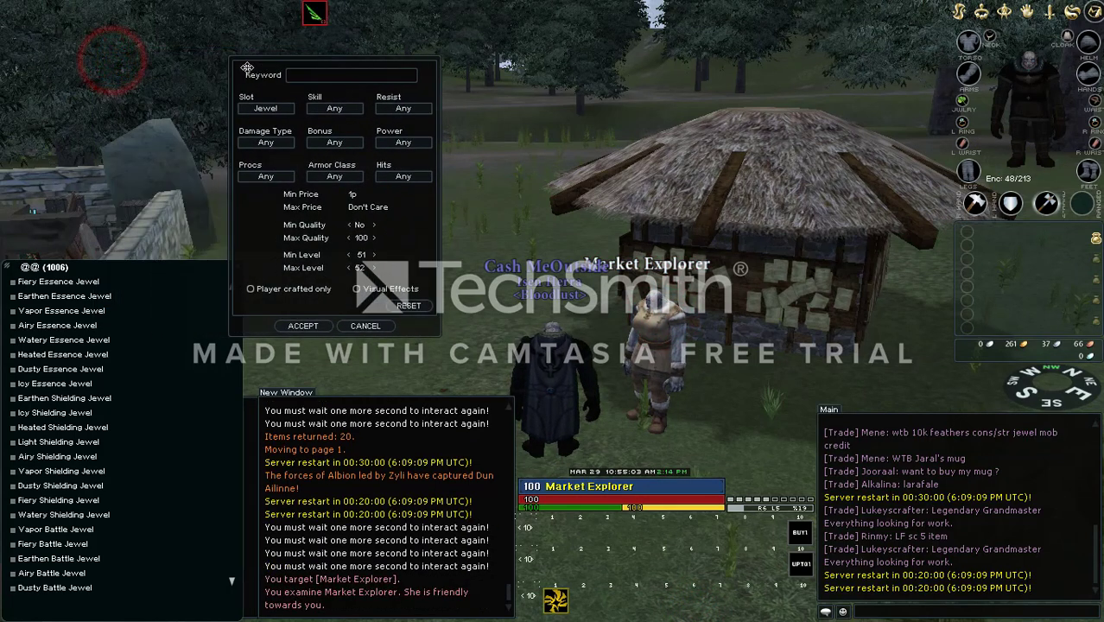
left_click(278, 112)
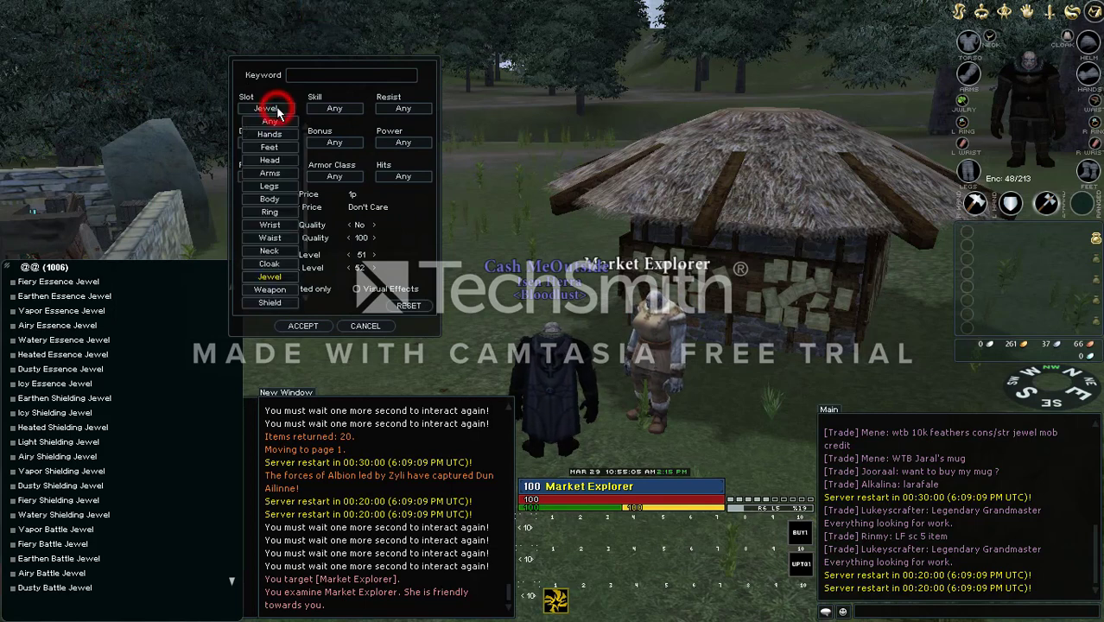
left_click(265, 278)
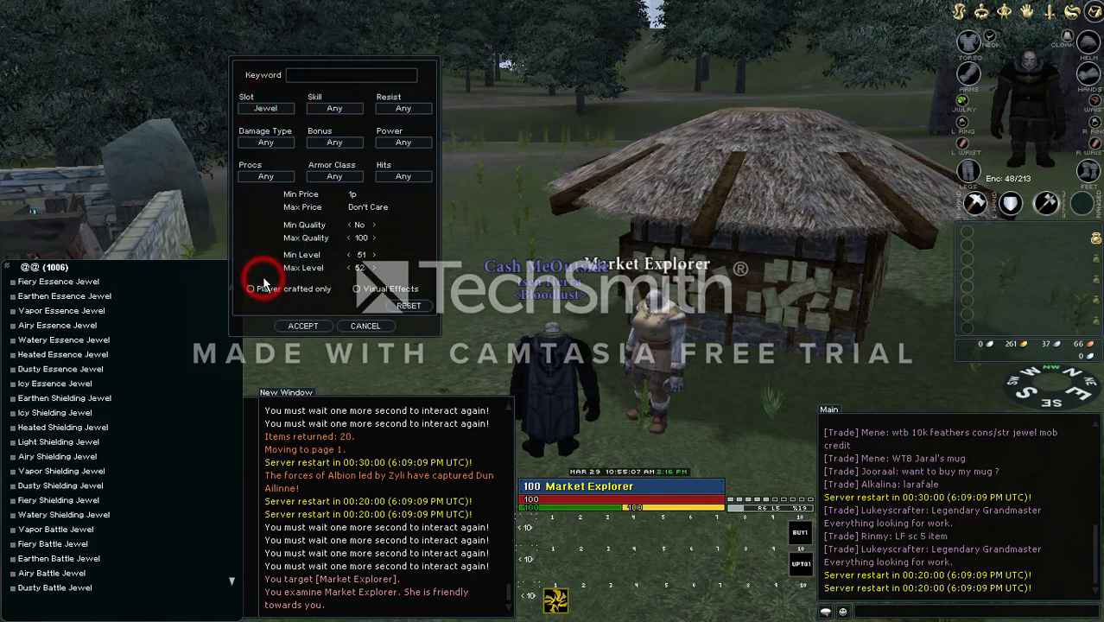
Lower the minimum price to 1c, search the market for jewels of level 51 to 52, and close the results.
left_click(360, 265)
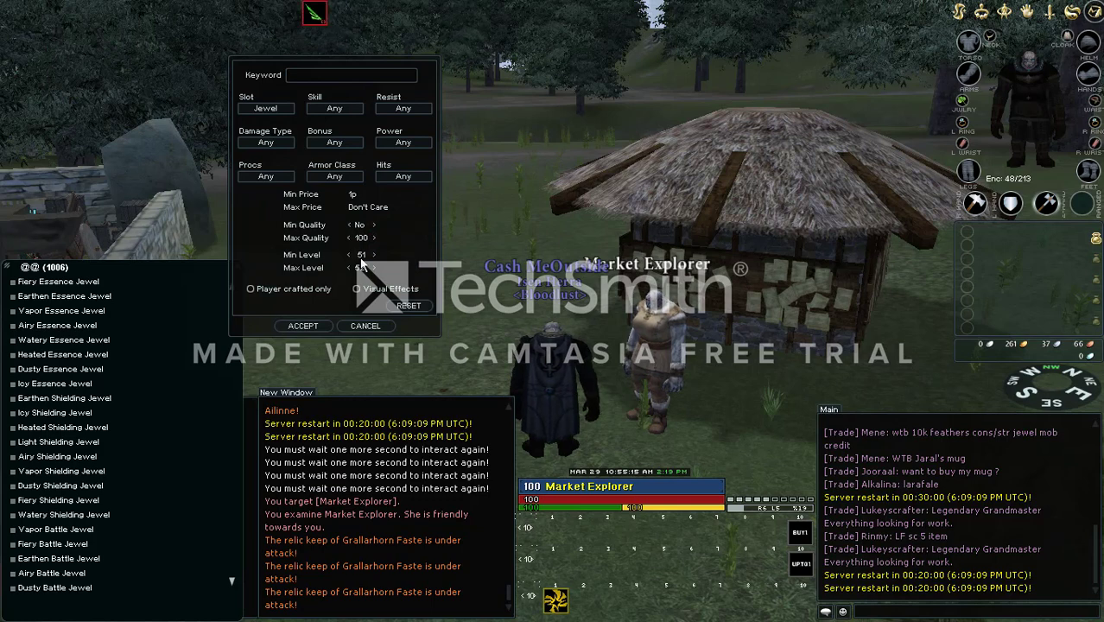
left_click(351, 199)
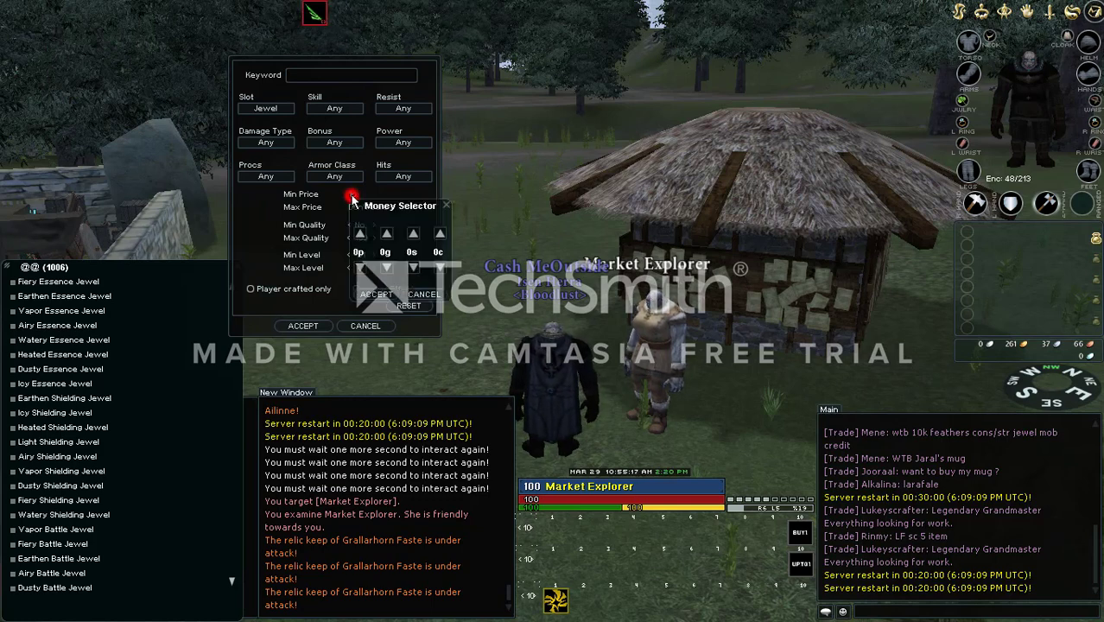
left_click(366, 296)
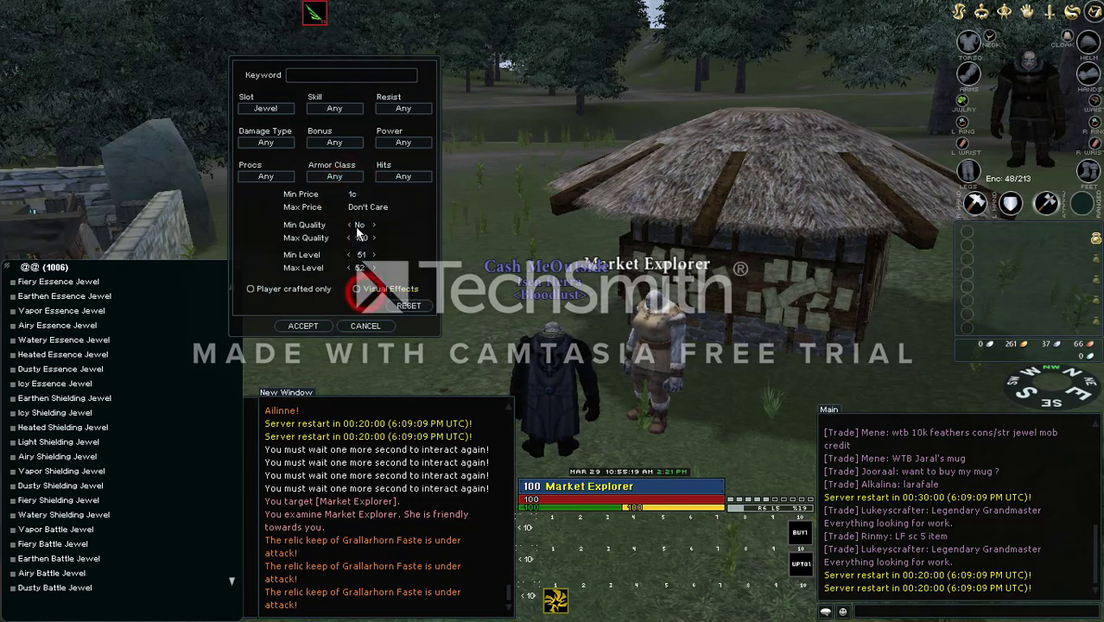
left_click(305, 326)
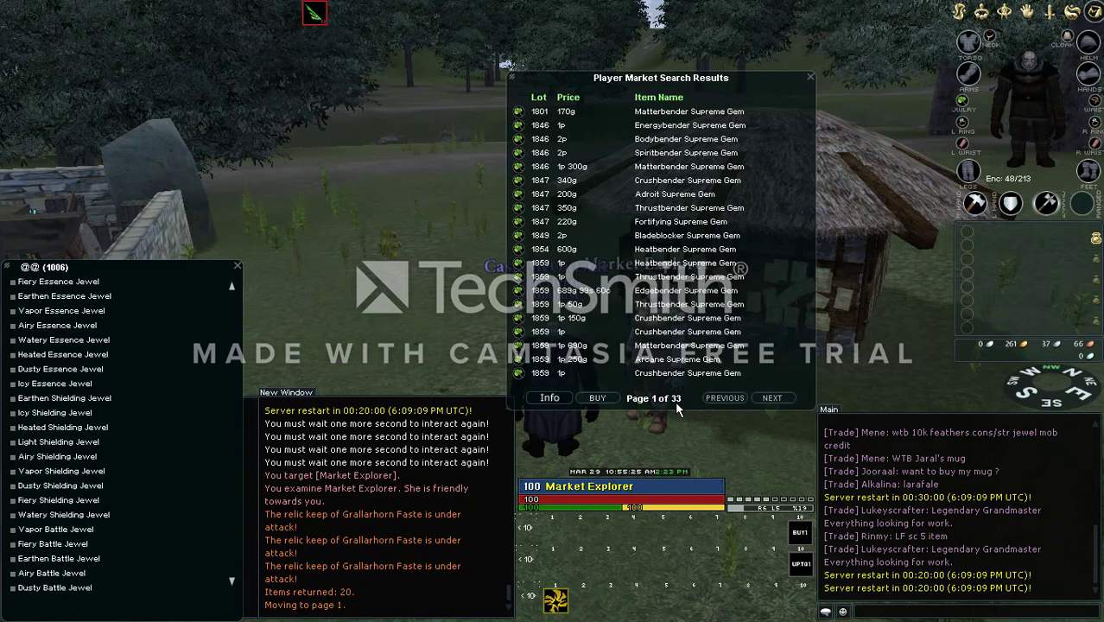
left_click(810, 81)
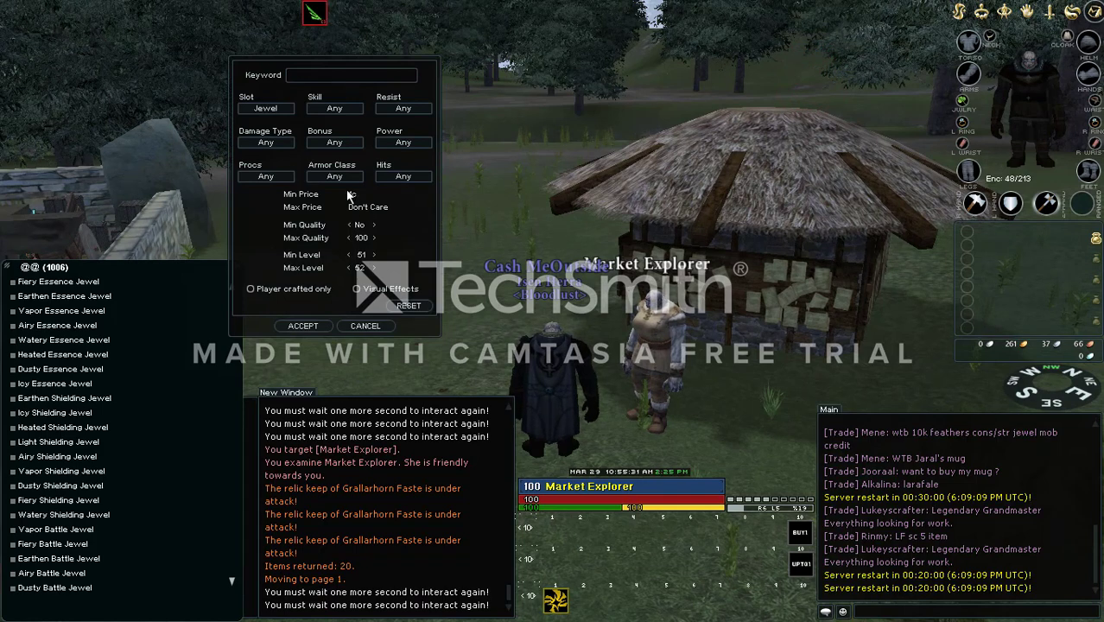
Set the market search's minimum price to 1p and maximum price to 2p.
left_click(352, 197)
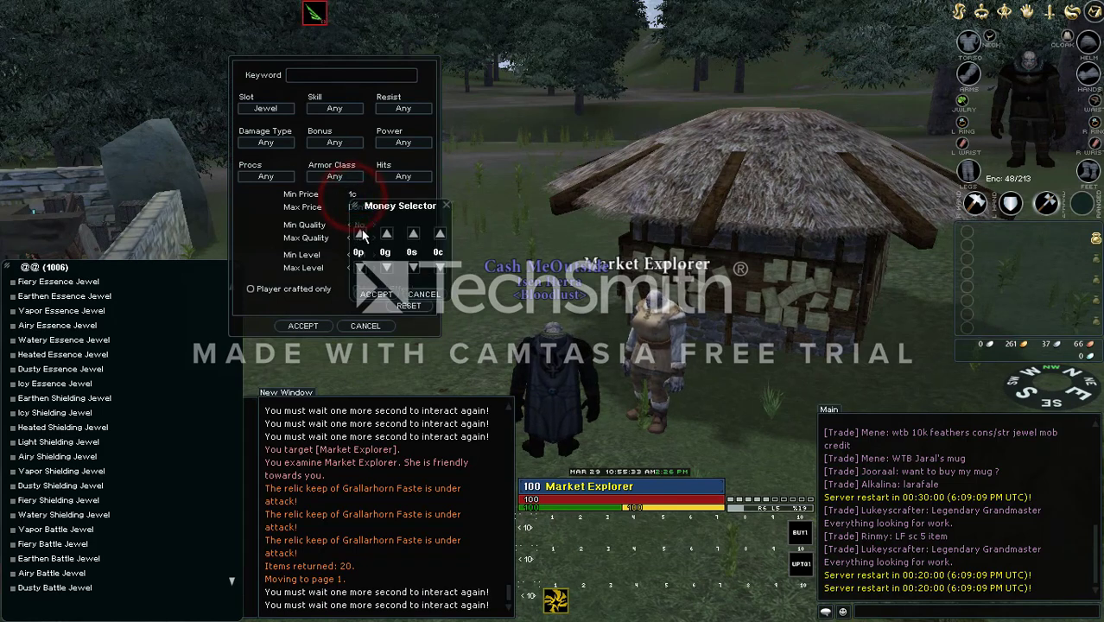
left_click(360, 233)
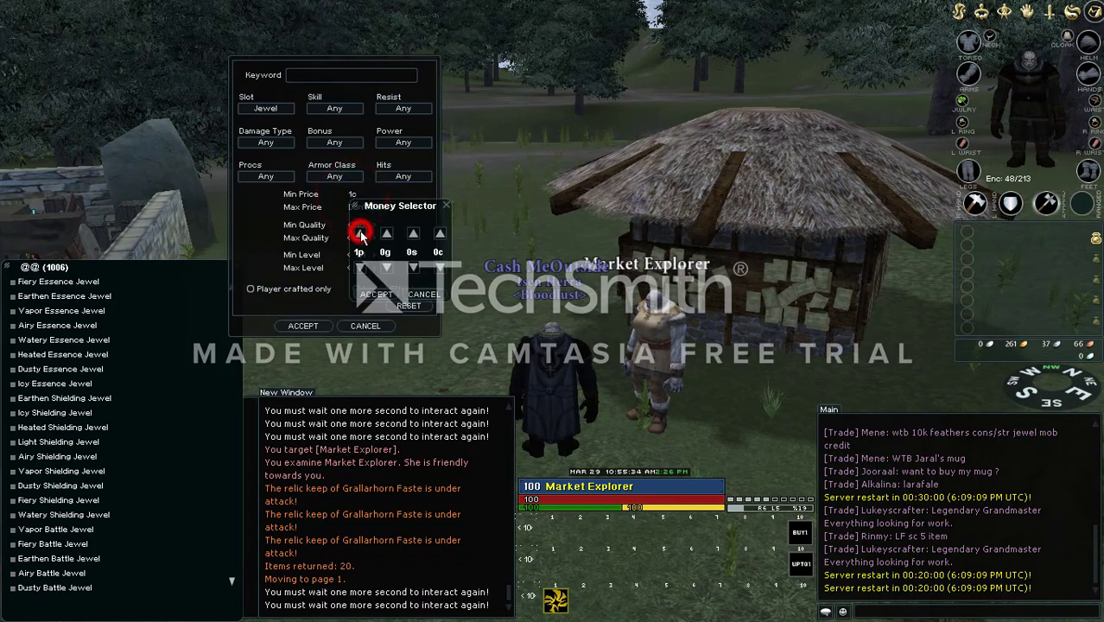
left_click(369, 294)
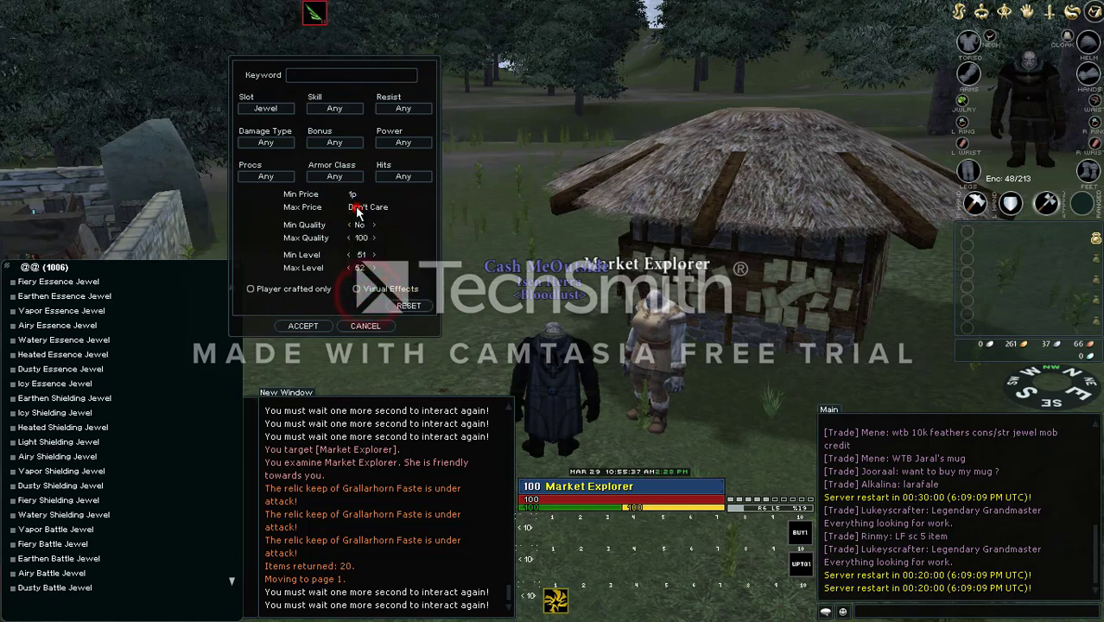
left_click(355, 208)
left_click(360, 247)
left_click(361, 246)
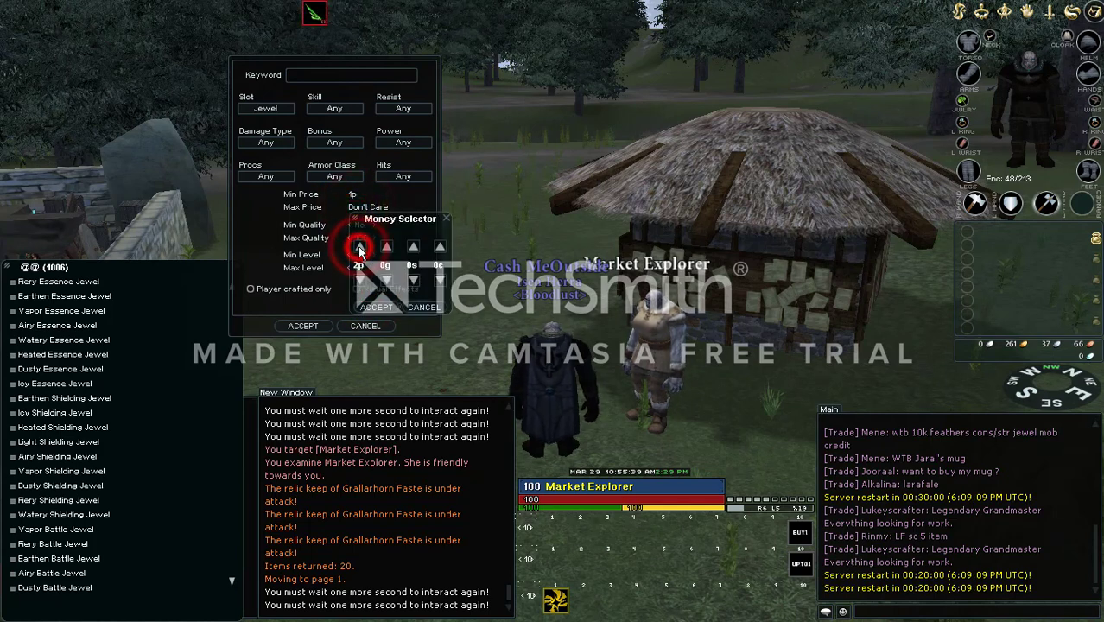
left_click(369, 305)
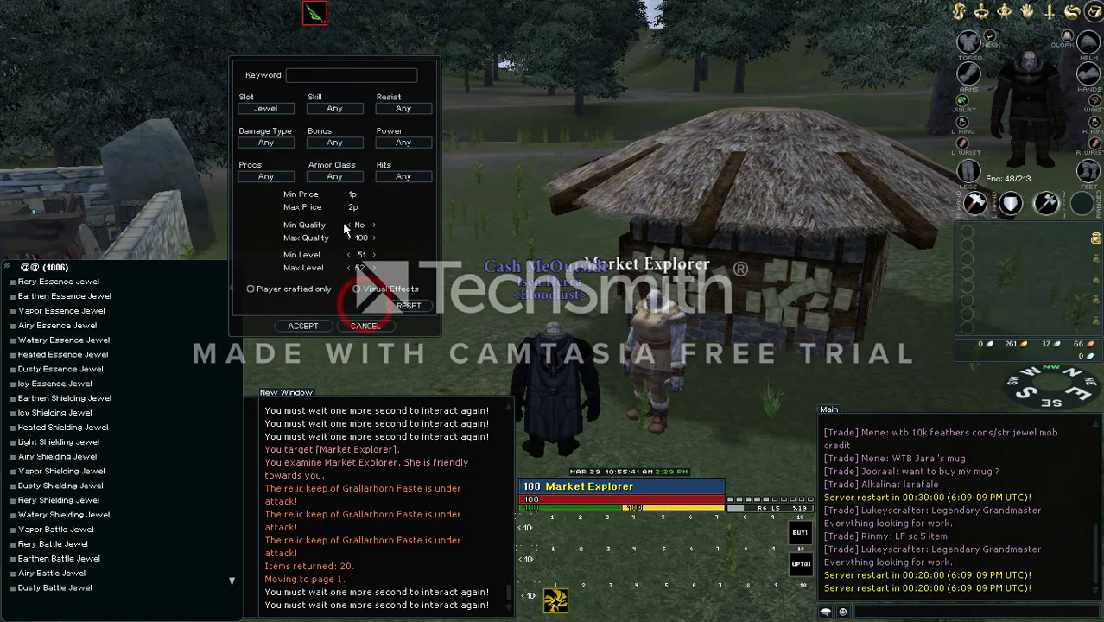
Run the jewel search and show the magical bonuses of the Energybender Supreme Gem from lot 1846.
left_click(317, 326)
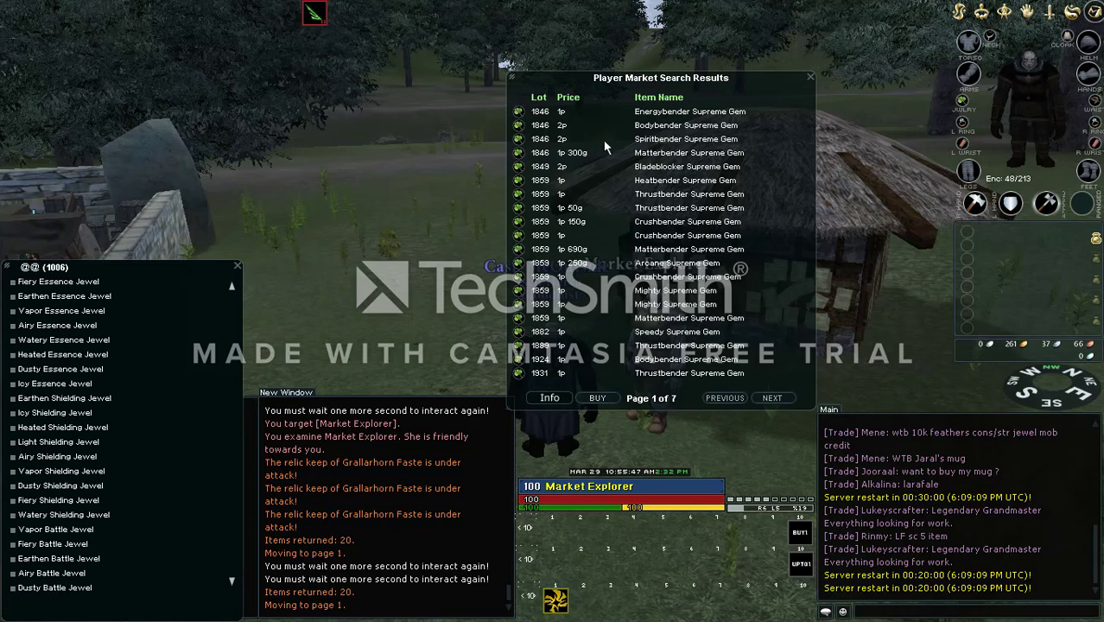
left_click(540, 113)
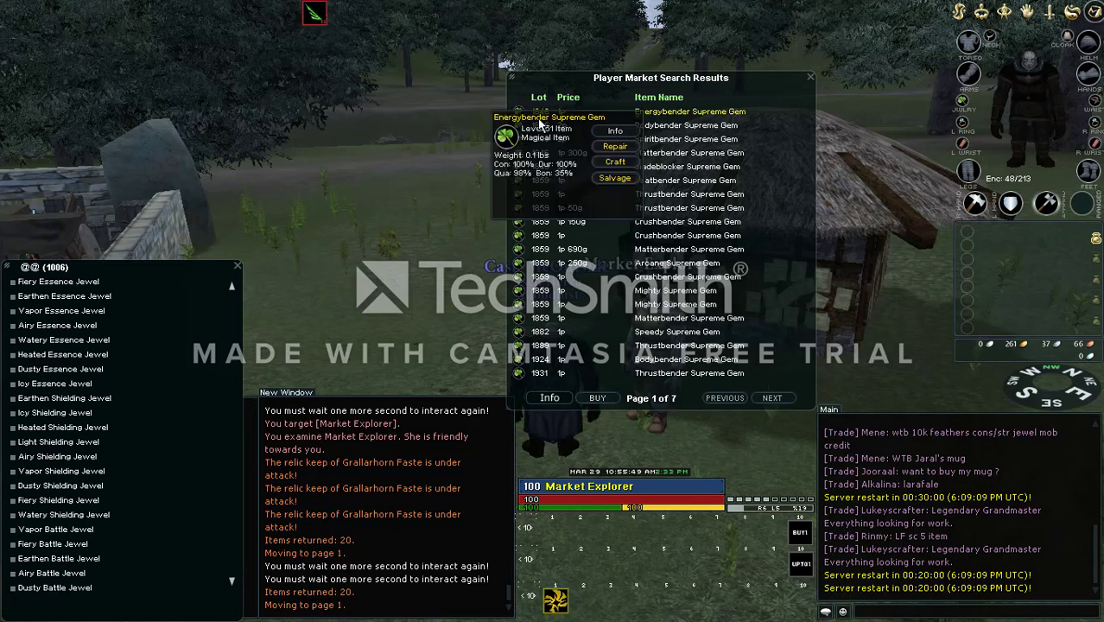
left_click(617, 132)
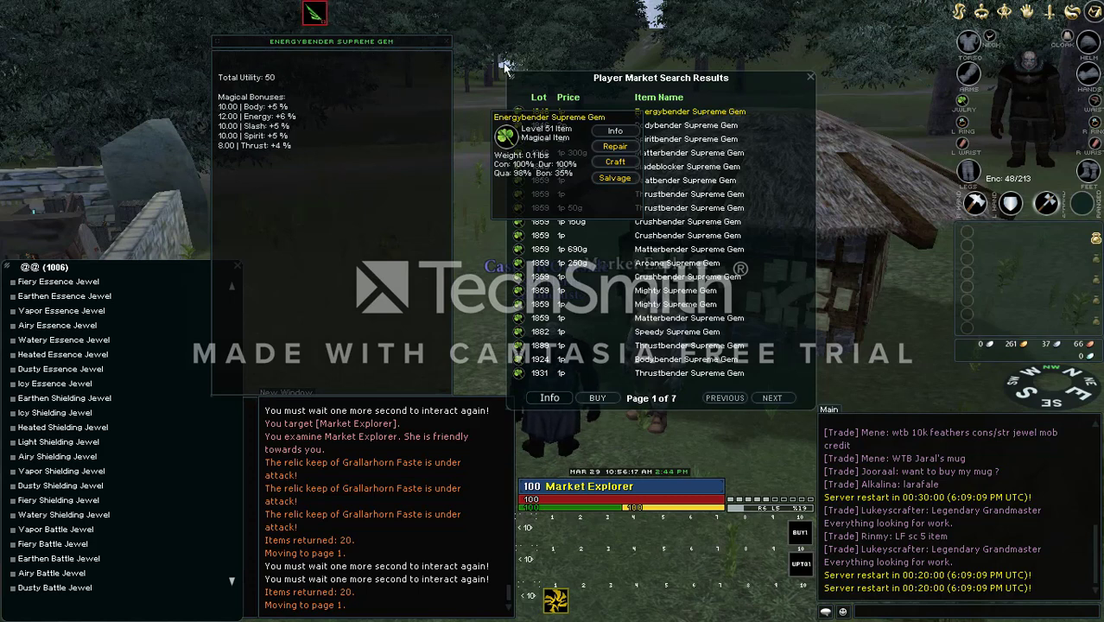
Switch to LOKI and review the bonuses of the jewel, cloak, belt and left ring.
key("alt+Tab")
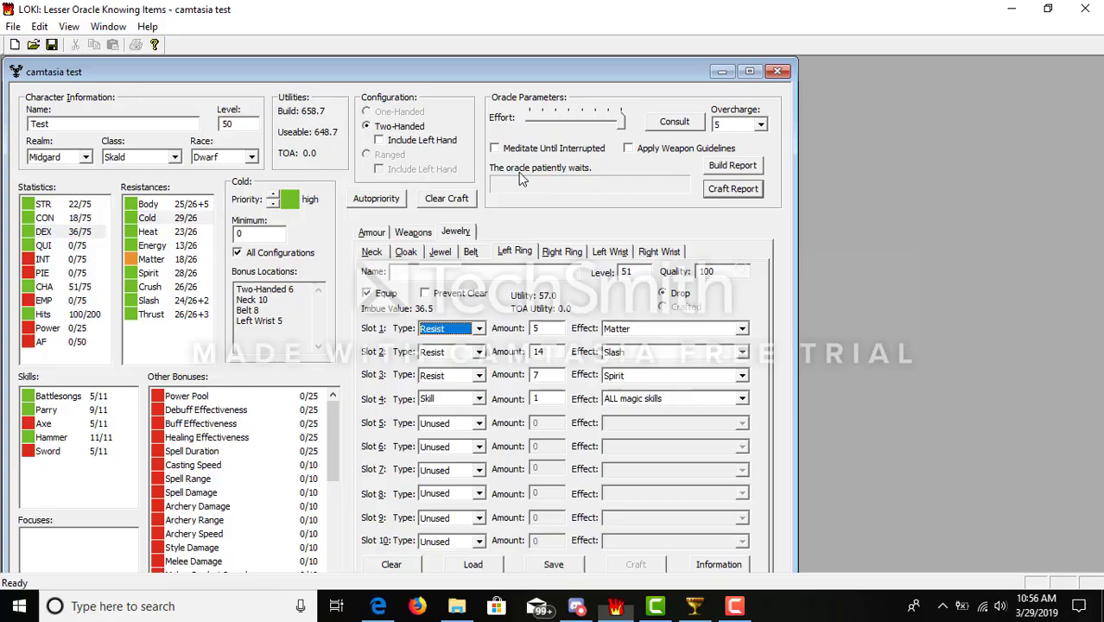
left_click(440, 251)
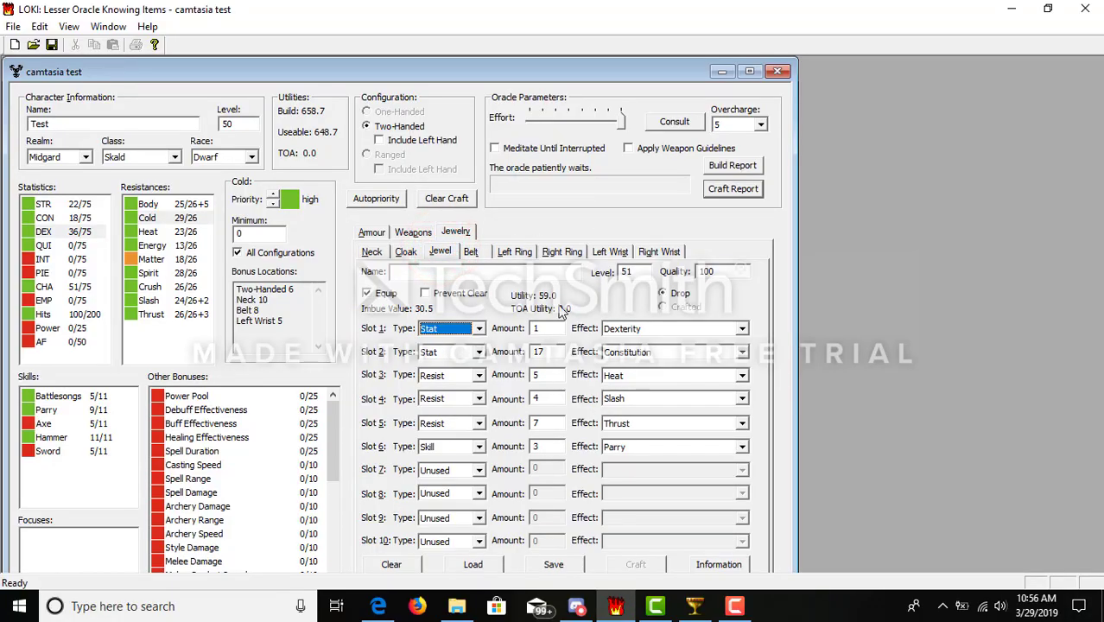
left_click(405, 252)
left_click(470, 251)
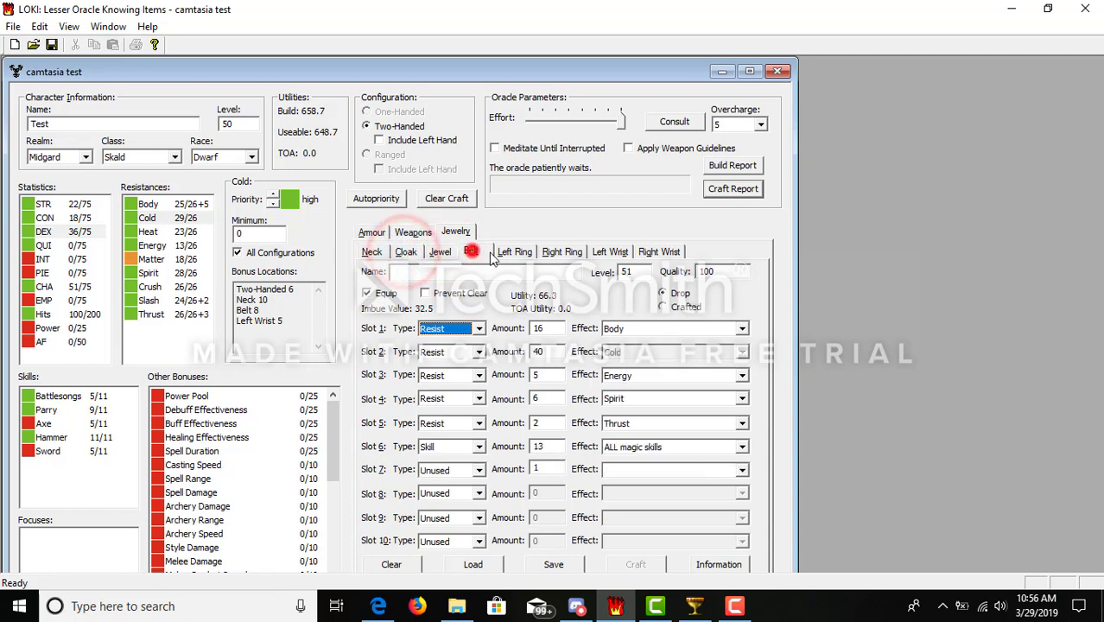
left_click(512, 251)
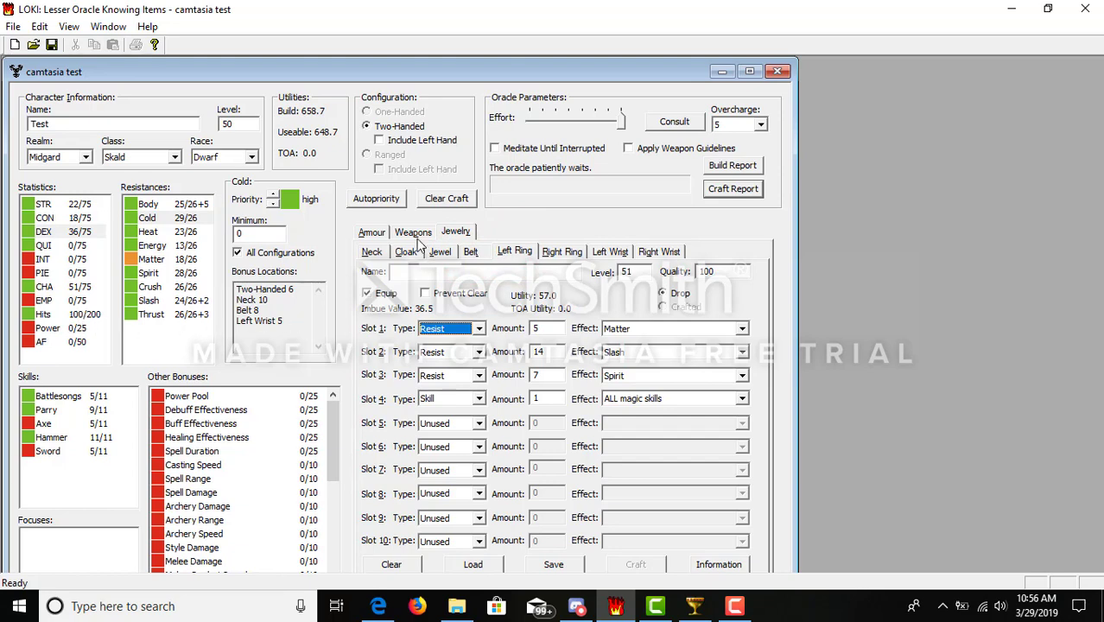
Examine the chest, arms, head and legs armour entries, including their quality, crafted or drop setting, and imbue value.
left_click(380, 233)
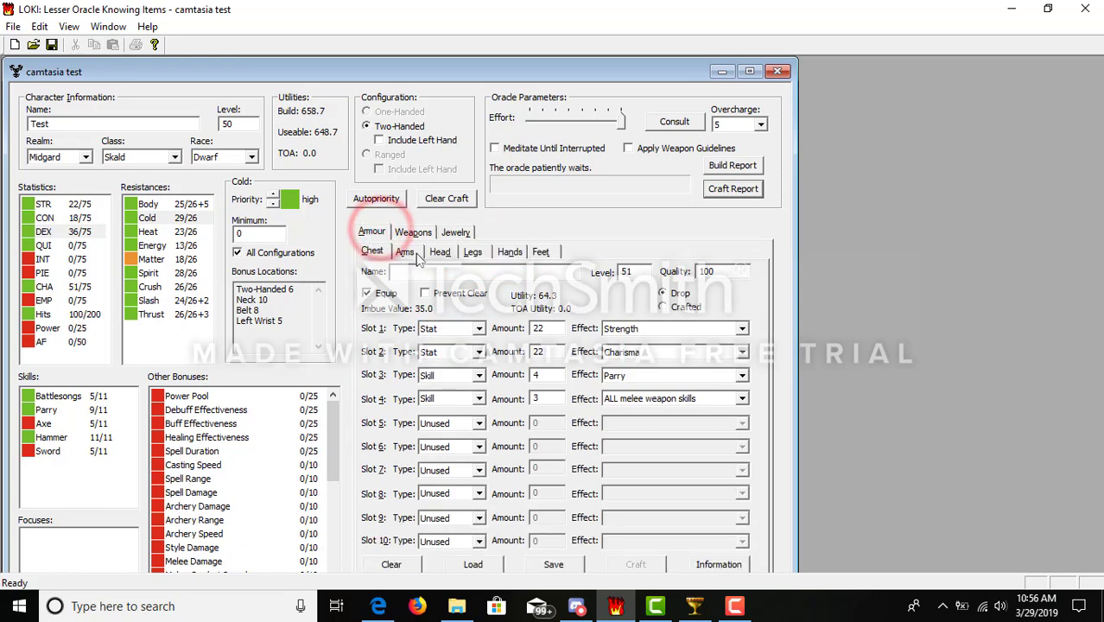
left_click(405, 251)
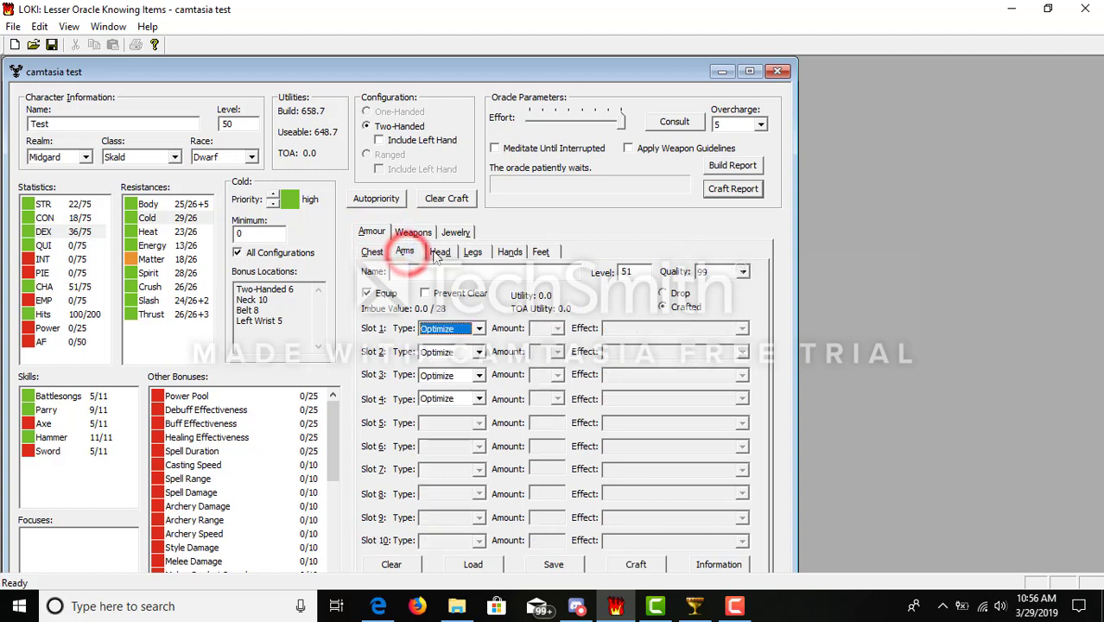
left_click(436, 252)
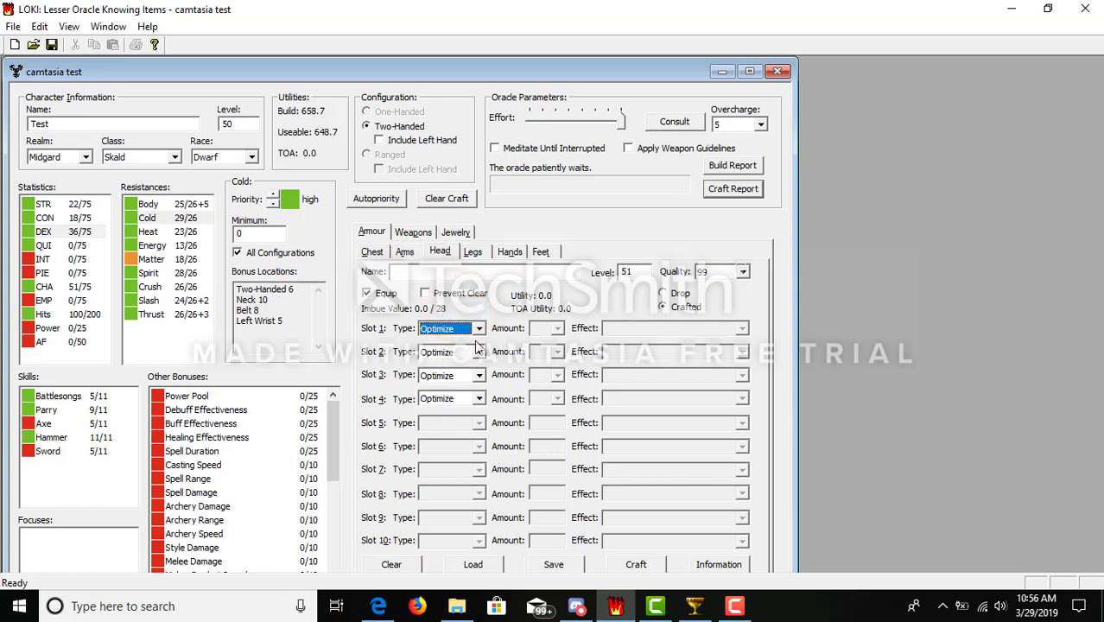
left_click(471, 253)
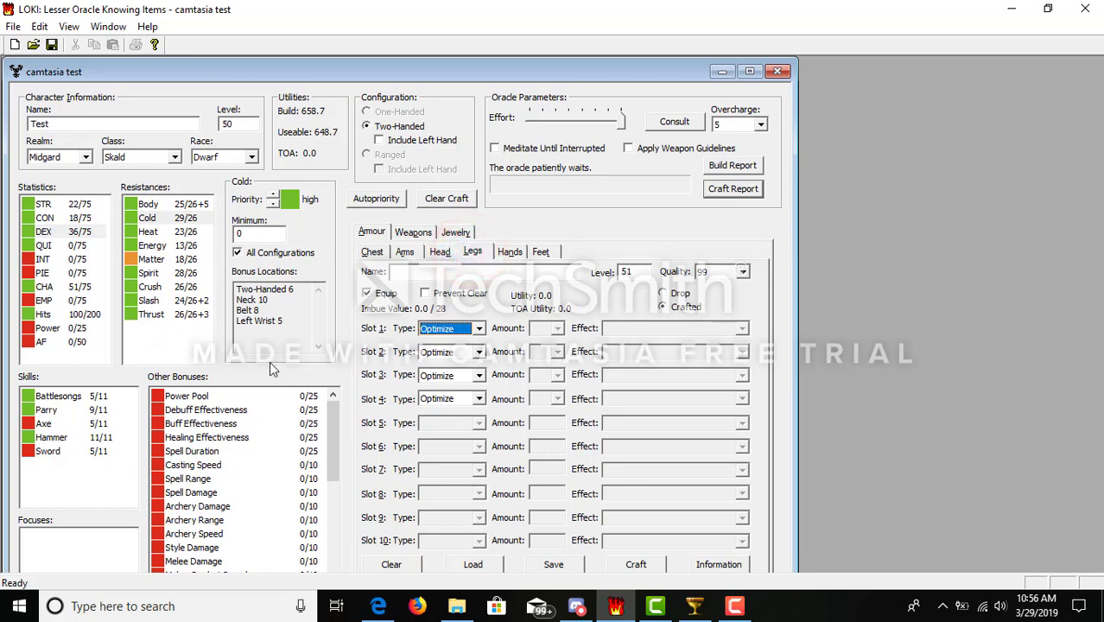
left_click(484, 286)
left_click(474, 252)
left_click(722, 132)
Examine the hands armour's quality and imbue value, and the overcharge options with 5 selected.
left_click(510, 252)
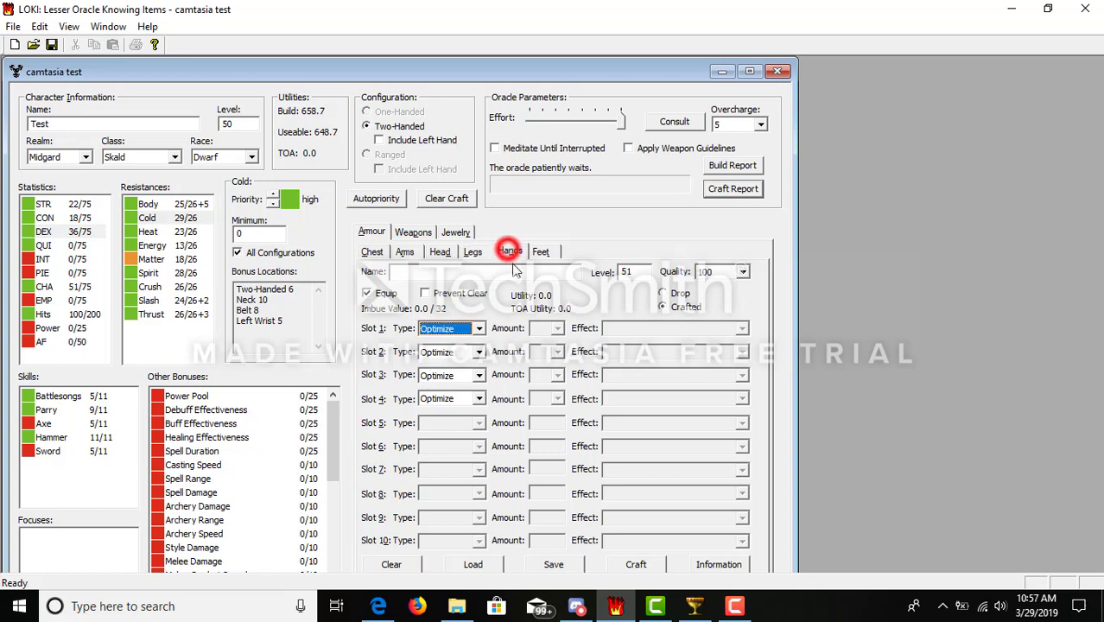
left_click(712, 290)
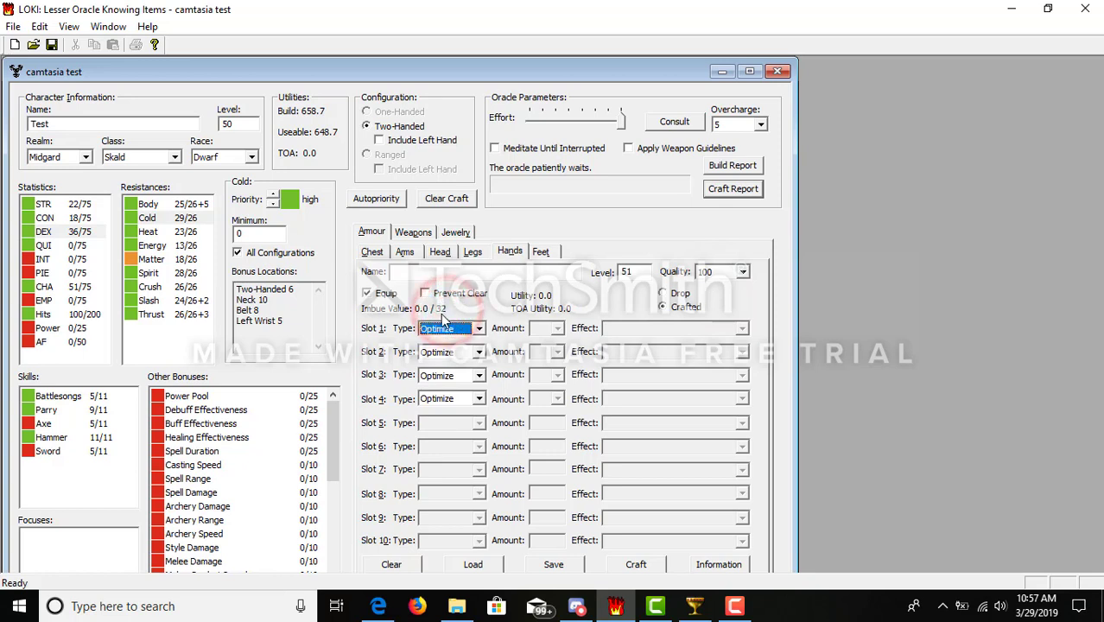
left_click(719, 124)
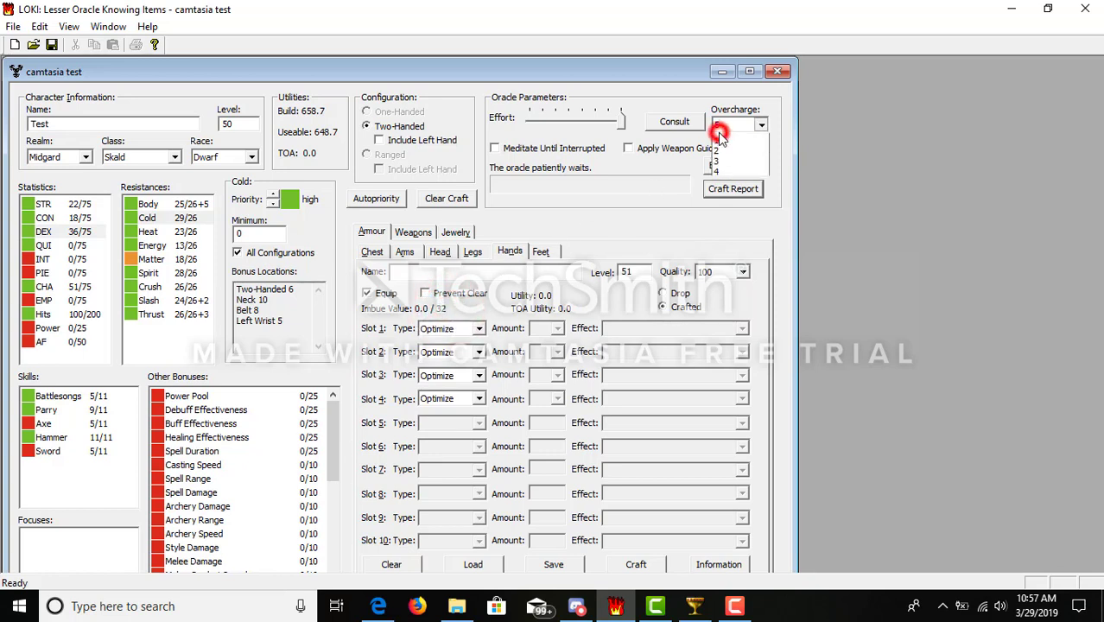
left_click(721, 131)
left_click(443, 299)
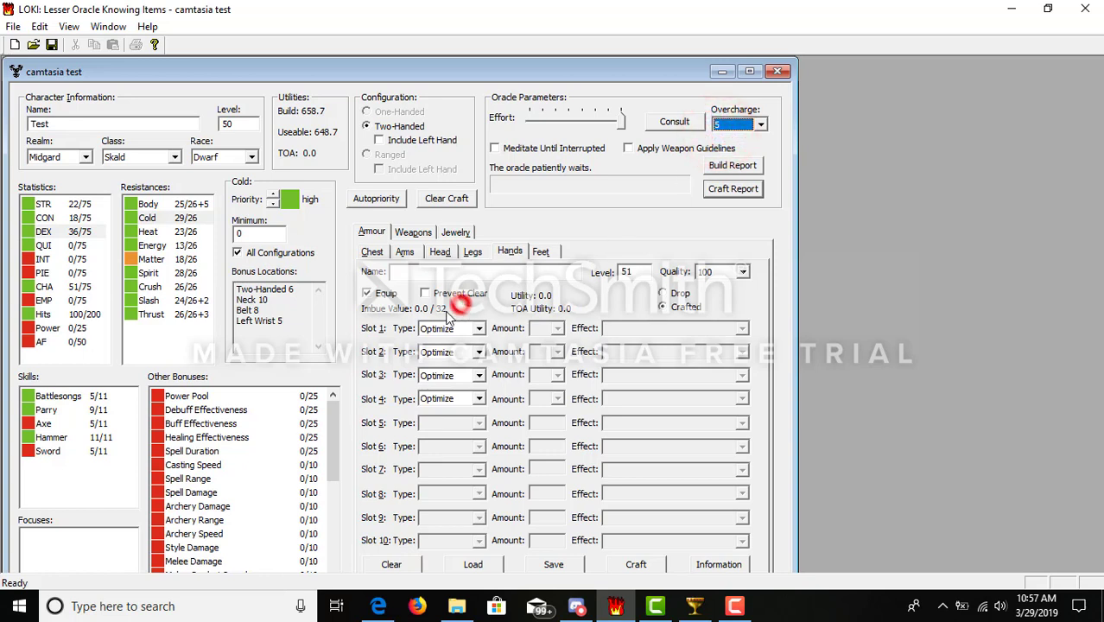
left_click(710, 292)
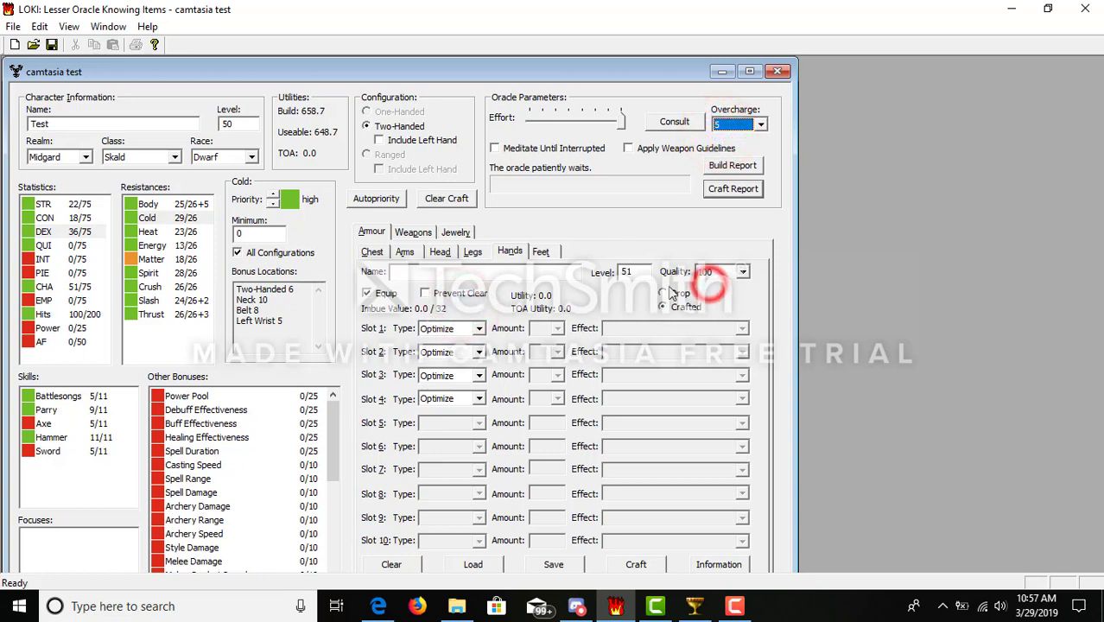
Review the crafted armour entries for the feet, arms, head, legs and hands, and return to the feet.
left_click(544, 253)
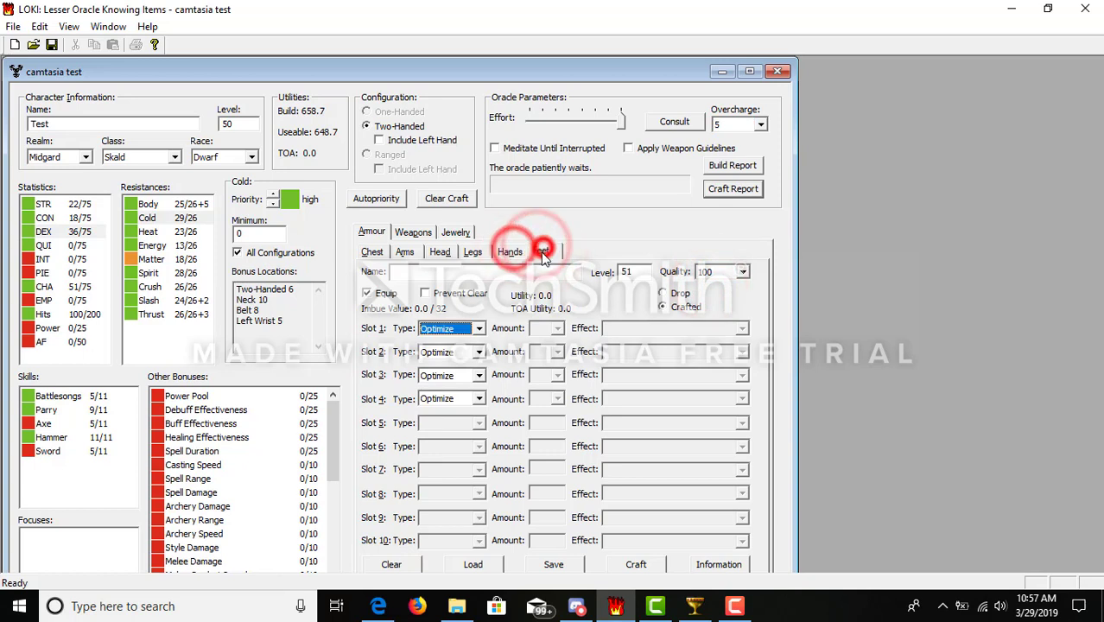
left_click(405, 251)
left_click(440, 252)
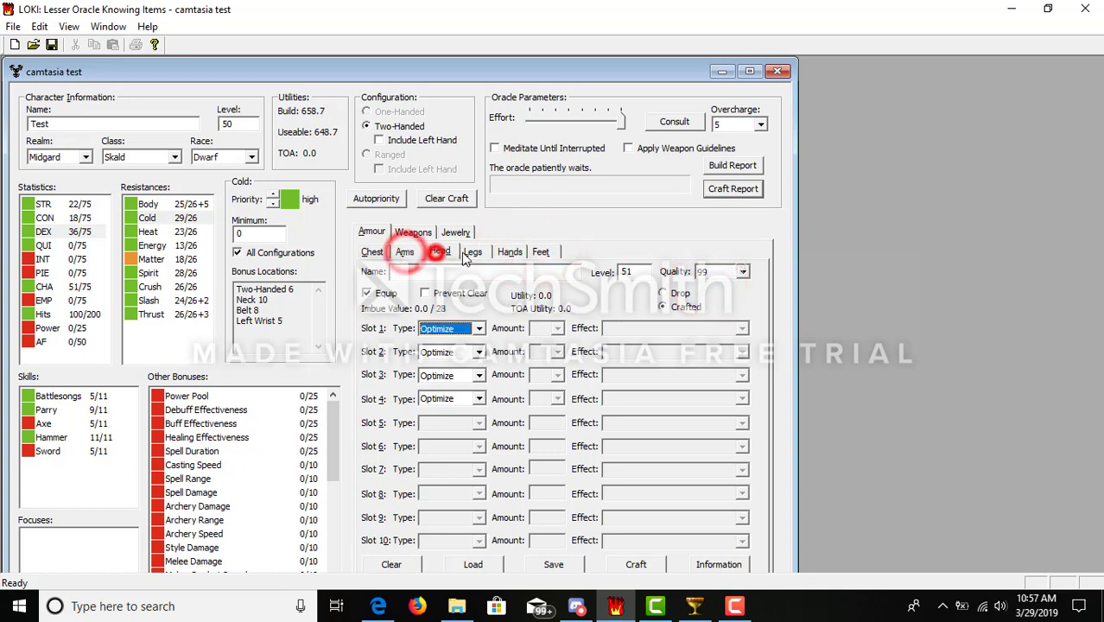
left_click(472, 251)
left_click(510, 252)
left_click(544, 252)
View the jewelry and two-handed weapon bonuses, and return to the armour entries.
left_click(456, 232)
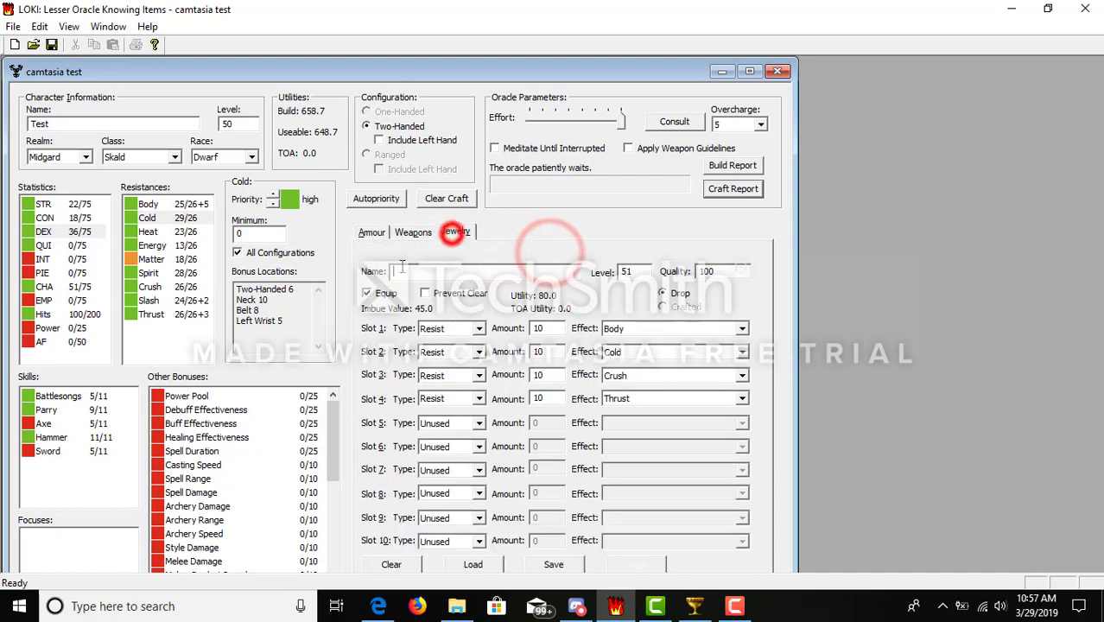
left_click(415, 232)
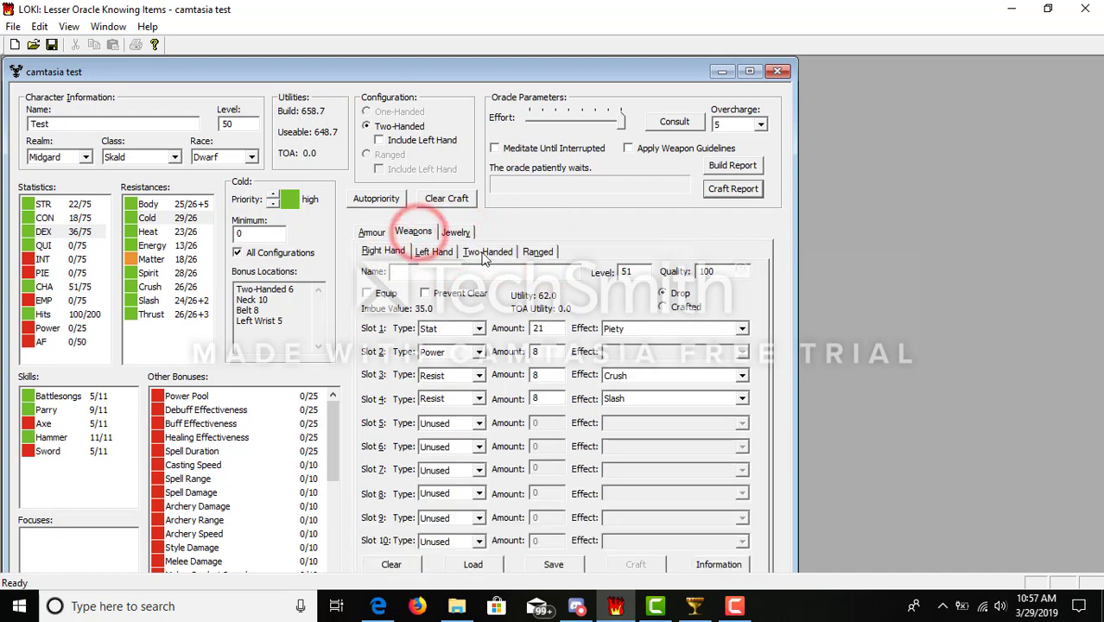
left_click(486, 250)
left_click(371, 231)
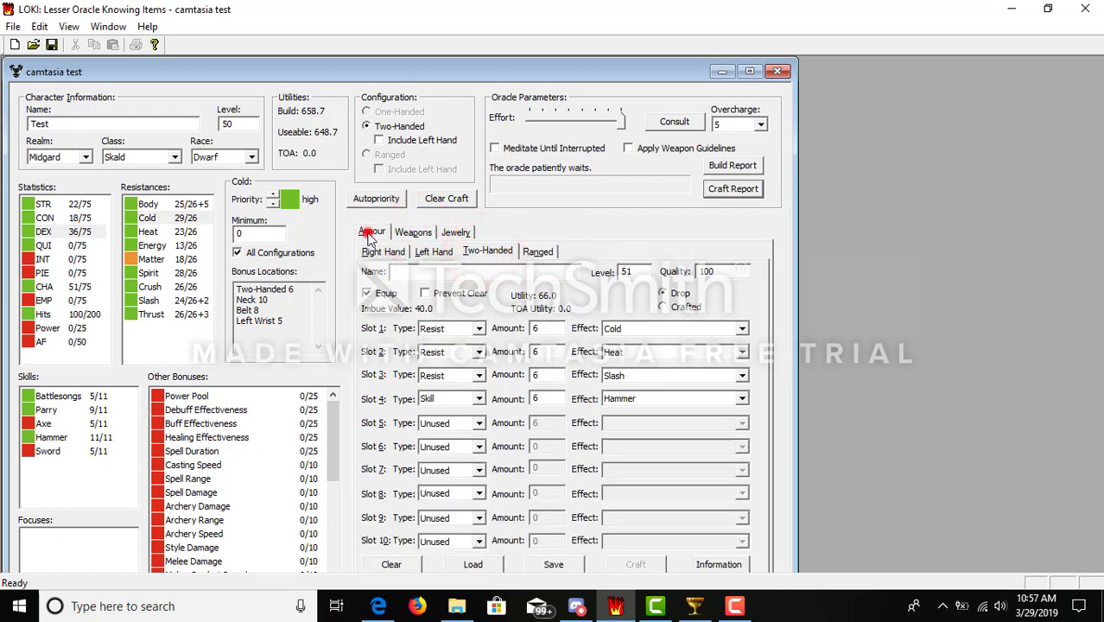
Consult the oracle to optimize the crafted armour slots at overcharge 5, and interrupt its meditation to take the result.
left_click(372, 252)
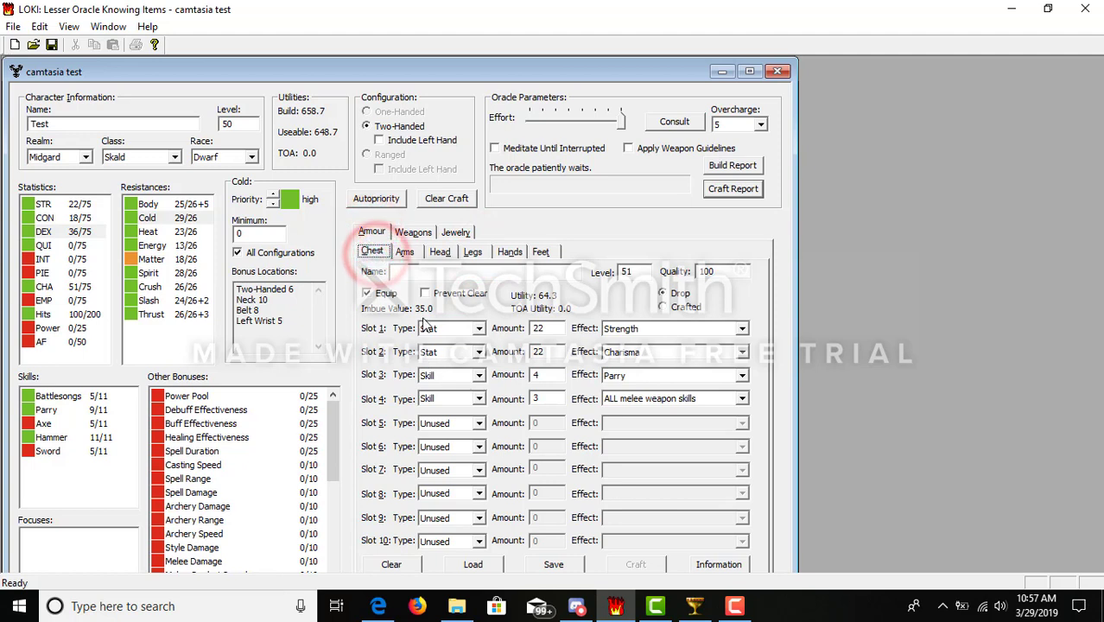
left_click(406, 252)
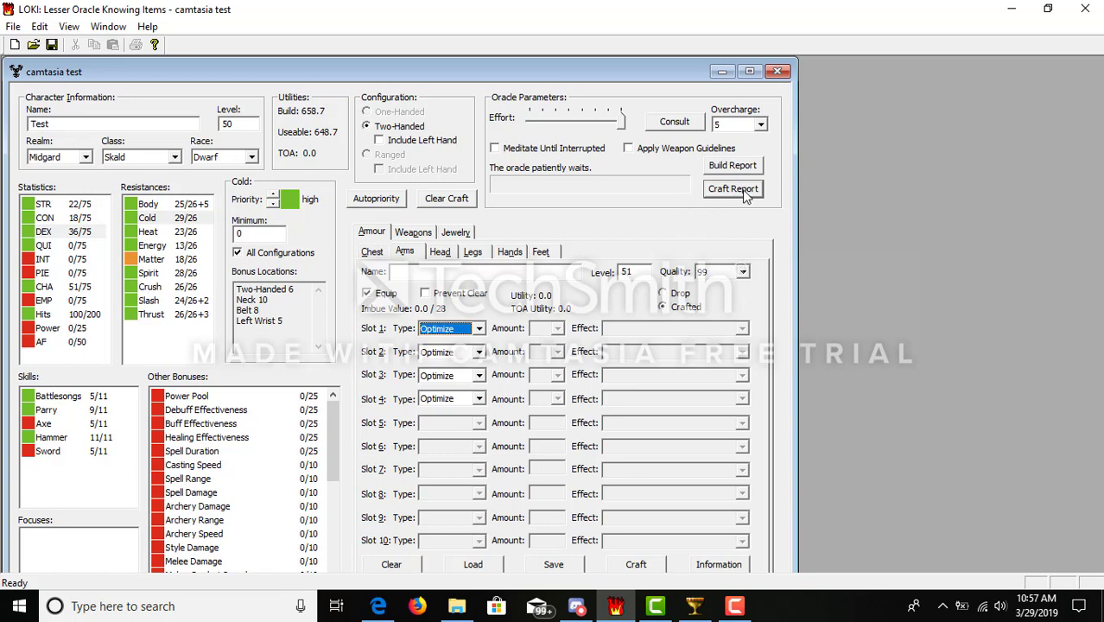
left_click(678, 123)
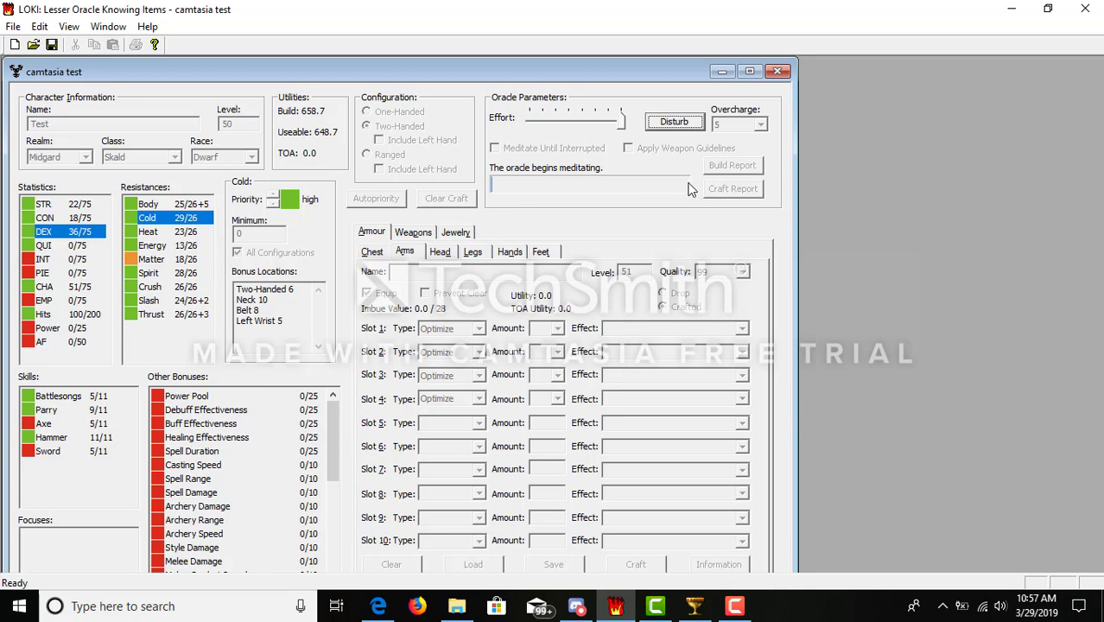
left_click(675, 123)
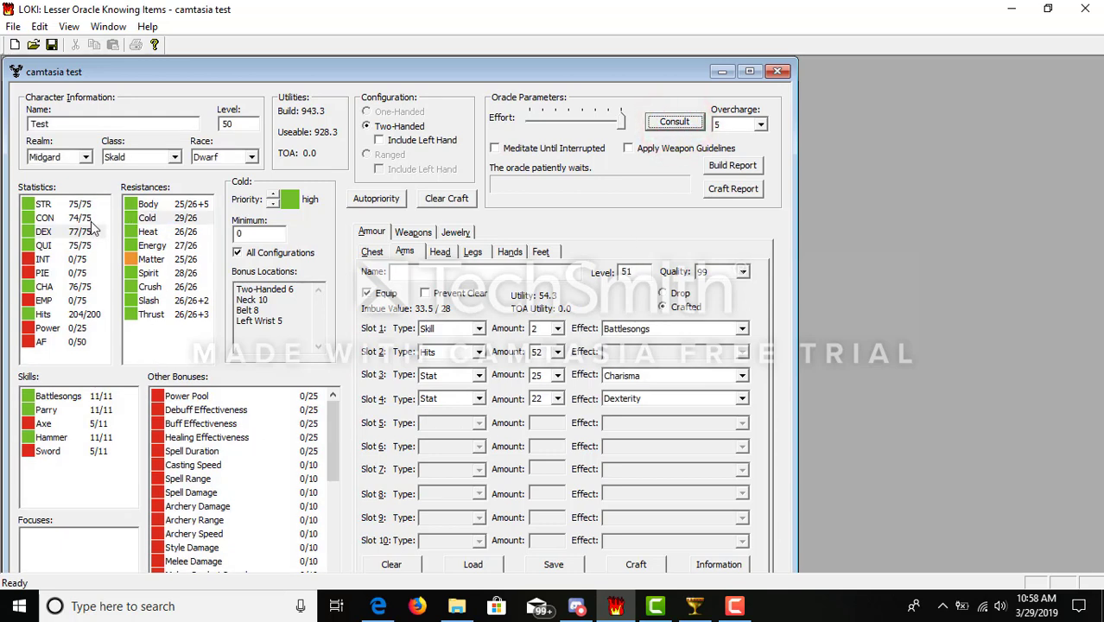
Examine the bonus locations of the Body and Matter resistances, the Battlesongs, Parry, Axe and Hammer skills, and Constitution.
left_click(207, 207)
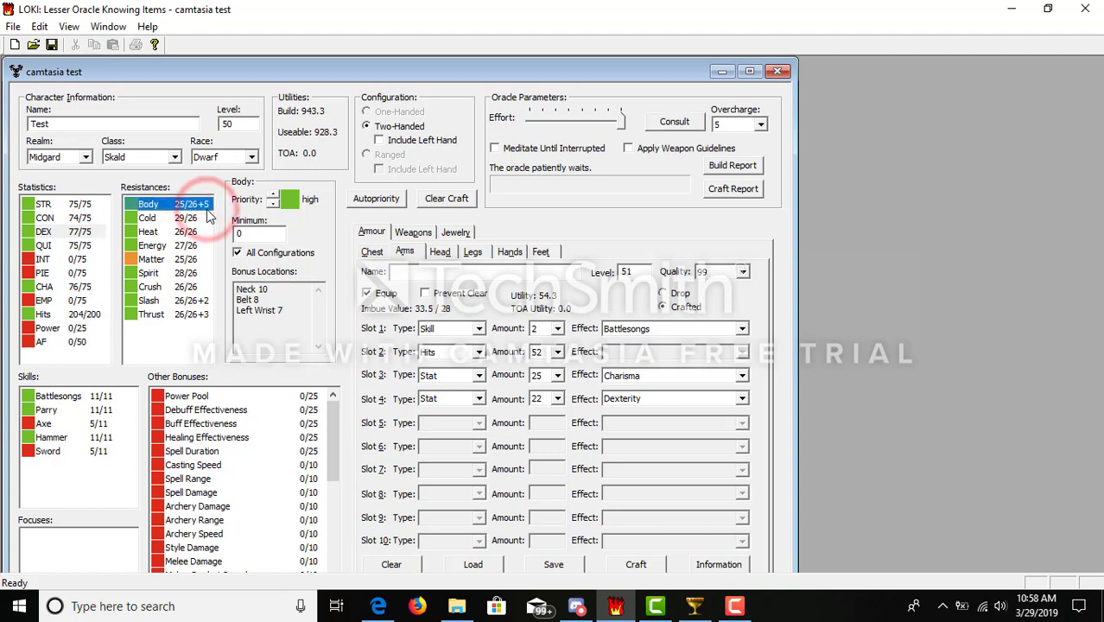
left_click(207, 259)
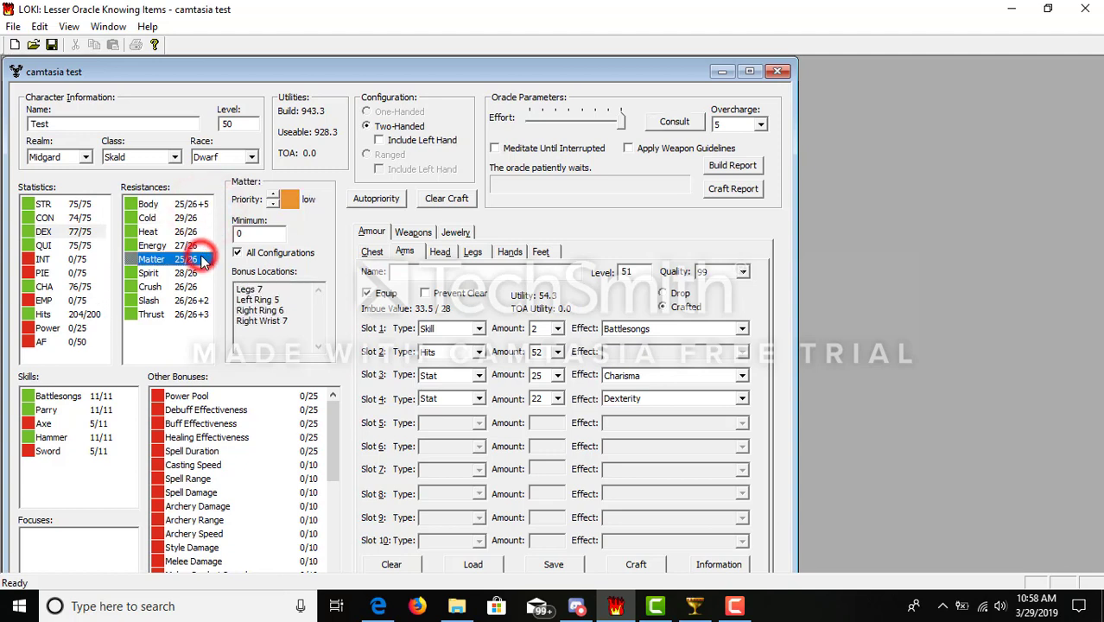
left_click(111, 397)
left_click(109, 409)
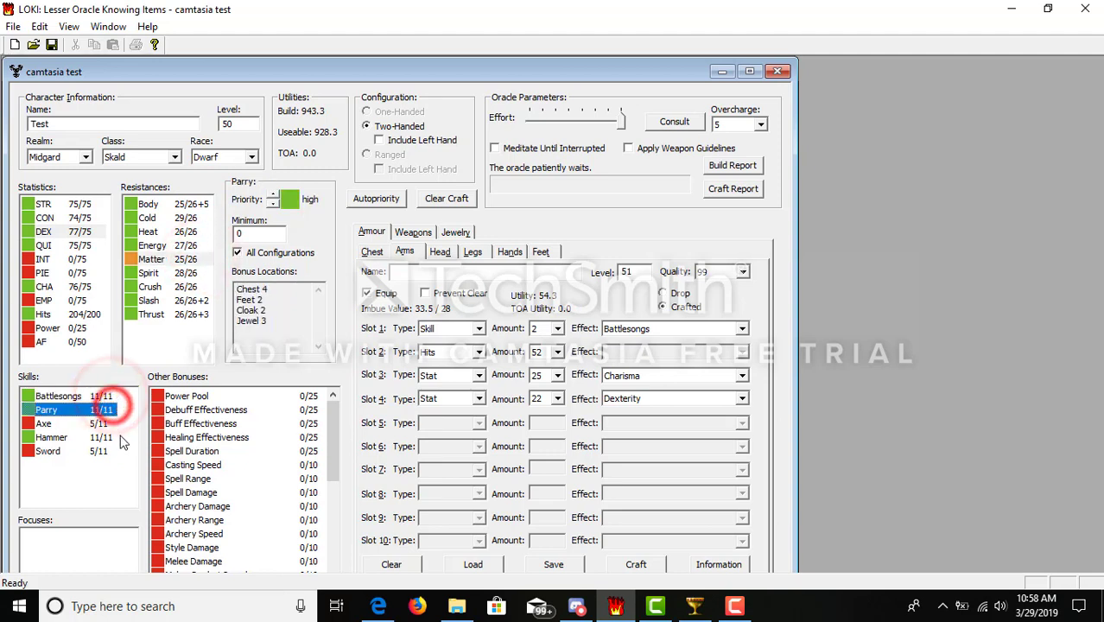
left_click(110, 424)
left_click(112, 437)
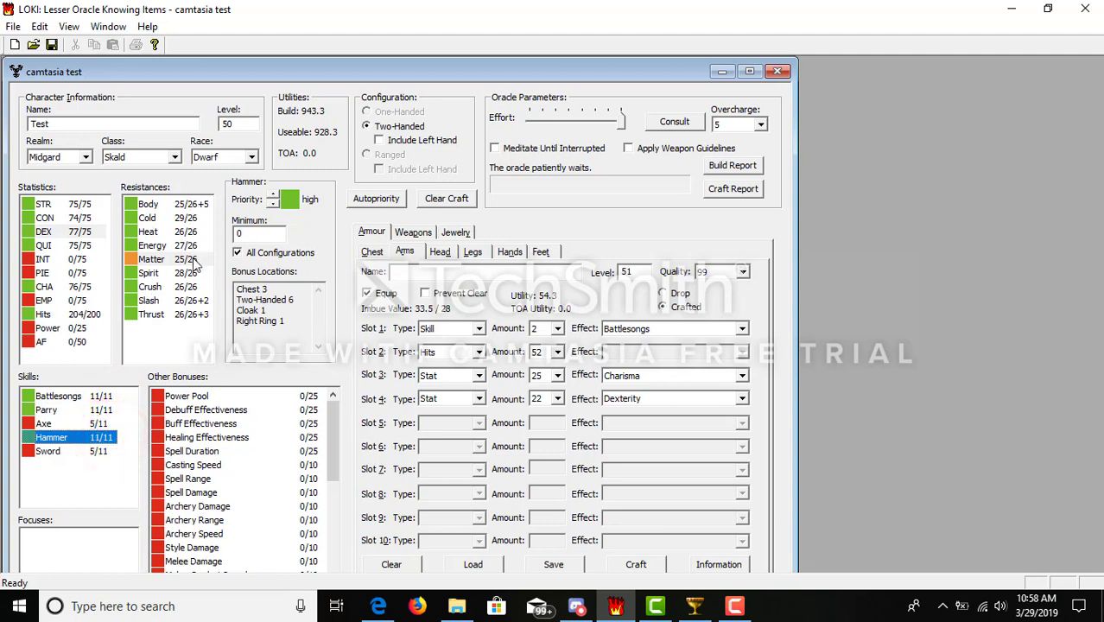
left_click(97, 219)
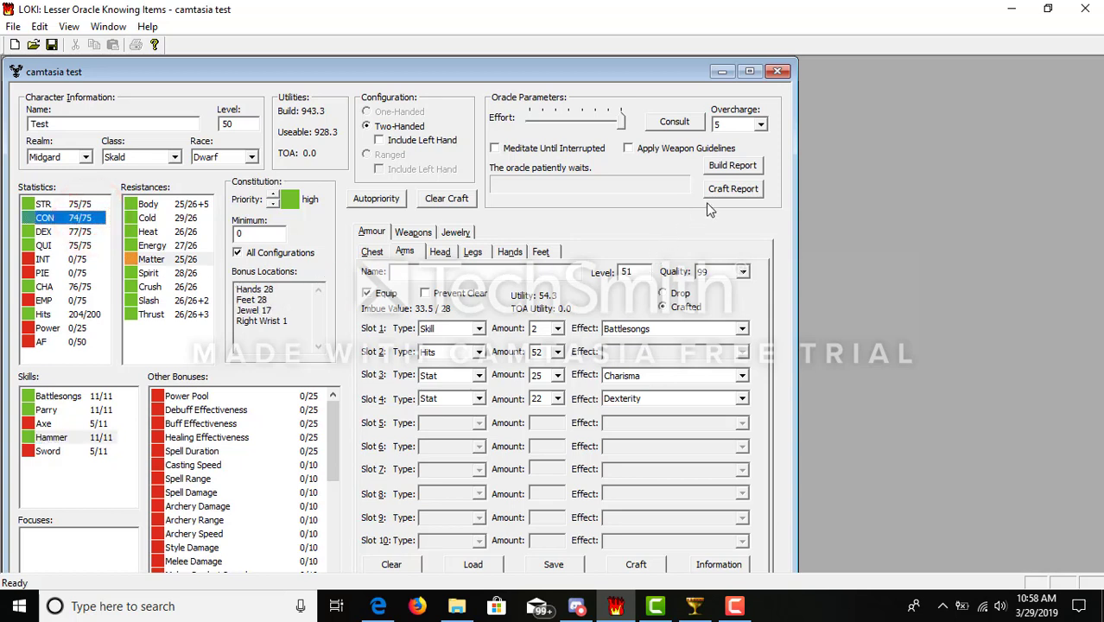
left_click(810, 225)
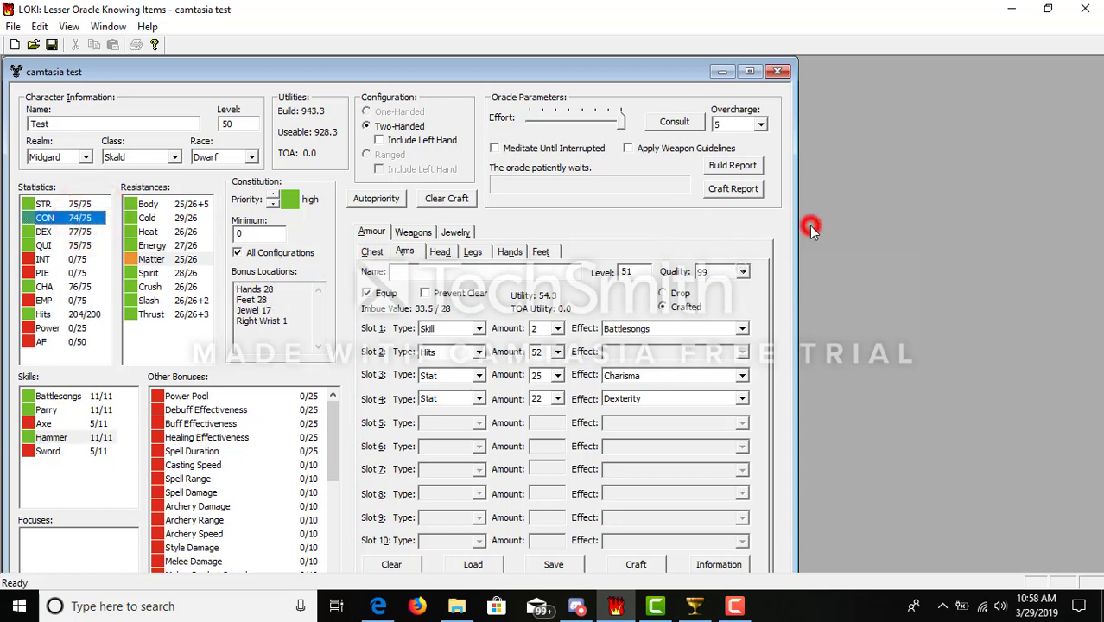
Generate the craft report and examine the arms' first gem and the head and legs sections.
left_click(733, 192)
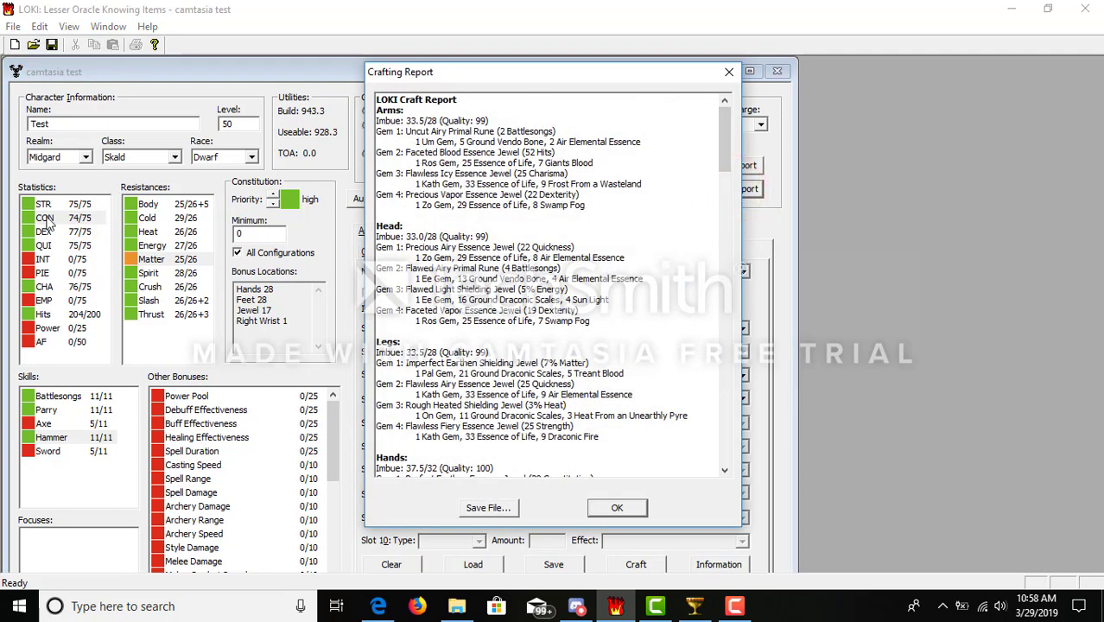
left_click(508, 76)
left_click_drag(380, 131, 572, 129)
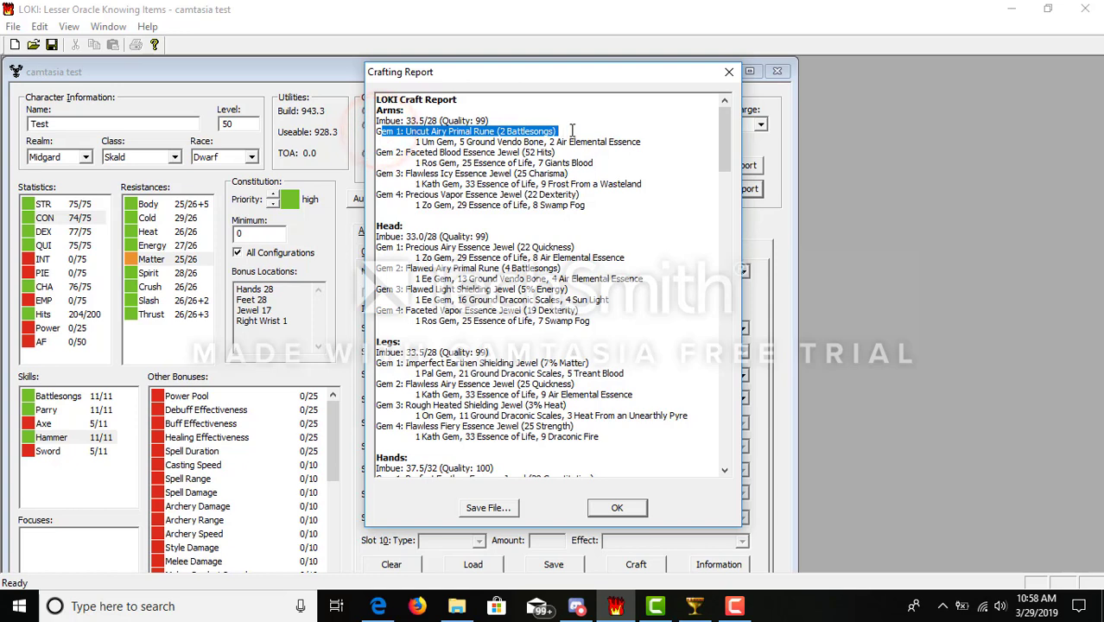
left_click(545, 135)
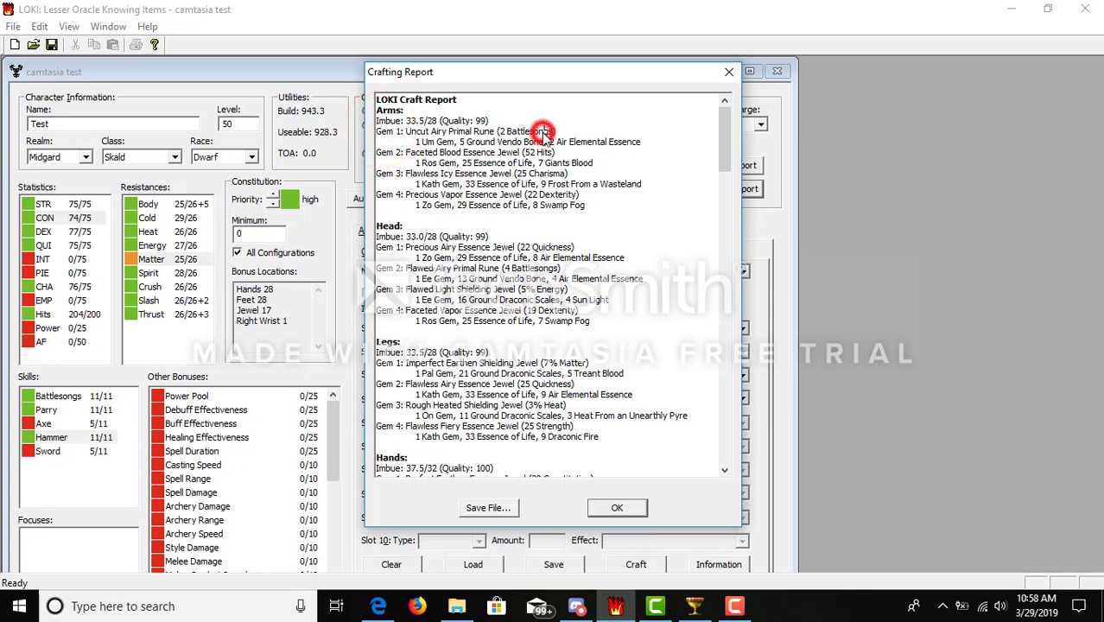
left_click(398, 112)
left_click(388, 228)
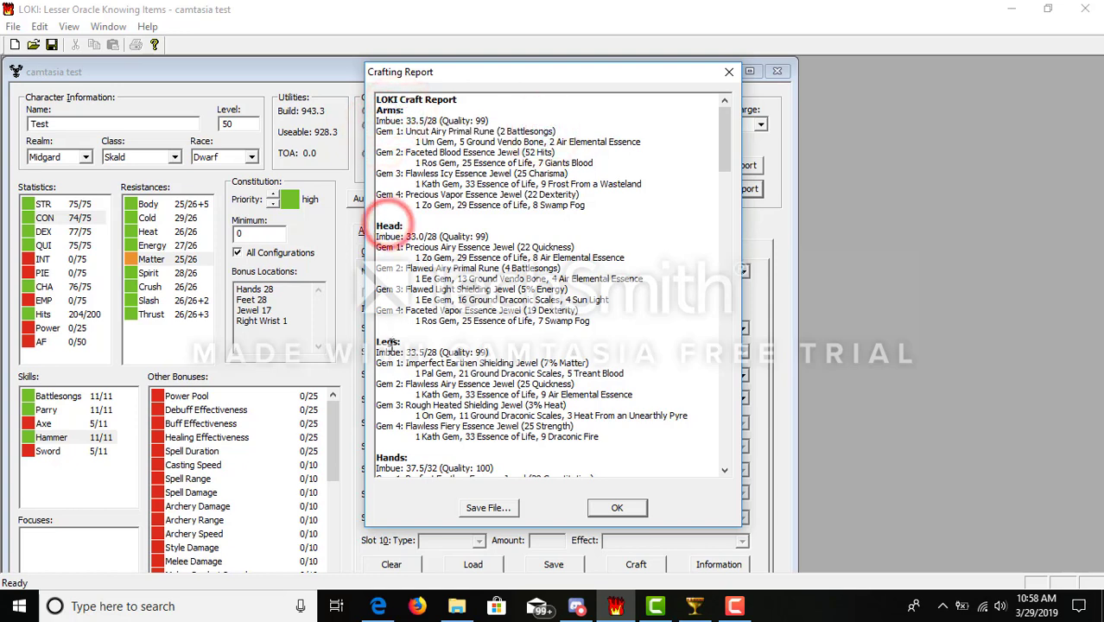
left_click(390, 345)
Save the craft report as the text file Test50 in the templates folder, replacing the existing file.
left_click(492, 507)
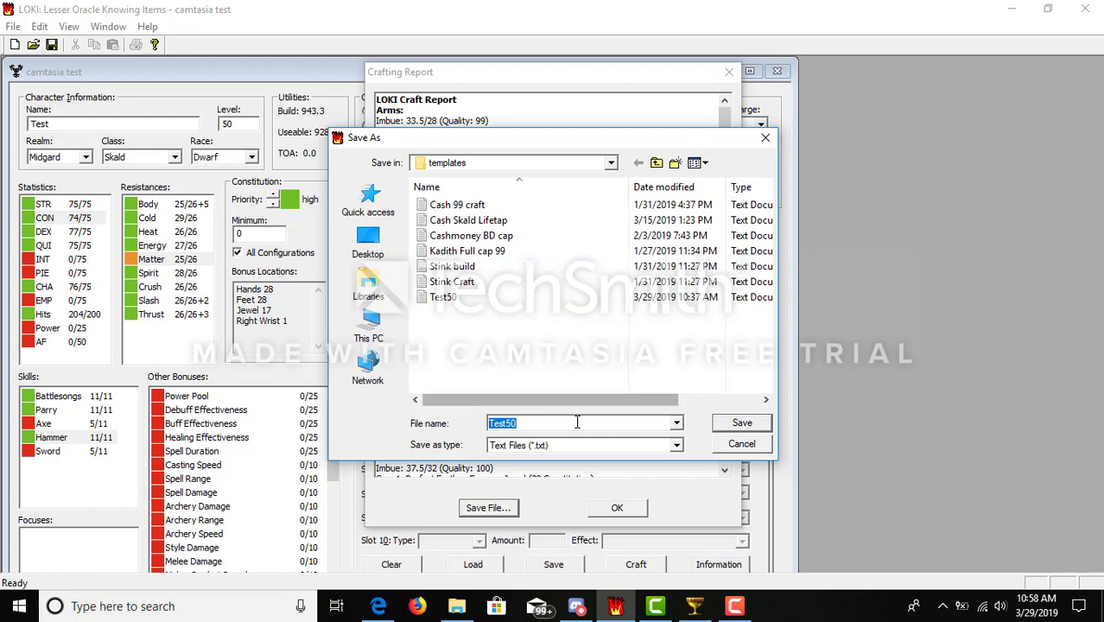
left_click(740, 425)
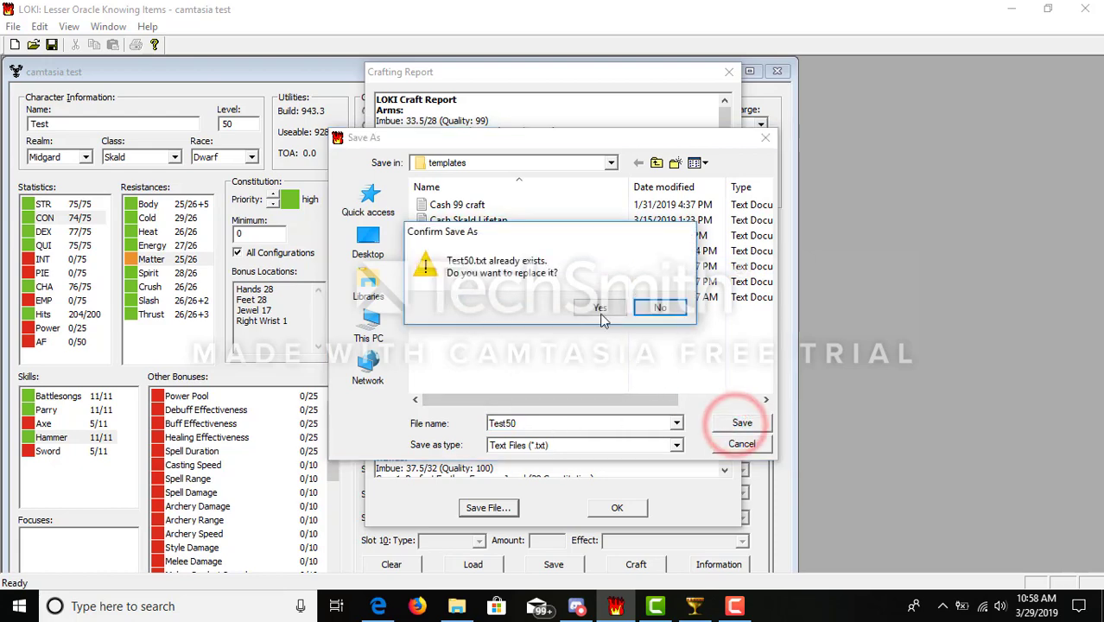
left_click(597, 307)
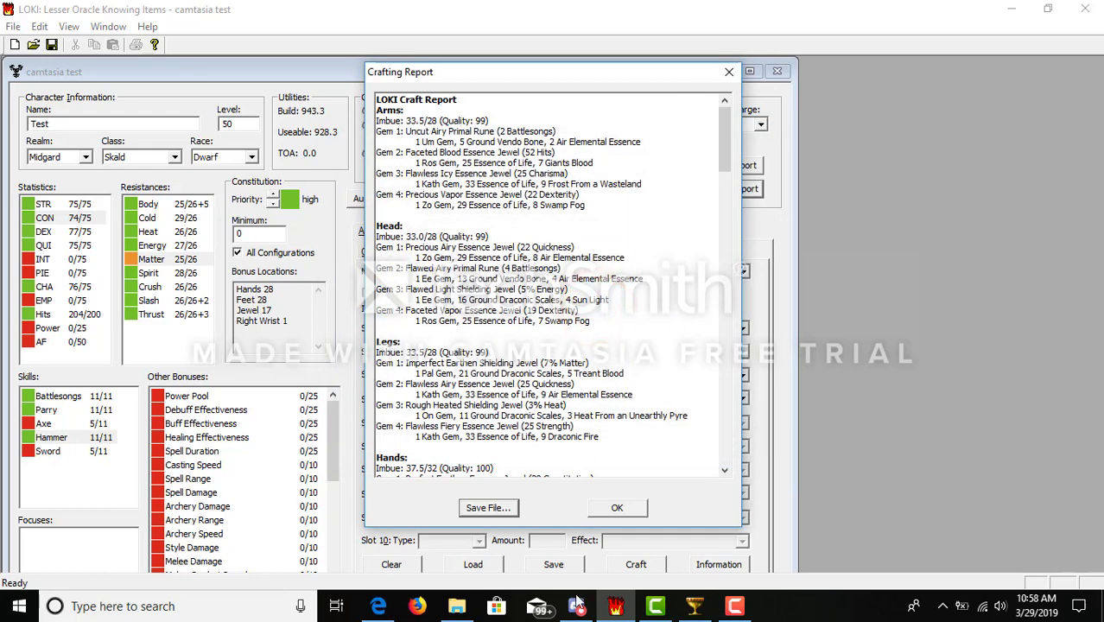
Switch to Discord and upload Test50.txt from the templates folder to the crafting channel.
left_click(575, 607)
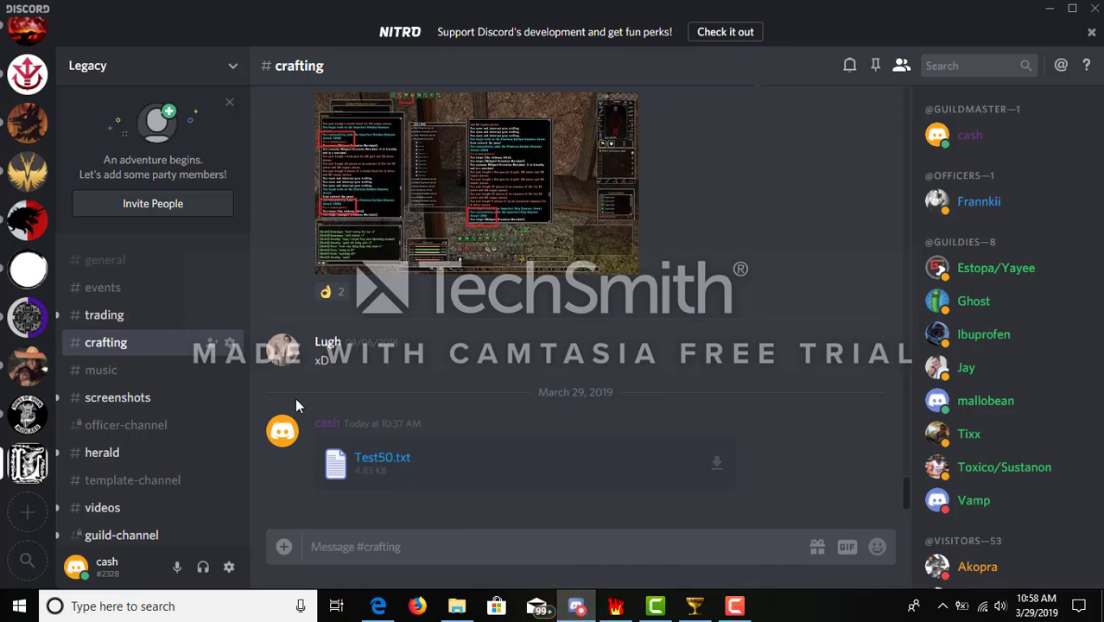
left_click(284, 549)
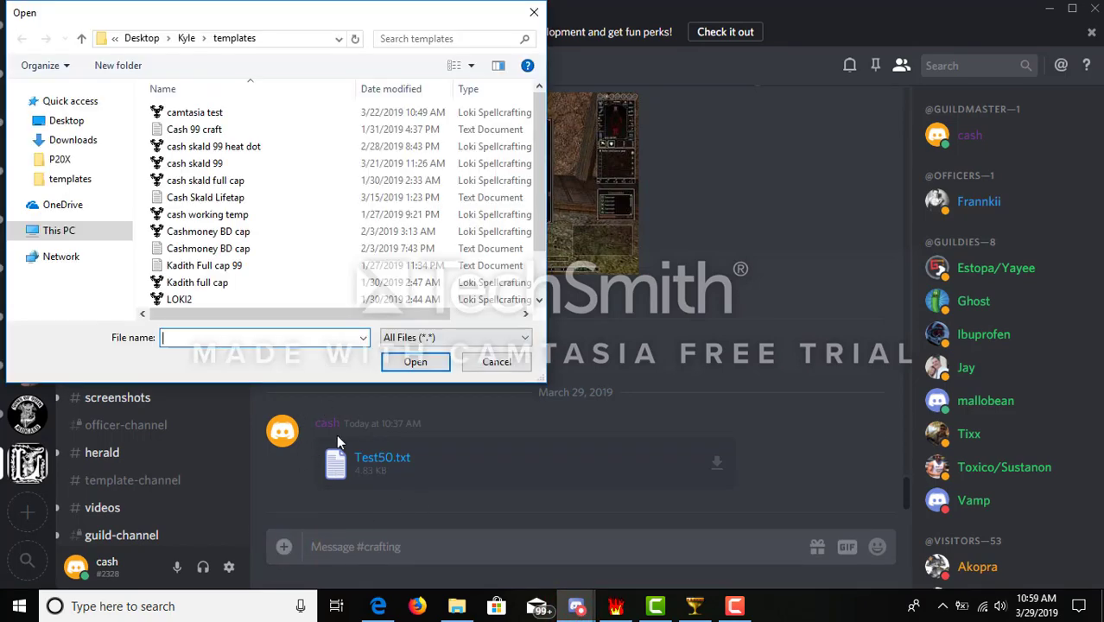
scroll(247, 263, "down", 1)
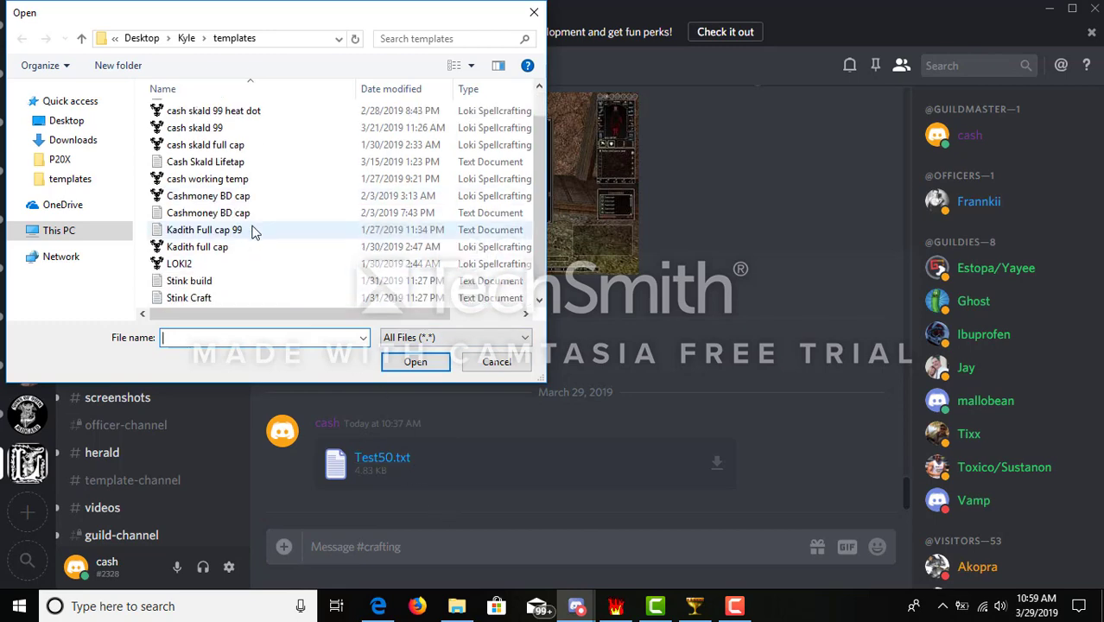
double_click(193, 299)
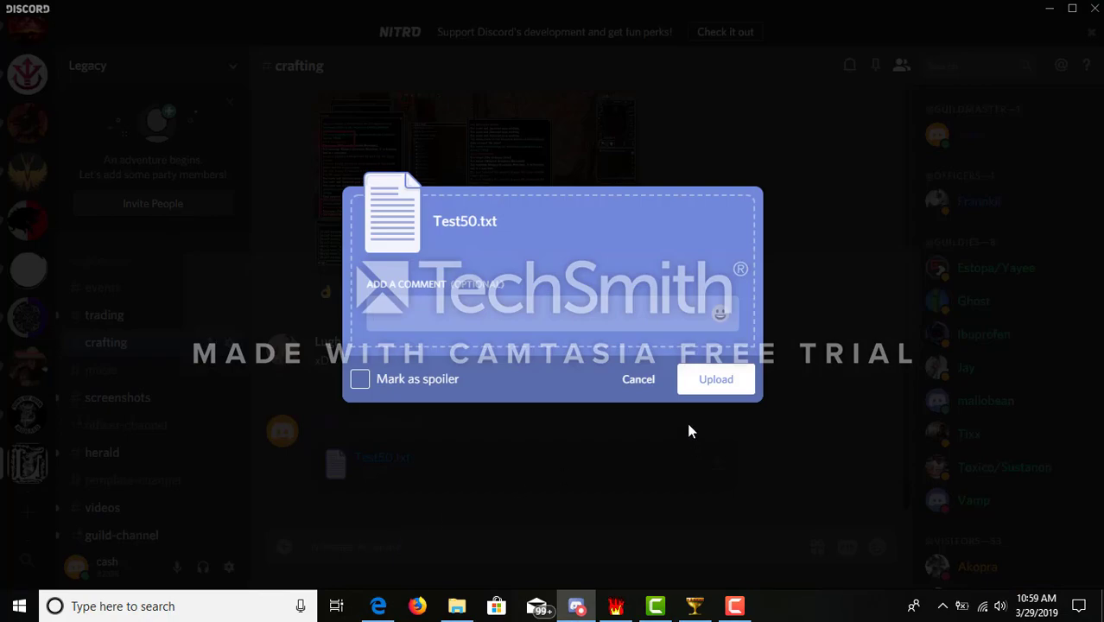
left_click(715, 381)
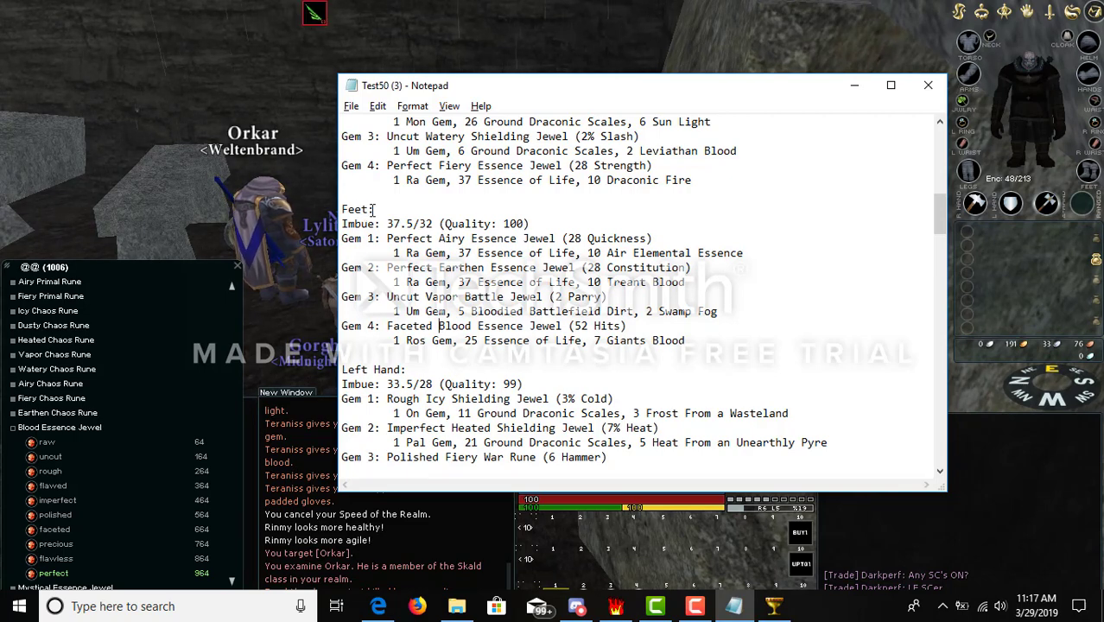
Examine the Feet section of the Test50 report in Notepad, including the name of its first gem.
left_click_drag(373, 210, 344, 208)
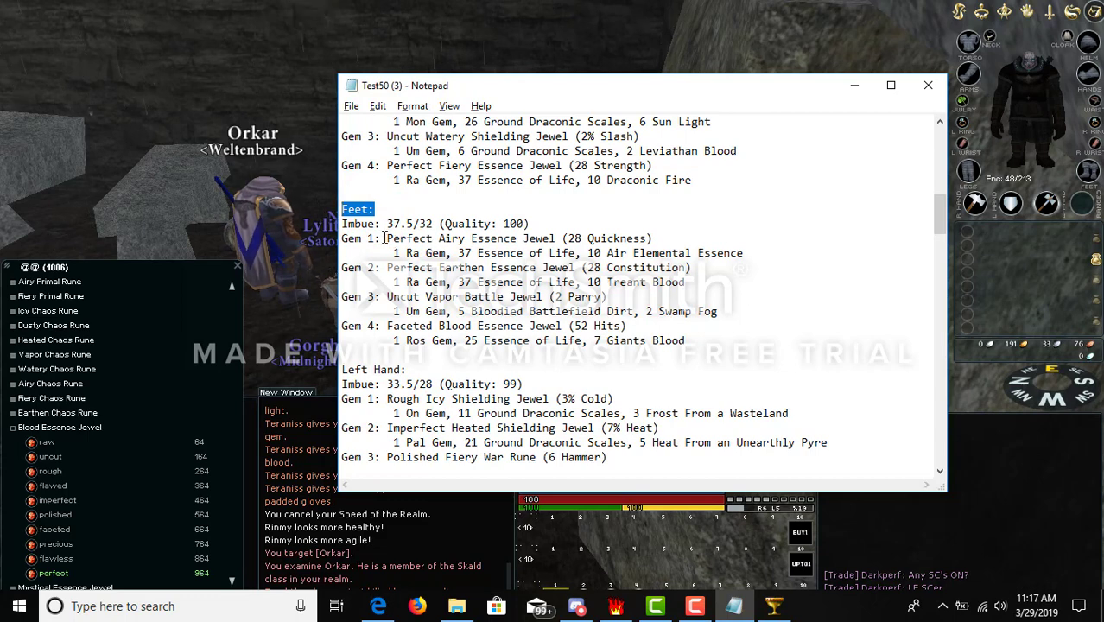
left_click_drag(381, 238, 558, 234)
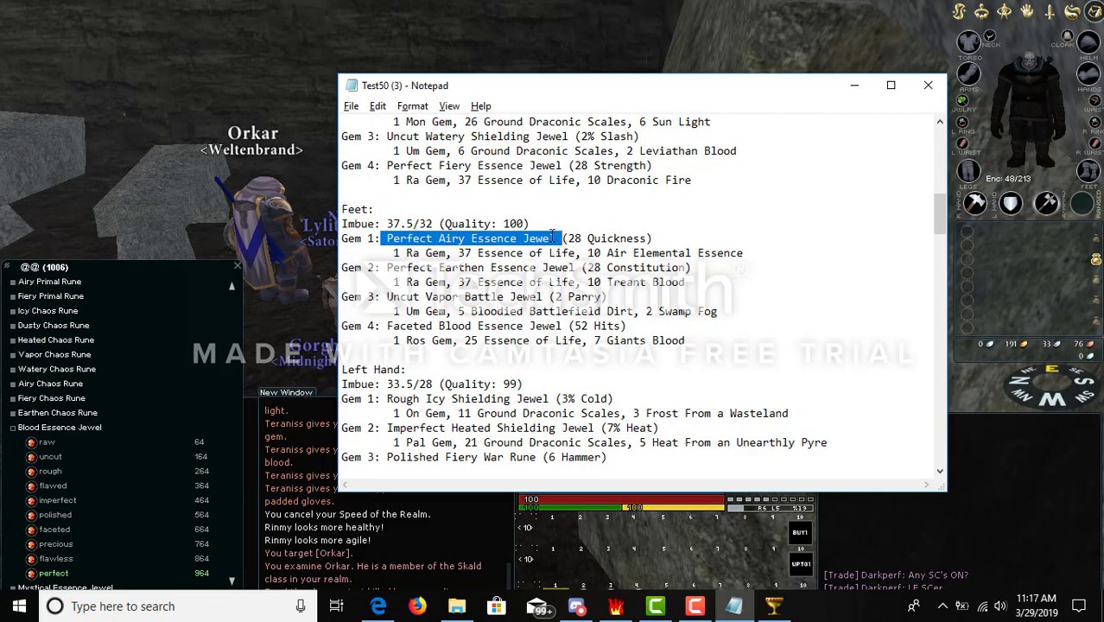
left_click(415, 262)
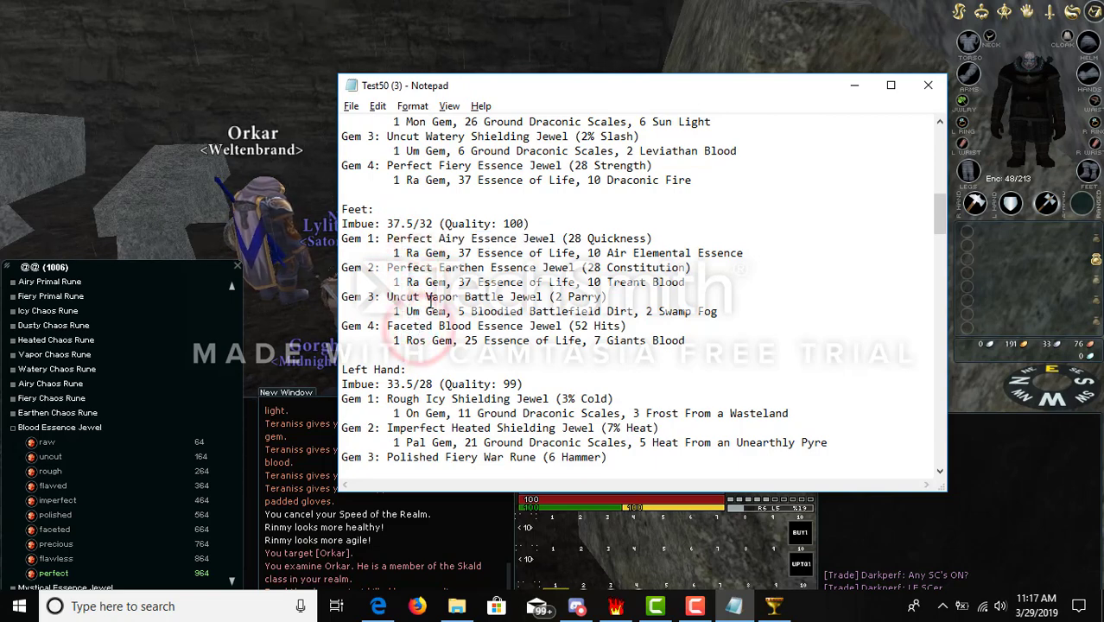
Switch to the game, expand Blood Essence Jewel in the spellcrafting recipes, and place the faceted recipe in quickbar slot 5.
left_click(151, 187)
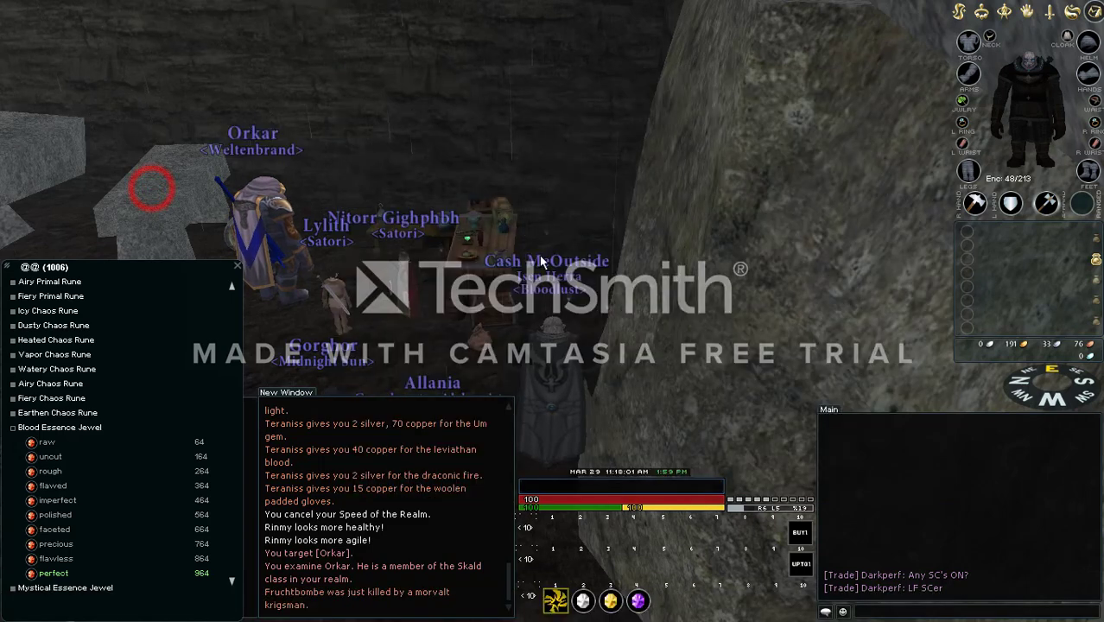
scroll(547, 205, "up", 2)
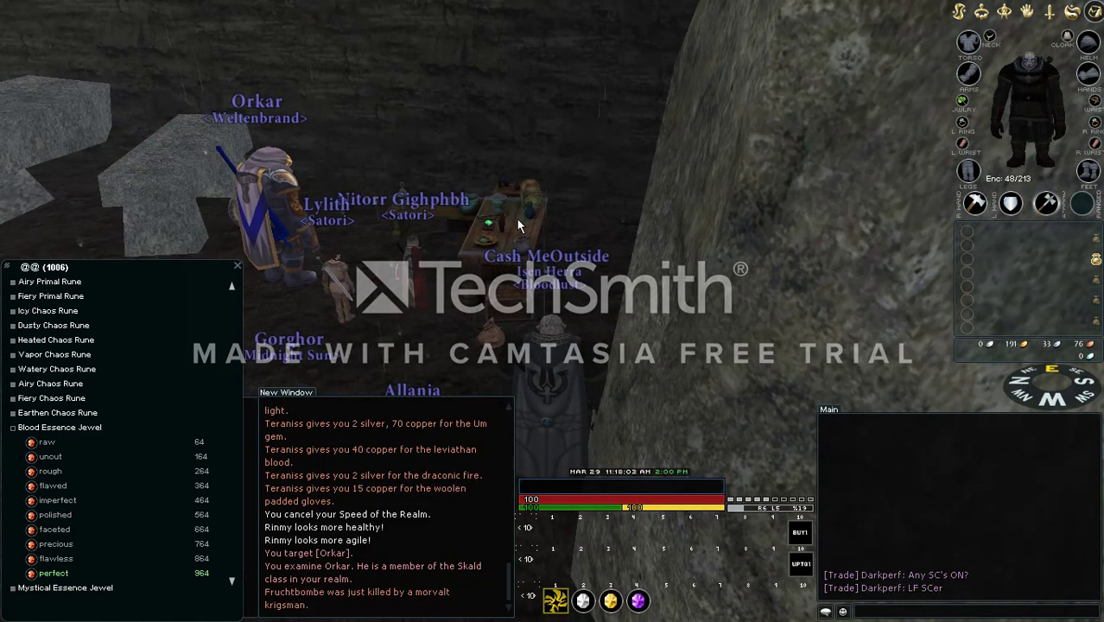
left_click_drag(552, 163, 596, 586)
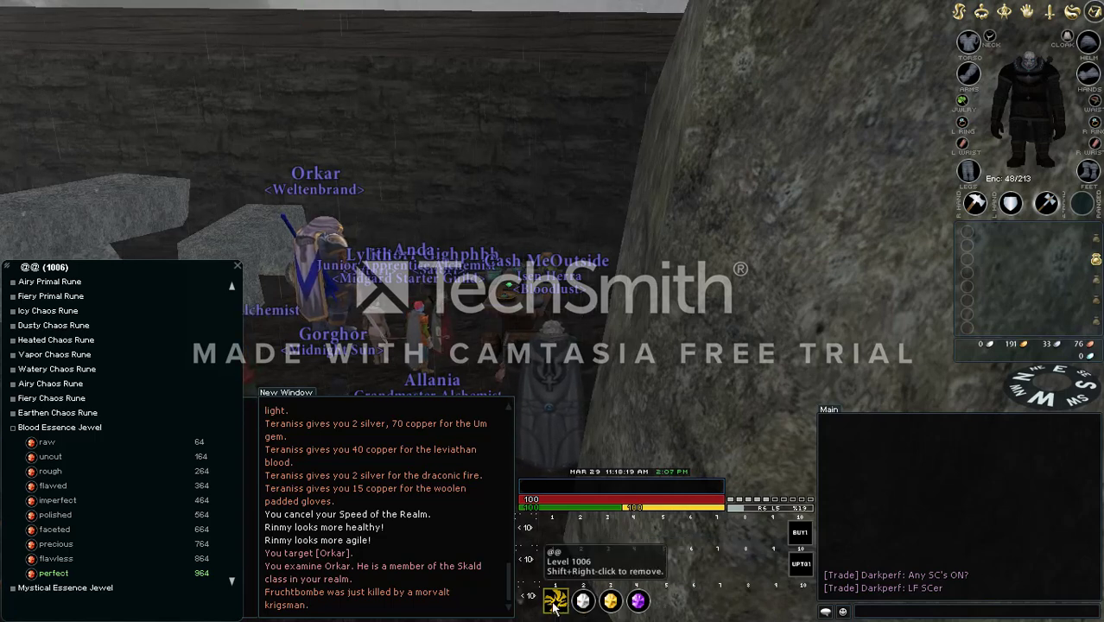
left_click(554, 606)
left_click(553, 604)
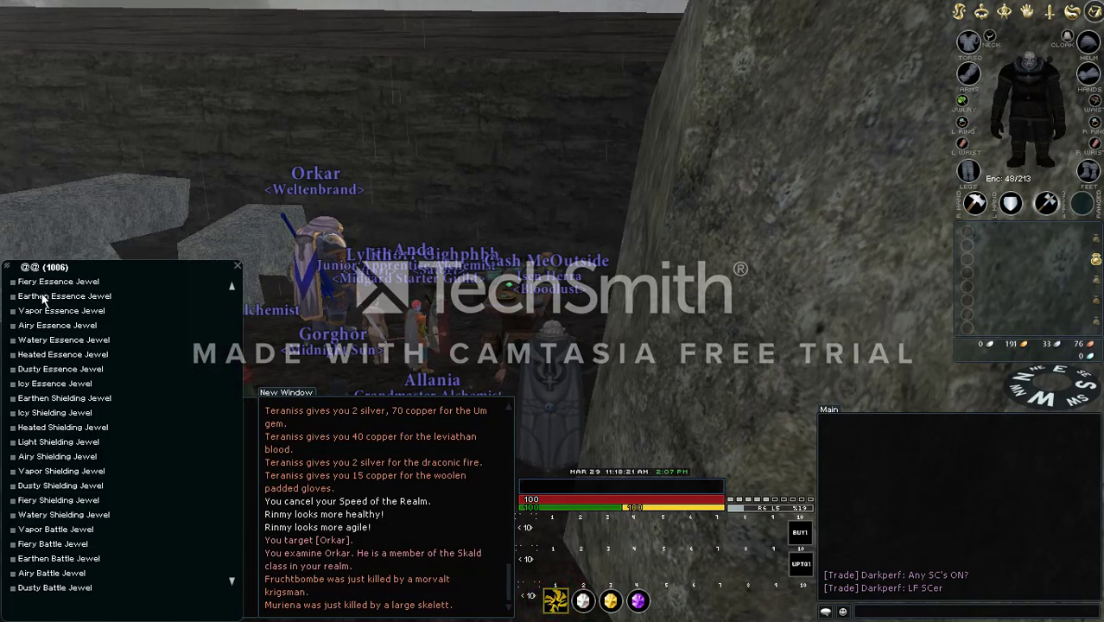
left_click(231, 584)
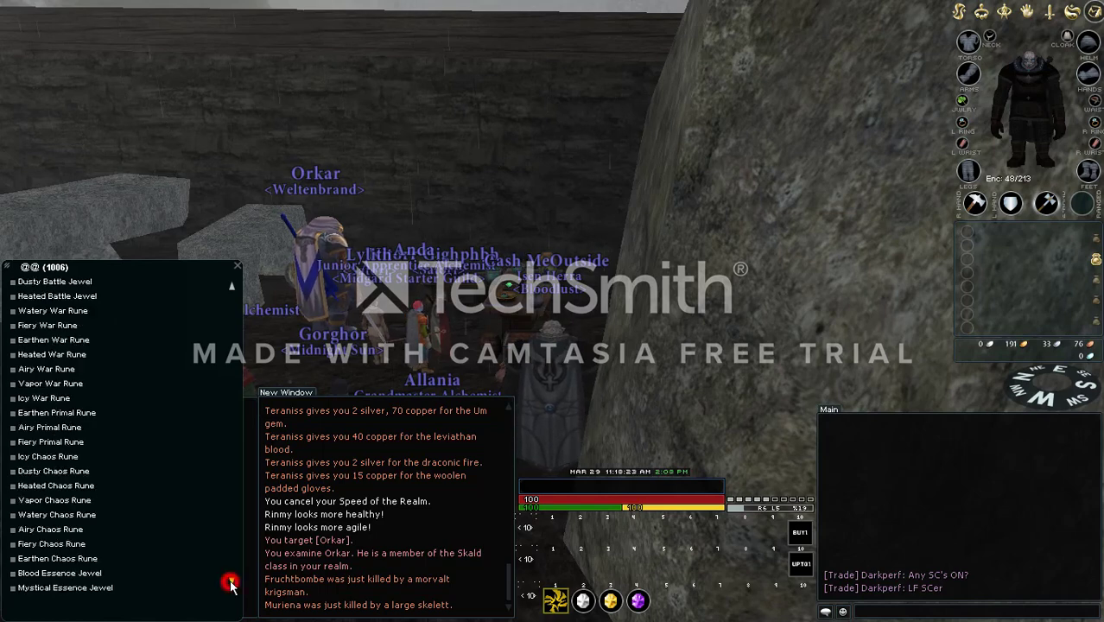
left_click(80, 579)
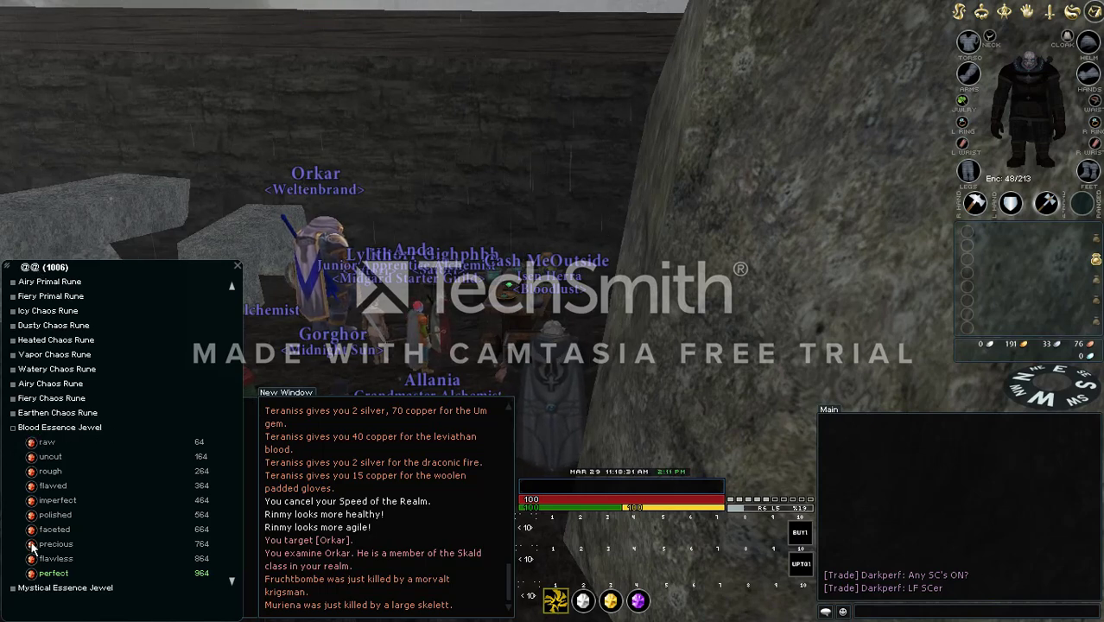
left_click_drag(32, 533, 673, 605)
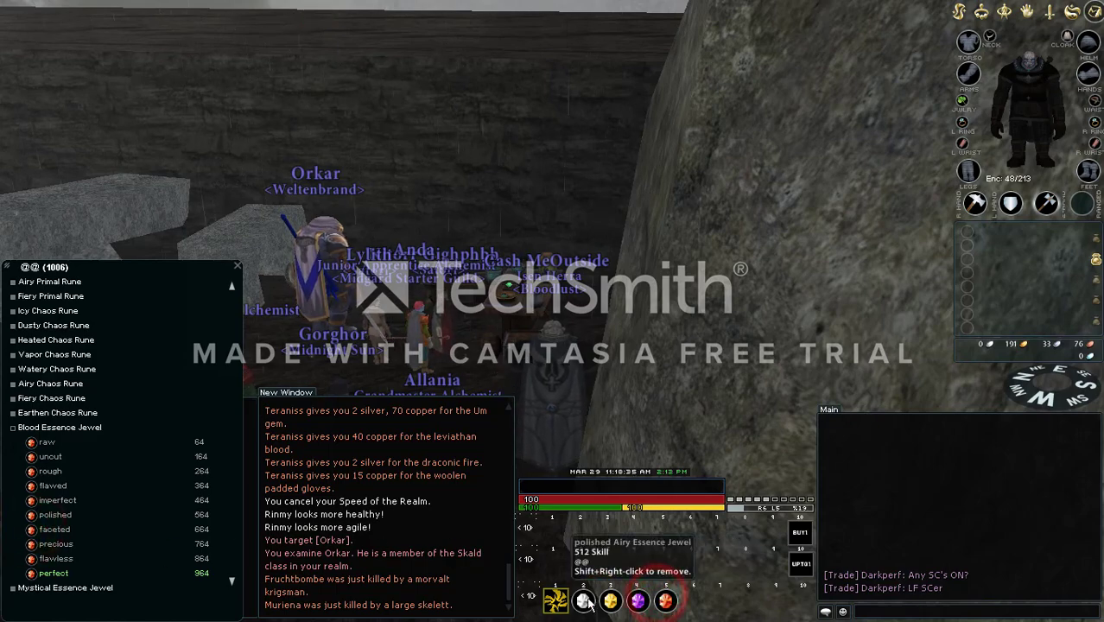
Turn the character toward the merchant Teraniss and target him.
key("a")
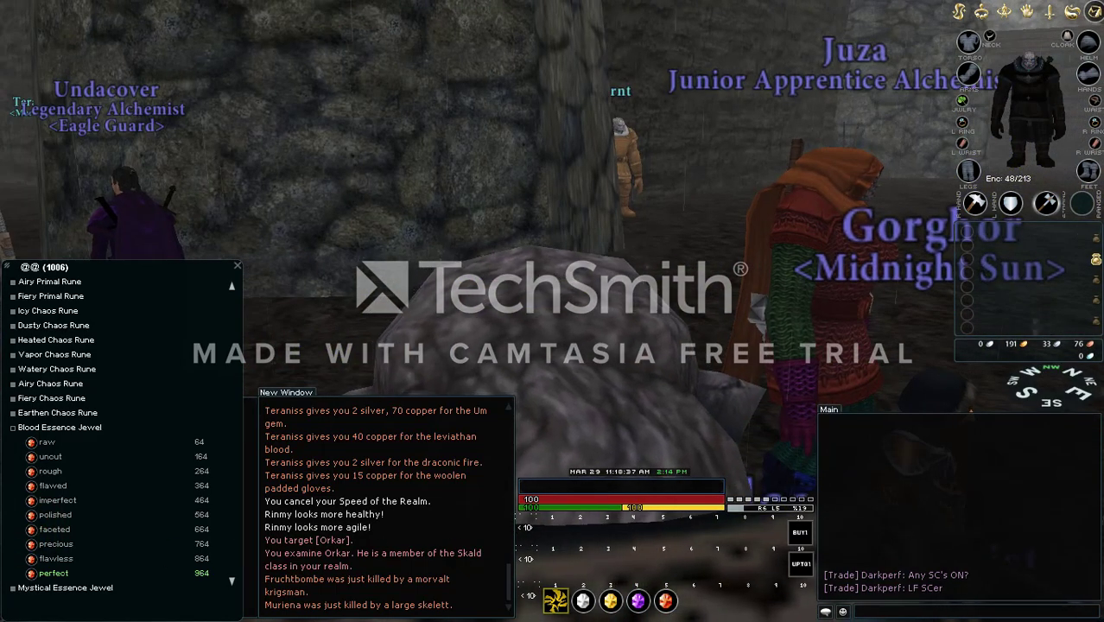
key("d")
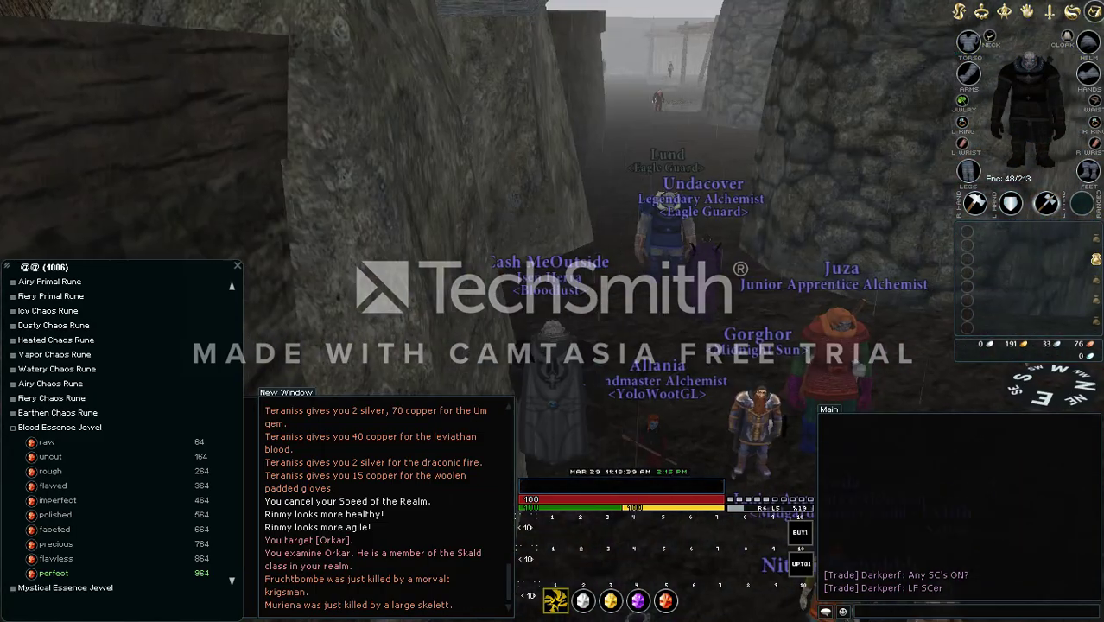
key("d")
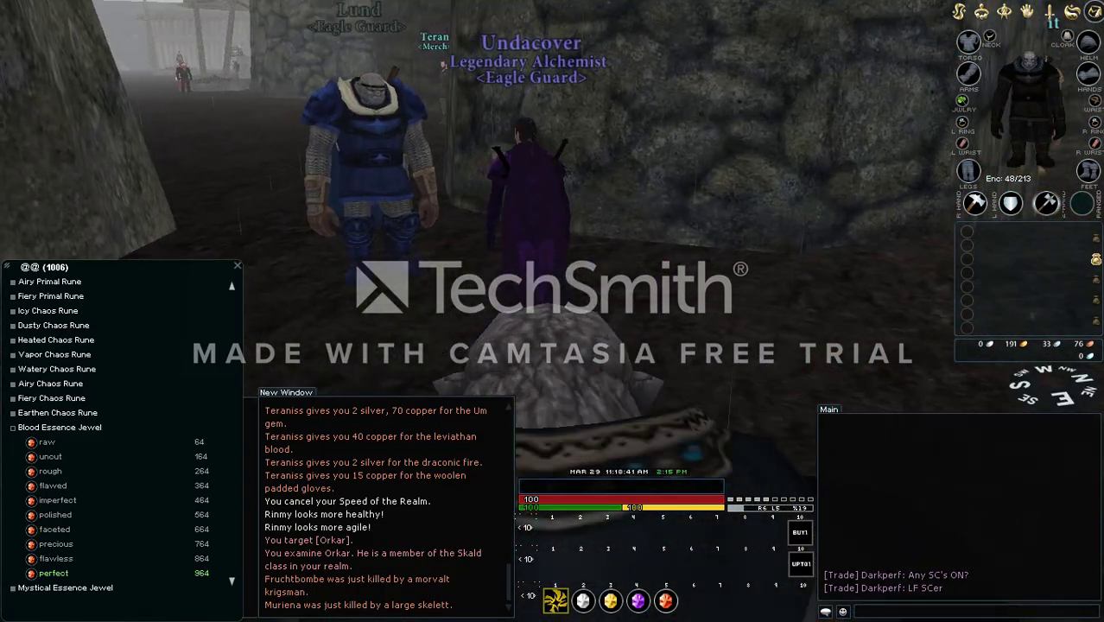
left_click(444, 57)
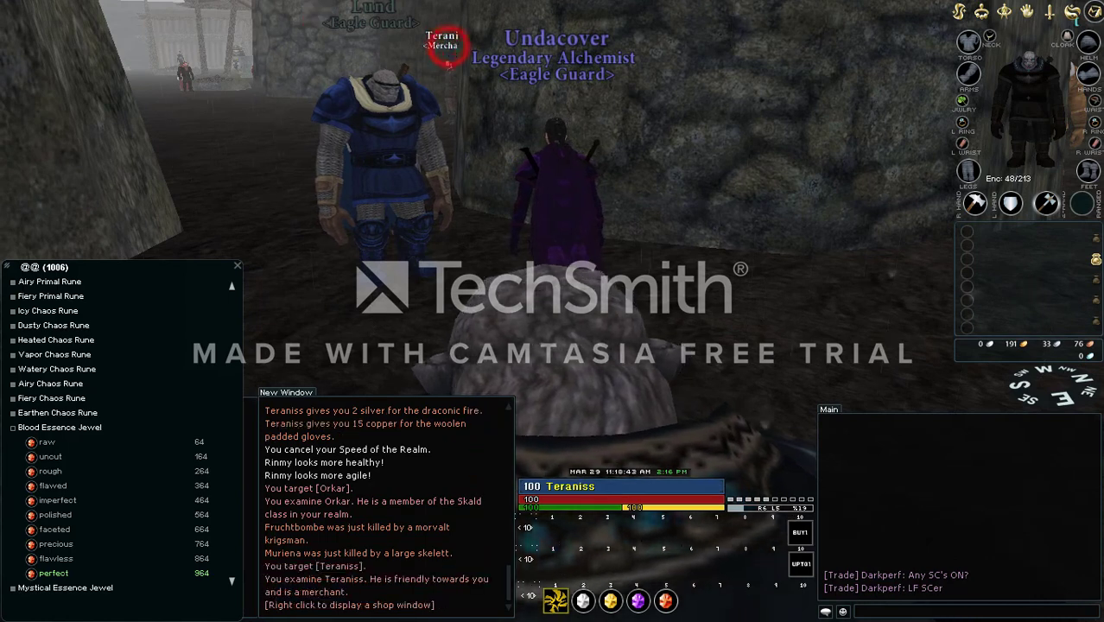